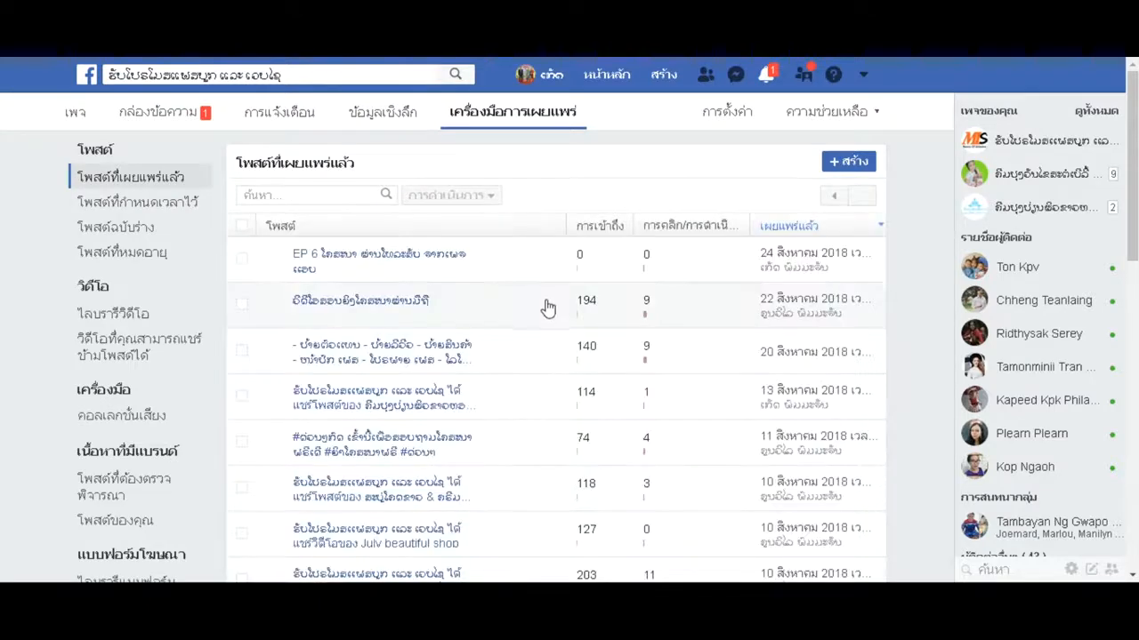
- Dismiss the feature announcement pop-ups and open the page's Canvas list in the publishing tools
scroll(125, 354, "down", 3)
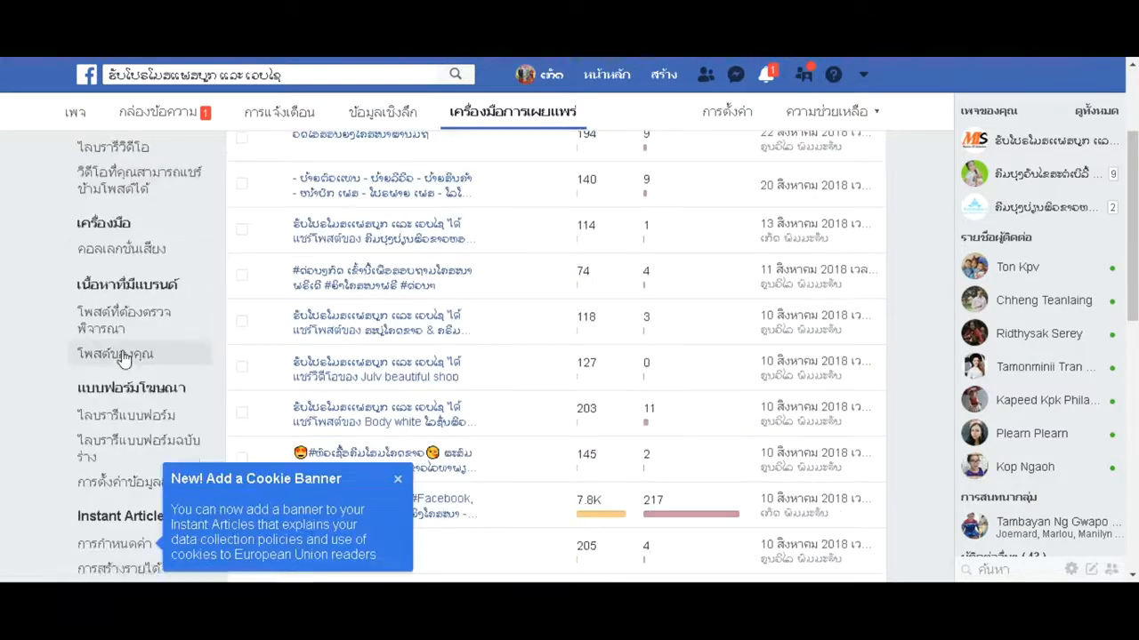
left_click(397, 457)
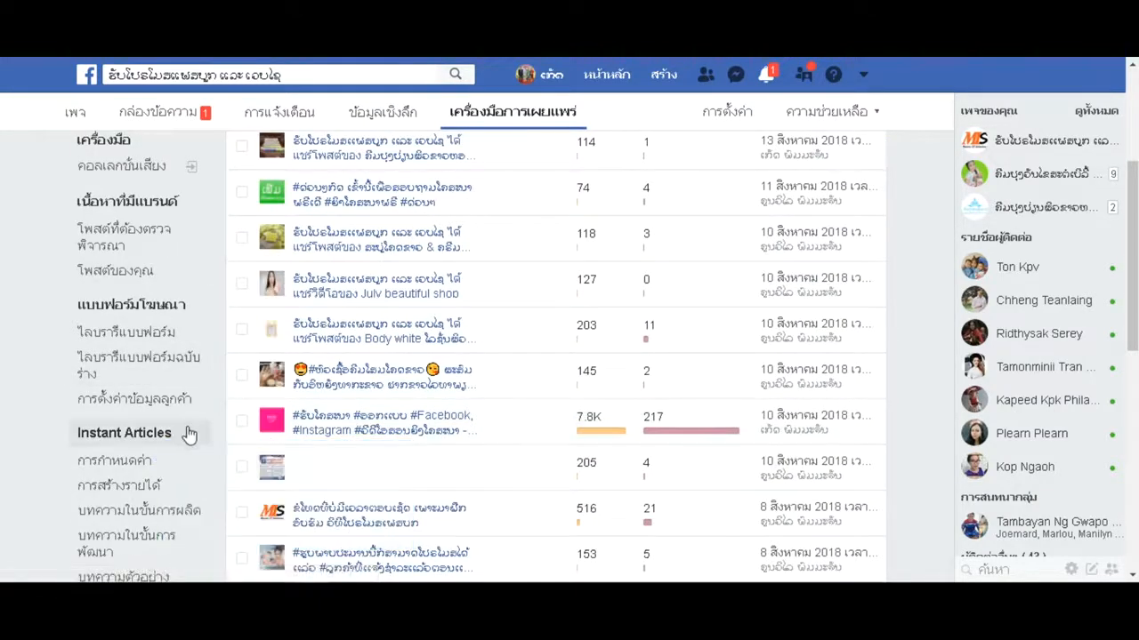
scroll(178, 432, "down", 3)
scroll(181, 432, "down", 2)
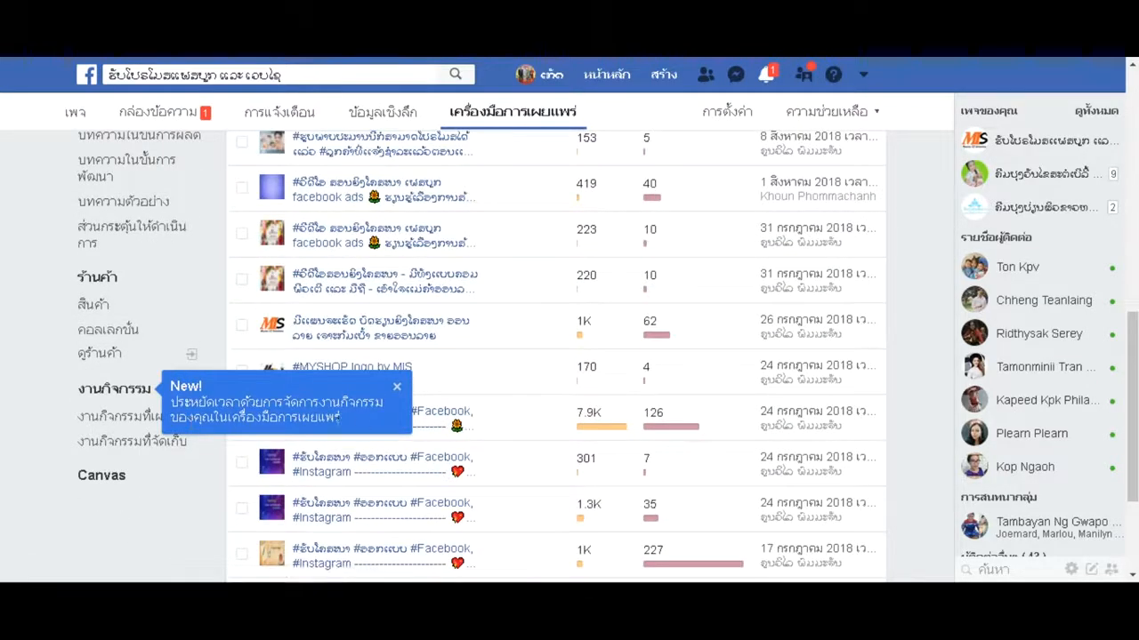
left_click(397, 390)
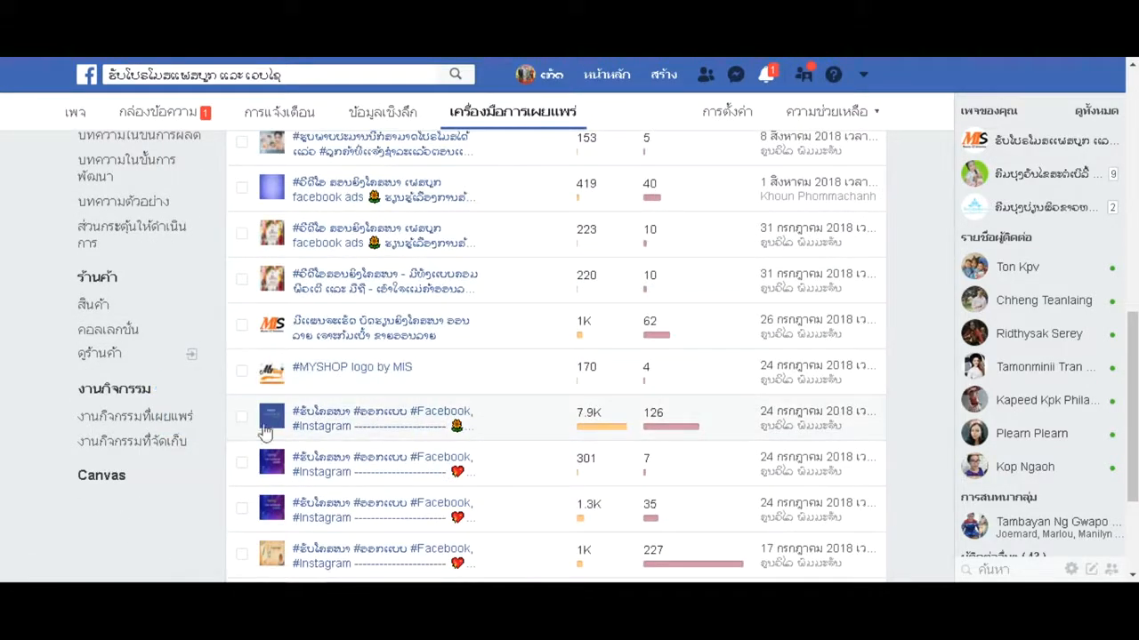
left_click(105, 477)
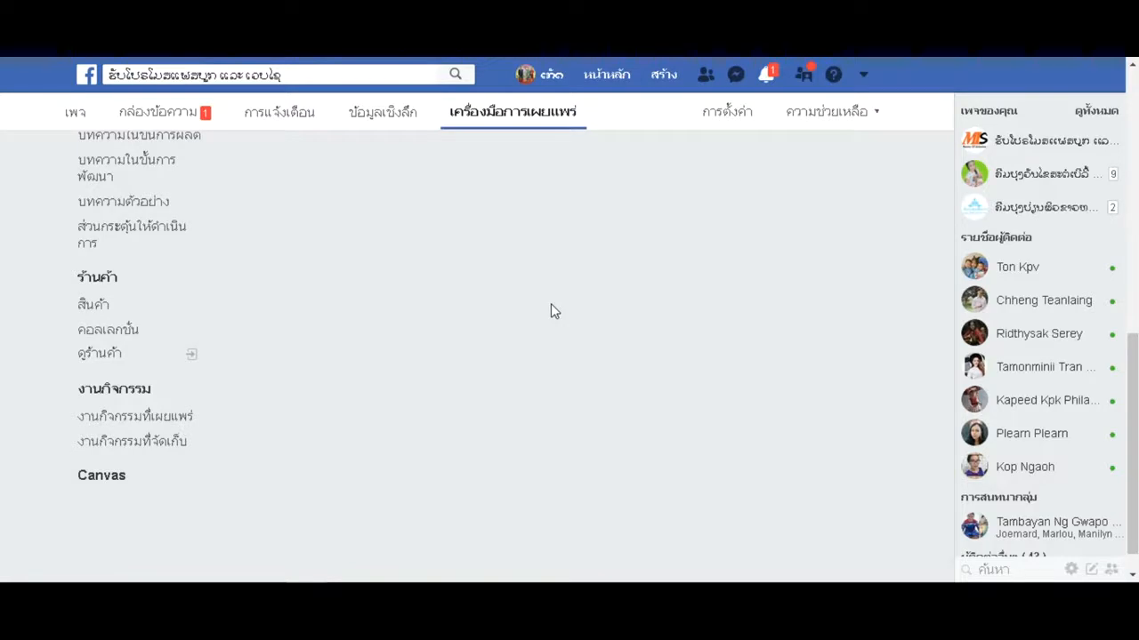
scroll(552, 304, "up", 8)
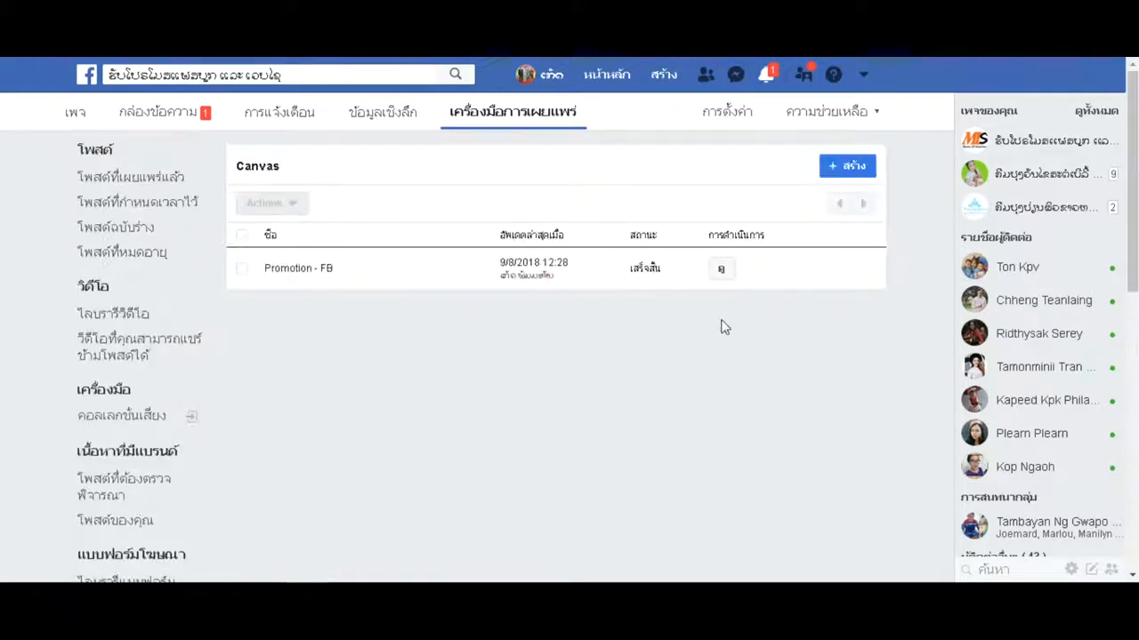
- Create a new Canvas using the หาลูกค้าใหม่ (Get New Customers) layout
left_click(841, 168)
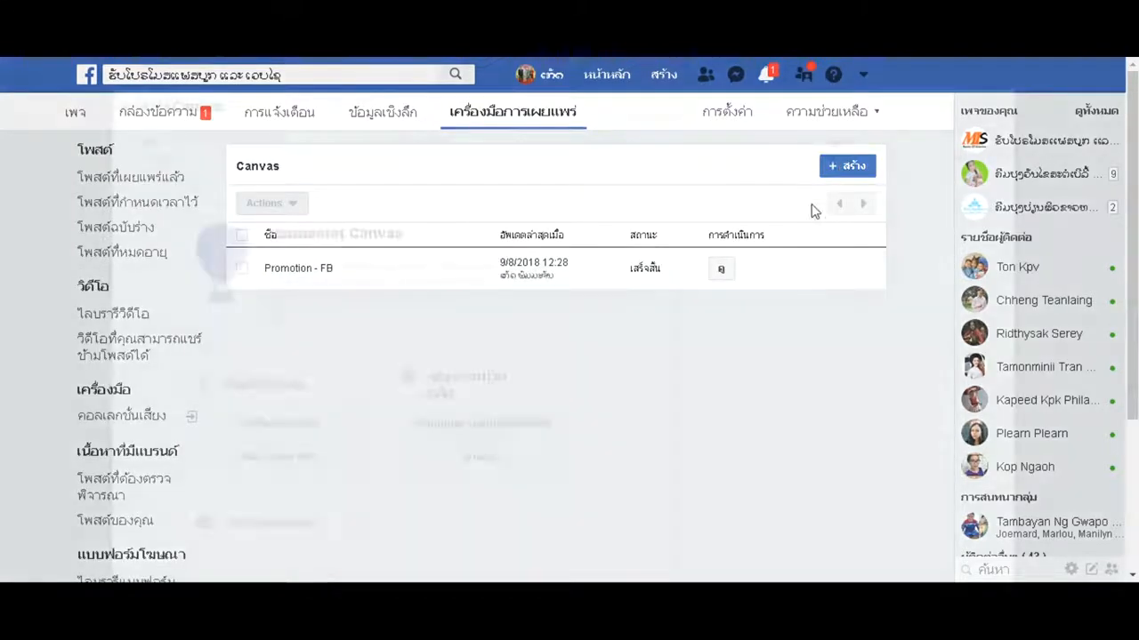
scroll(463, 326, "down", 2)
left_click(347, 358)
scroll(348, 383, "down", 1)
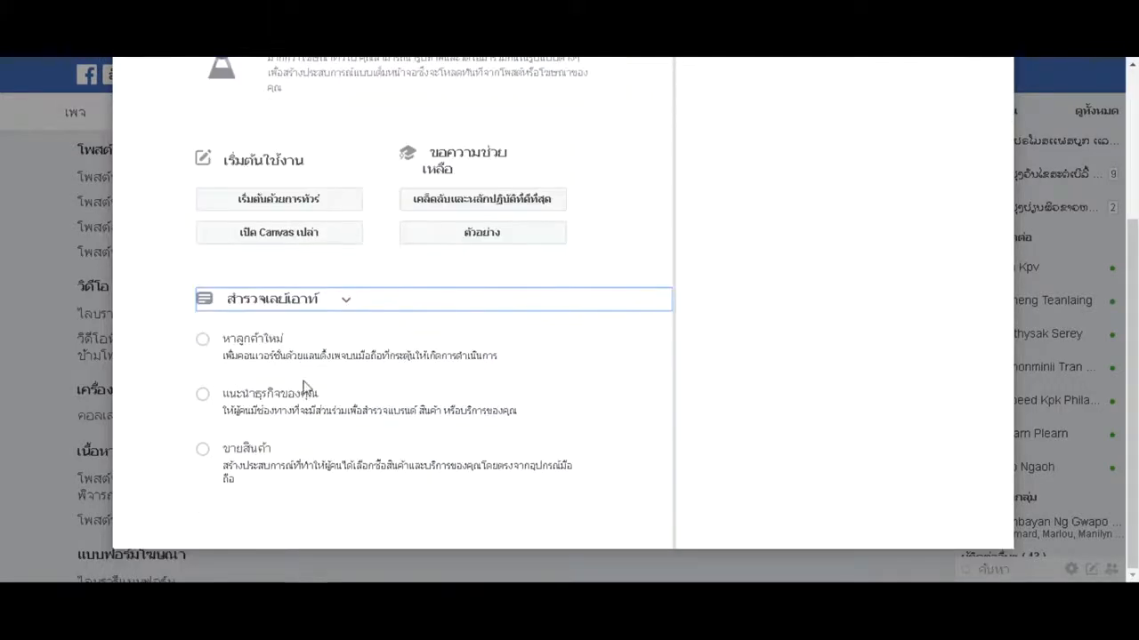
left_click(210, 348)
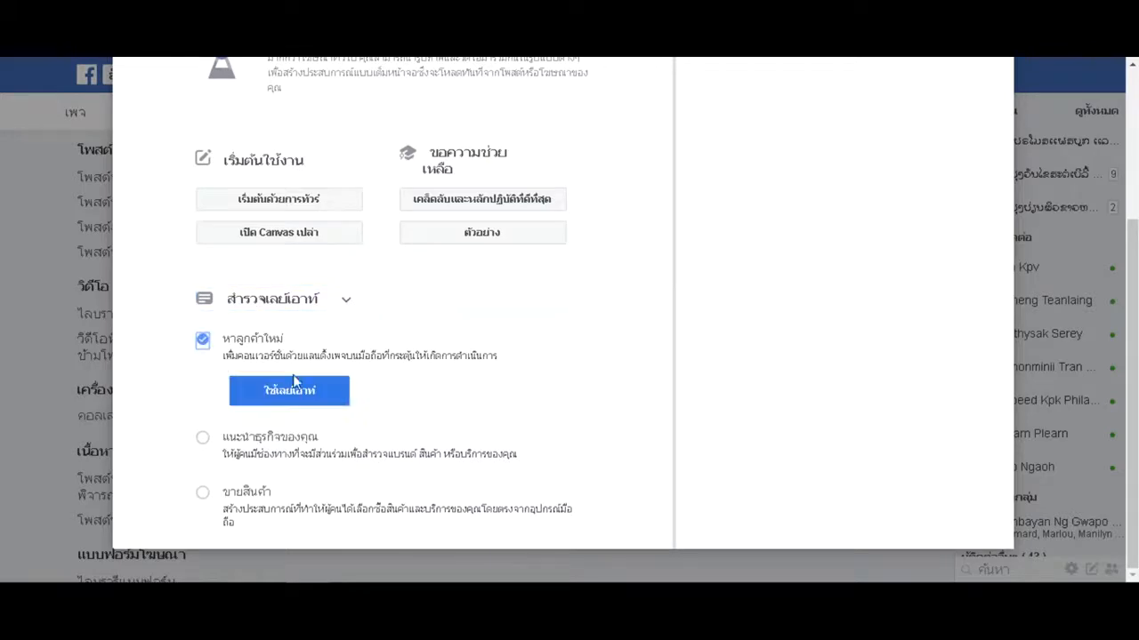
left_click(310, 405)
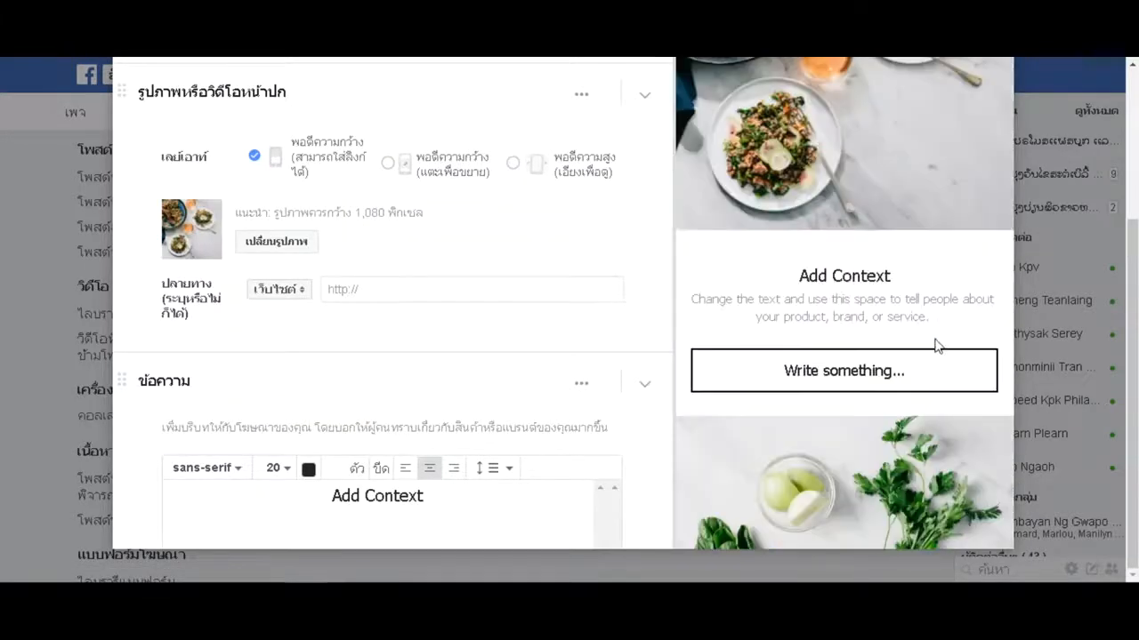
- Examine the layout preview from the cover photo down to the carousel and the final button
scroll(902, 246, "down", 5)
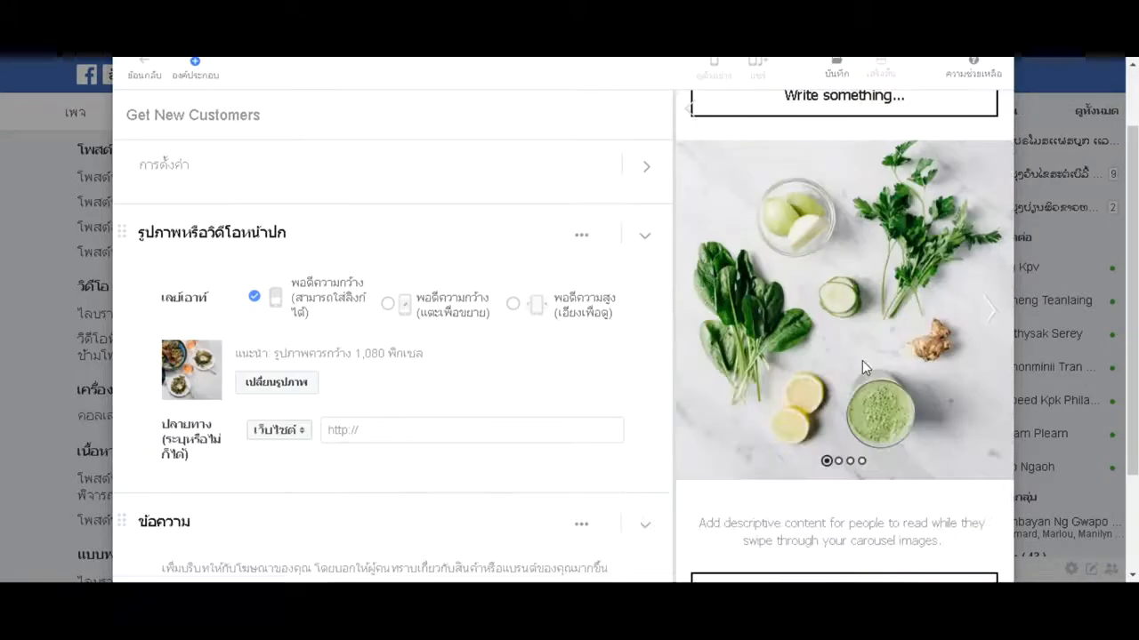
scroll(818, 255, "up", 4)
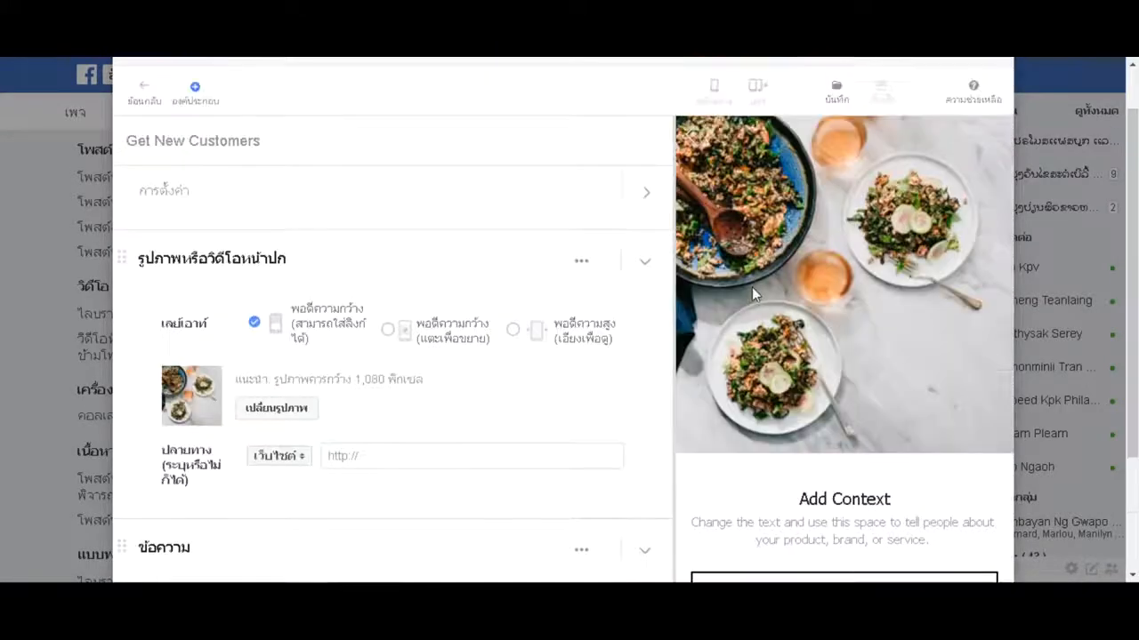
scroll(819, 247, "down", 8)
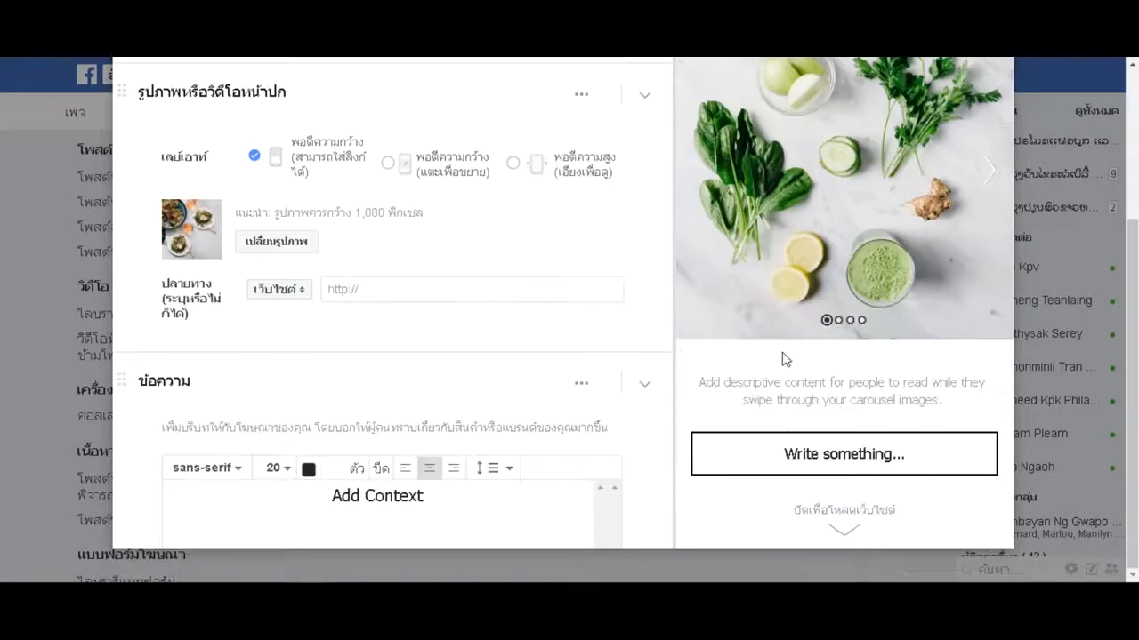
scroll(786, 360, "up", 5)
scroll(391, 360, "up", 3)
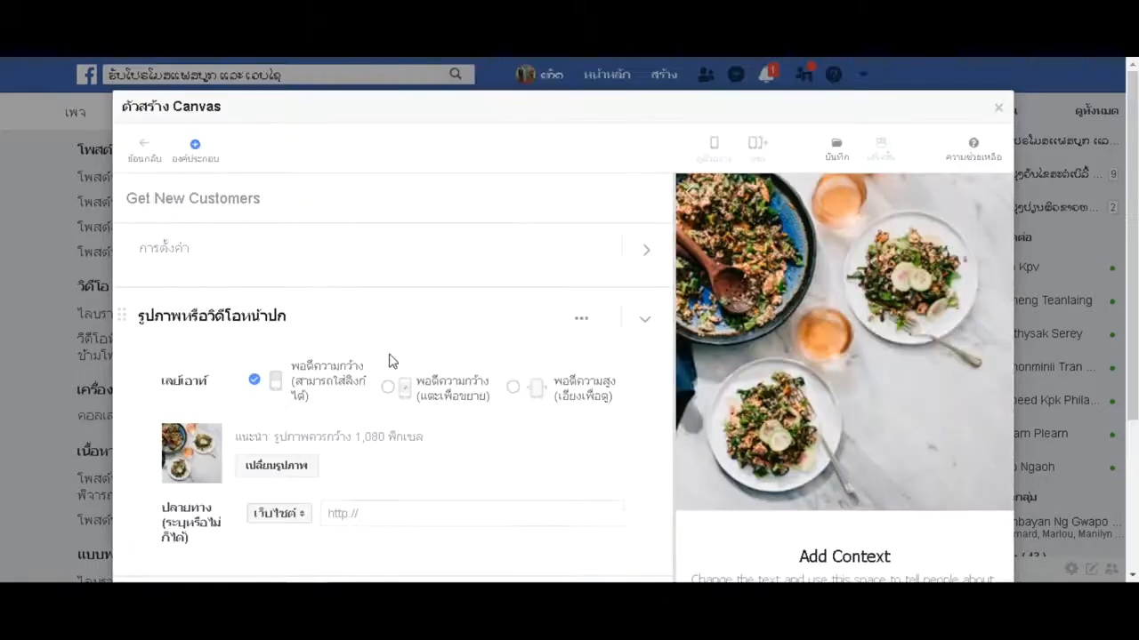
- Return to the Canvas start page and apply the หาลูกค้าใหม่ (Get New Customers) layout again
left_click(142, 150)
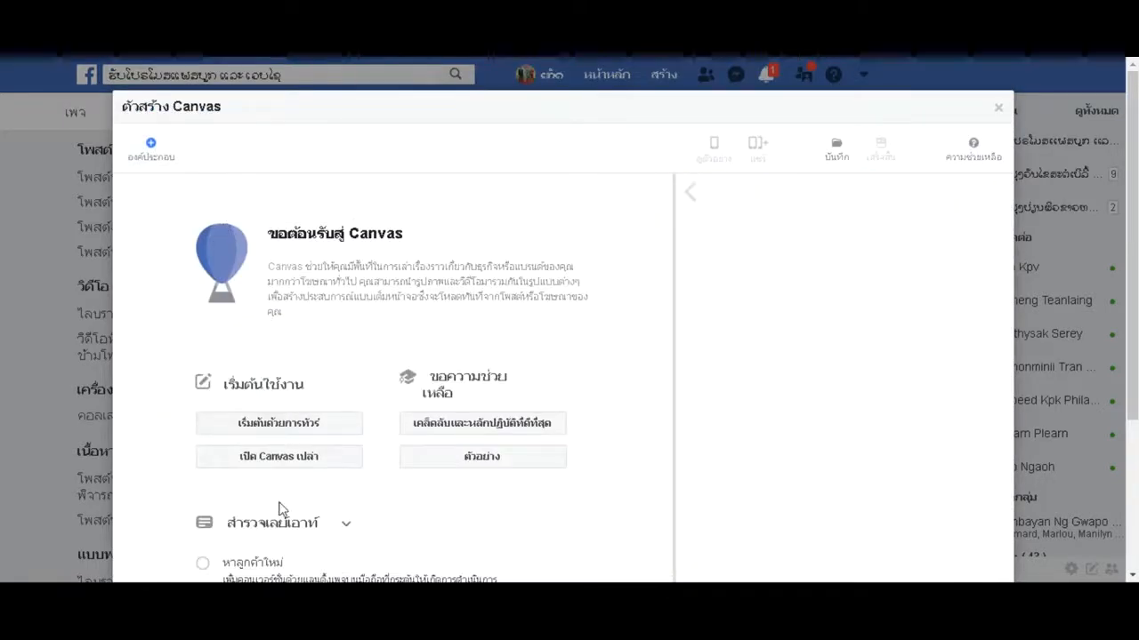
scroll(313, 507, "down", 2)
left_click(273, 402)
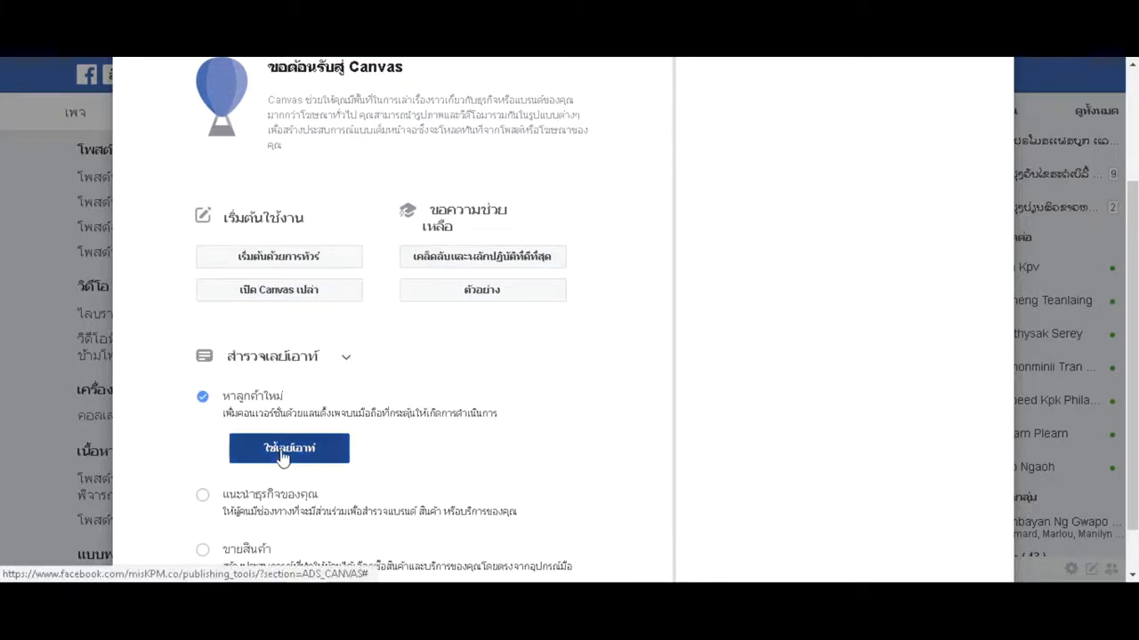
left_click(283, 454)
- Replace the cover picture with the image file ads.png and check it in the preview
scroll(516, 382, "down", 3)
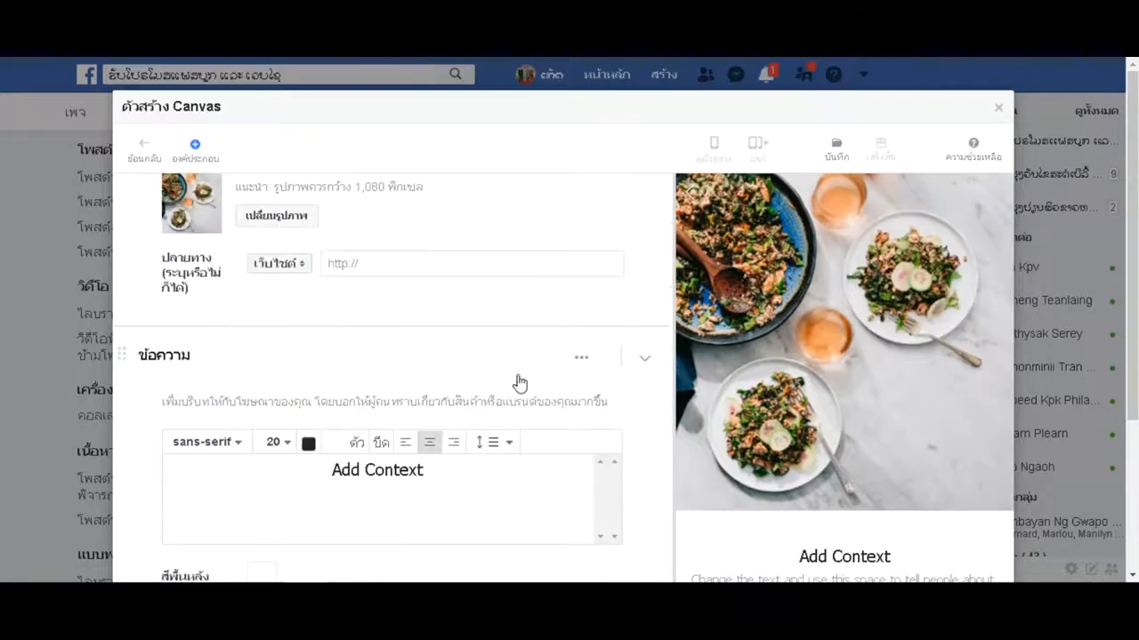
scroll(348, 338, "up", 2)
left_click(249, 389)
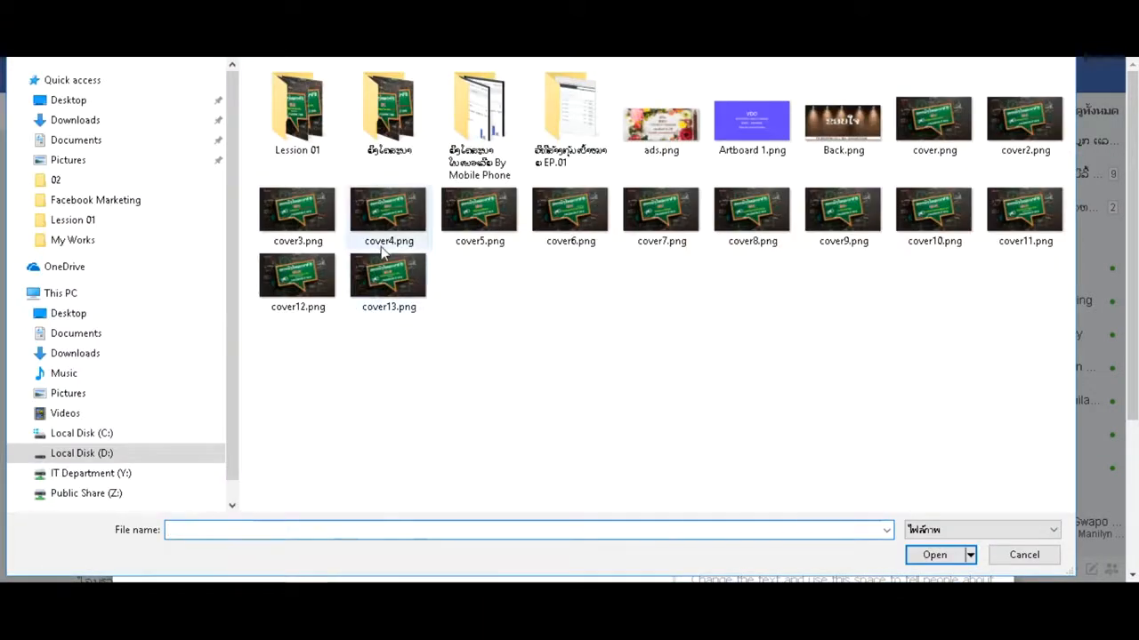
left_click(676, 141)
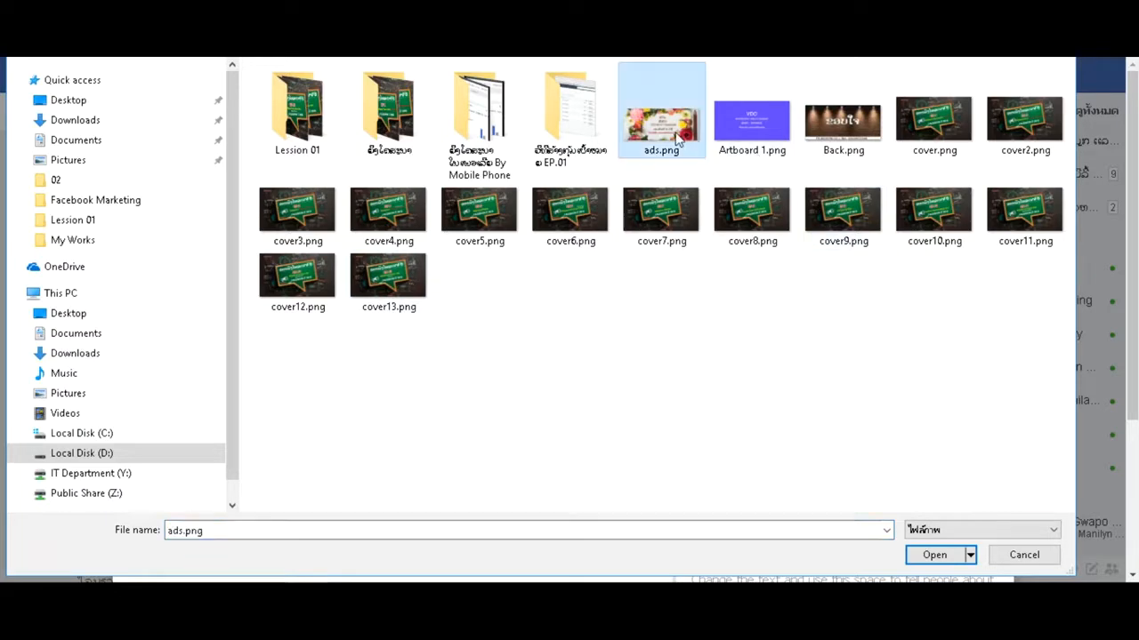
double_click(676, 140)
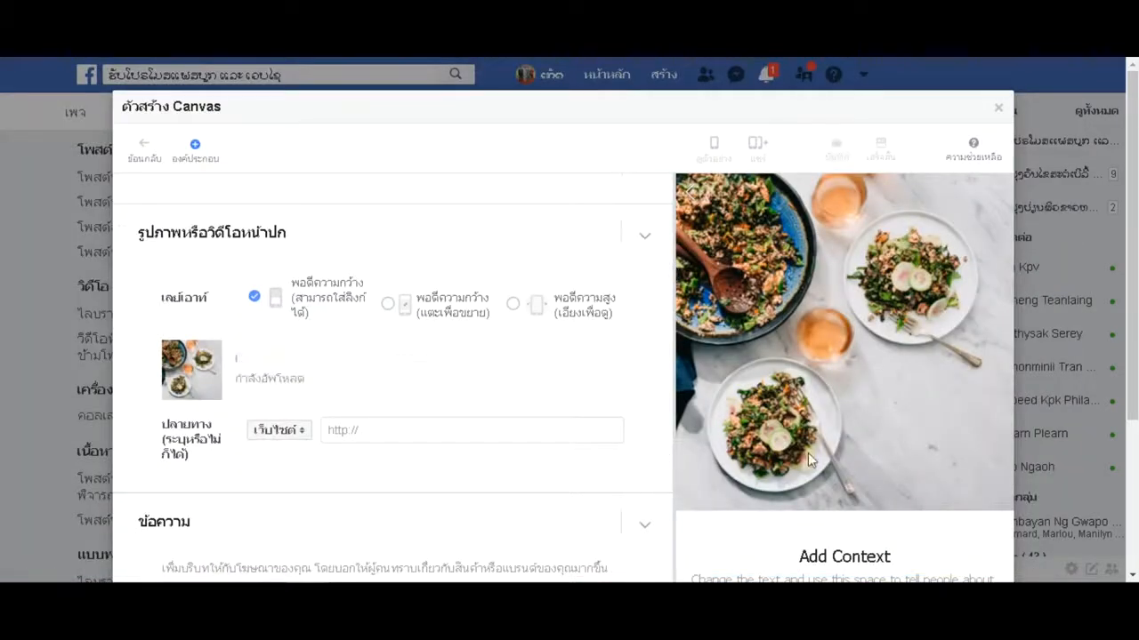
scroll(830, 364, "down", 2)
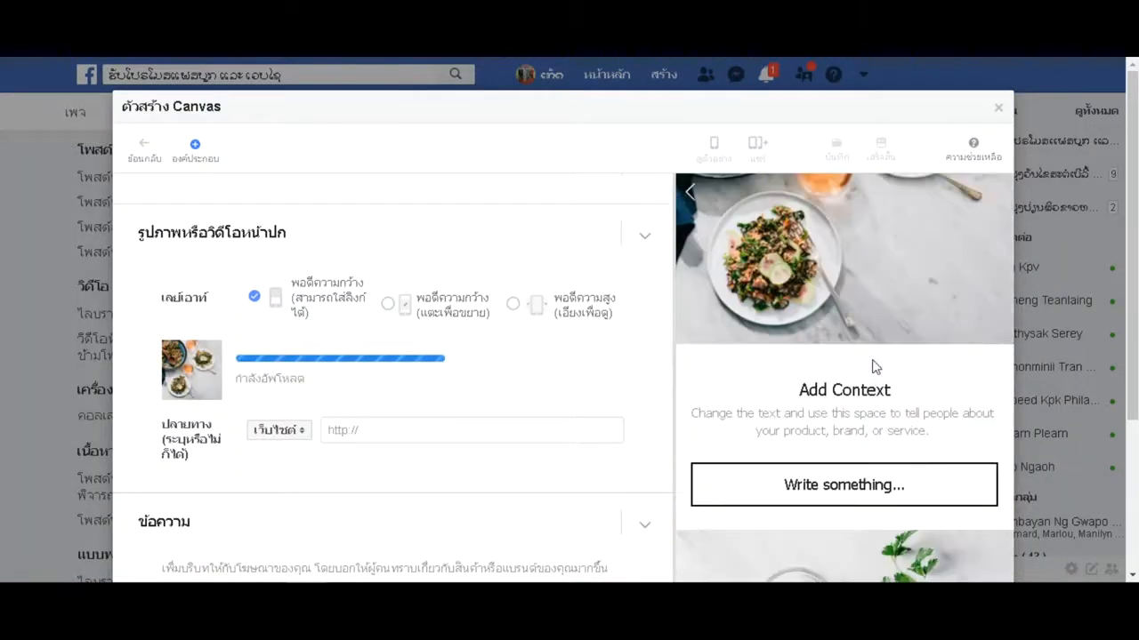
scroll(845, 363, "up", 2)
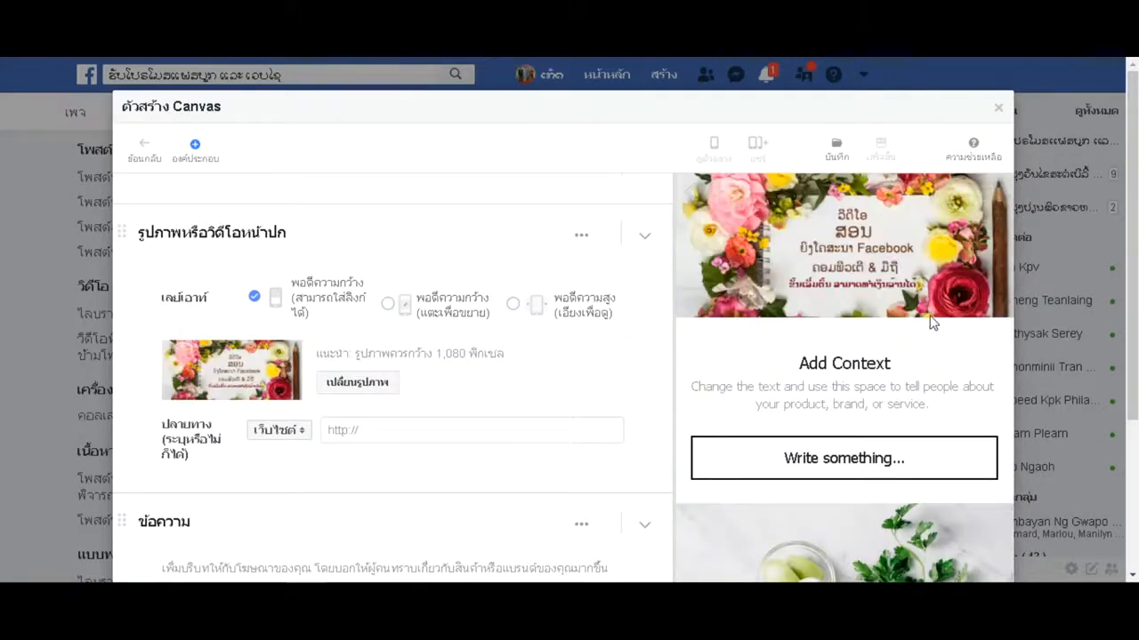
- Replace the "Add Context" heading text with "ສົນໃຈຕິດມາ"
scroll(867, 327, "down", 2)
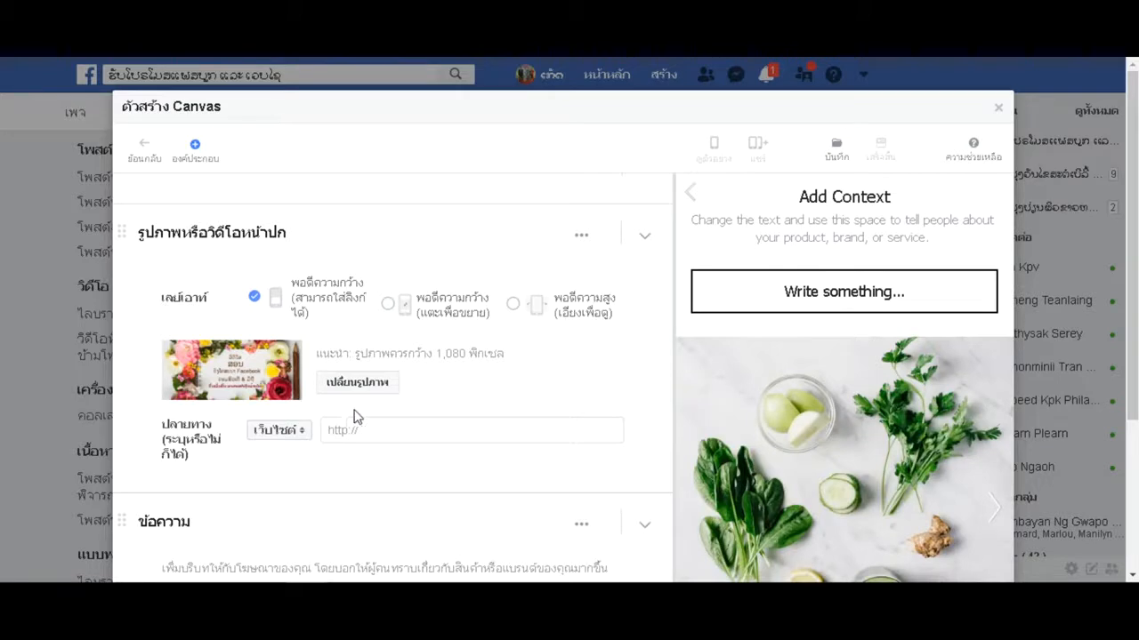
scroll(720, 351, "up", 1)
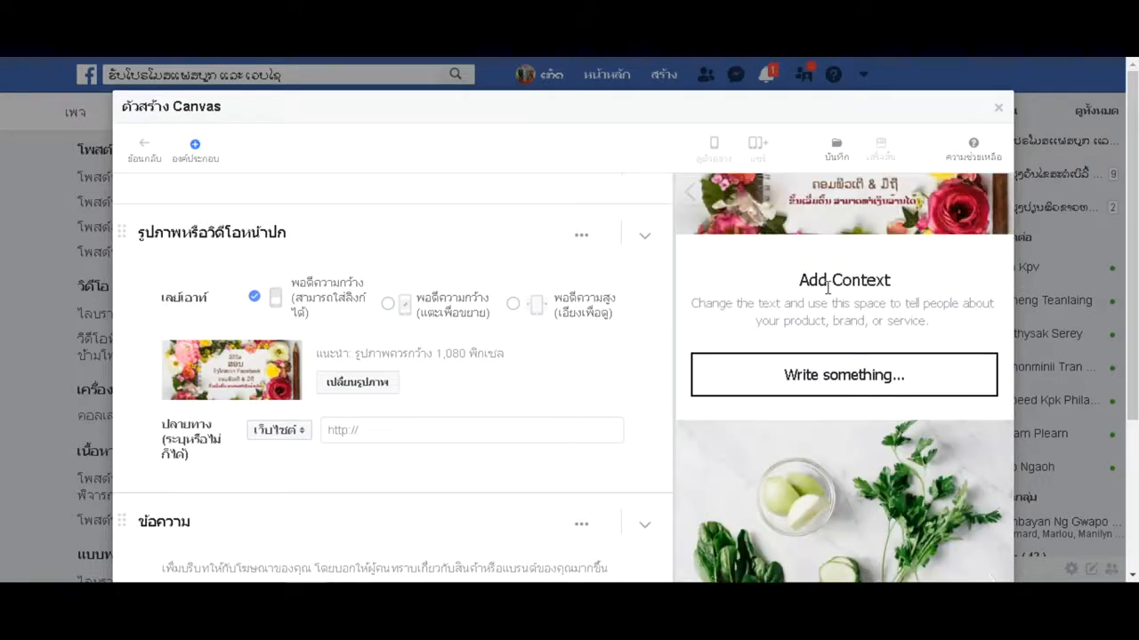
left_click_drag(810, 279, 940, 330)
left_click(859, 313)
left_click(638, 249)
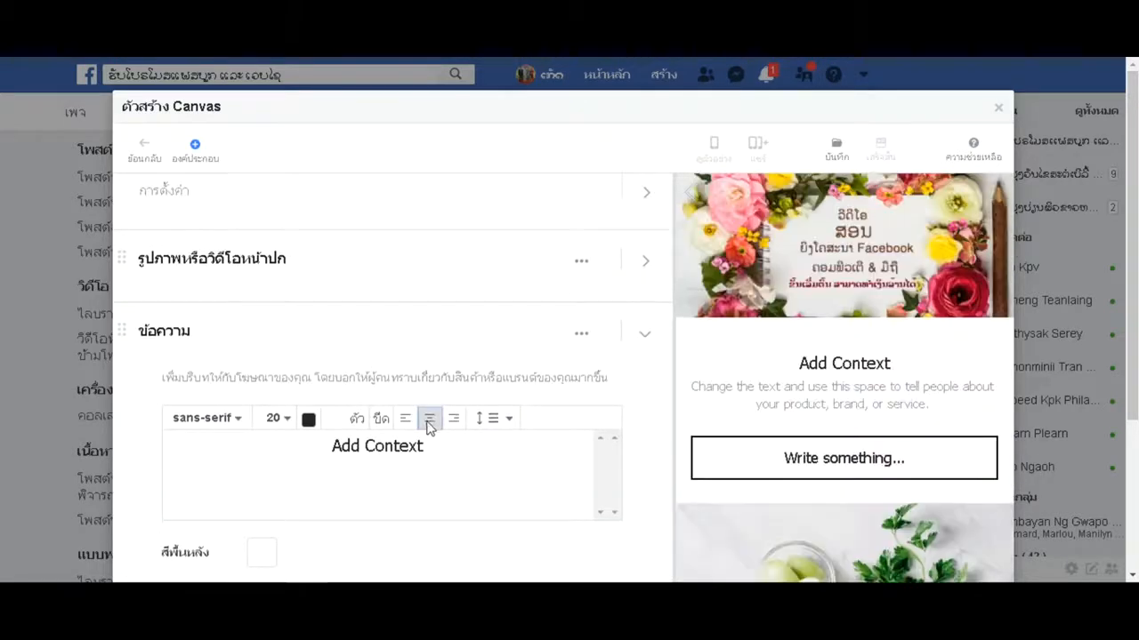
triple_click(386, 454)
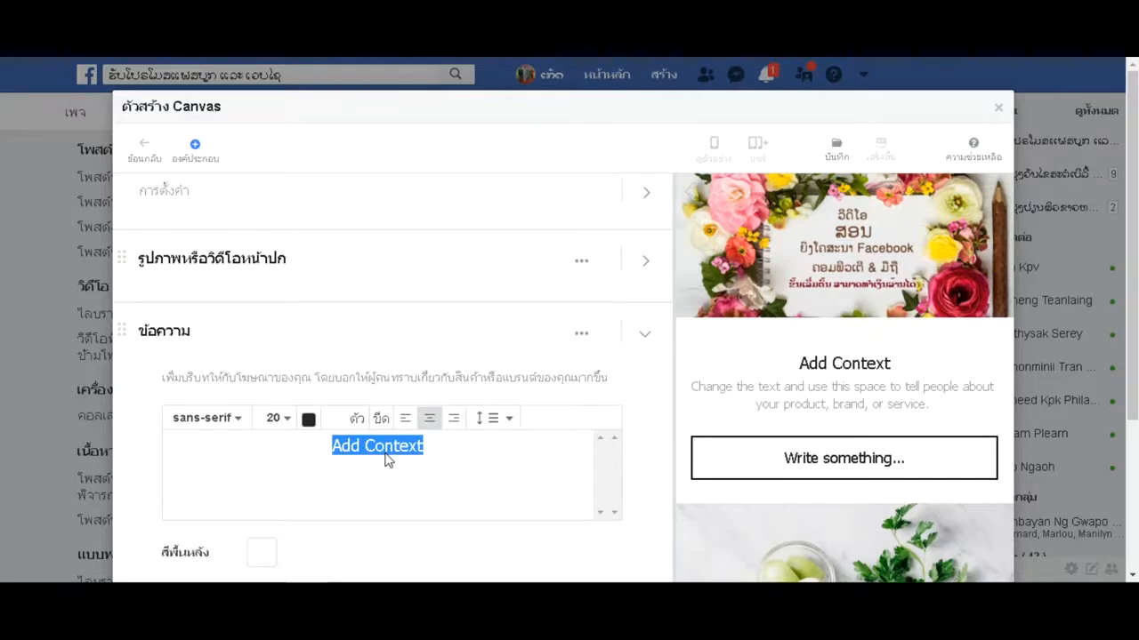
type("ສອ")
key("BackSpace")
type("ົນໃຈຄ")
key("BackSpace")
type("ຕິດມາ")
- Collapse the heading's text section and replace the description text below it with "ສອນຍິງໂຄສະນາ ເຟສບຸກ ແຟນເພຈ"
scroll(386, 458, "down", 1)
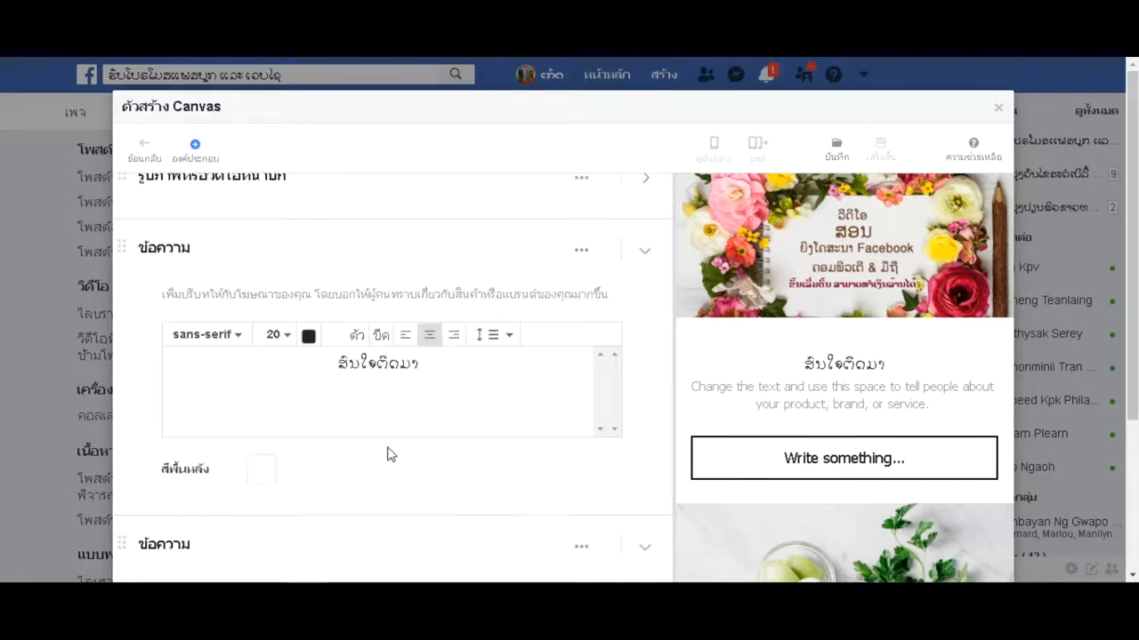
left_click(654, 252)
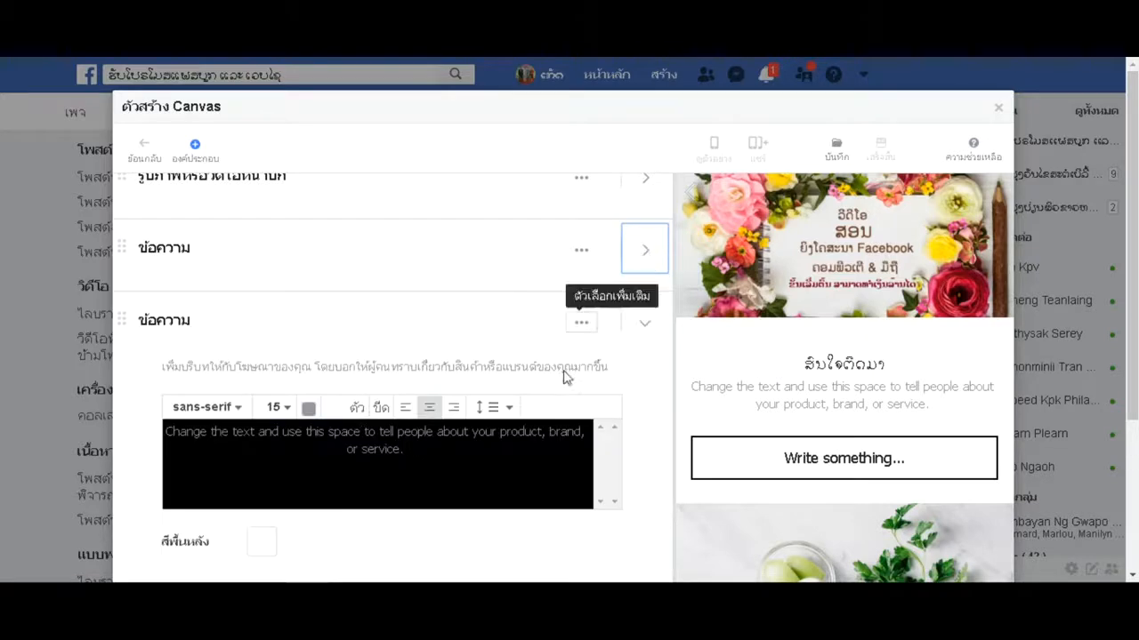
triple_click(405, 452)
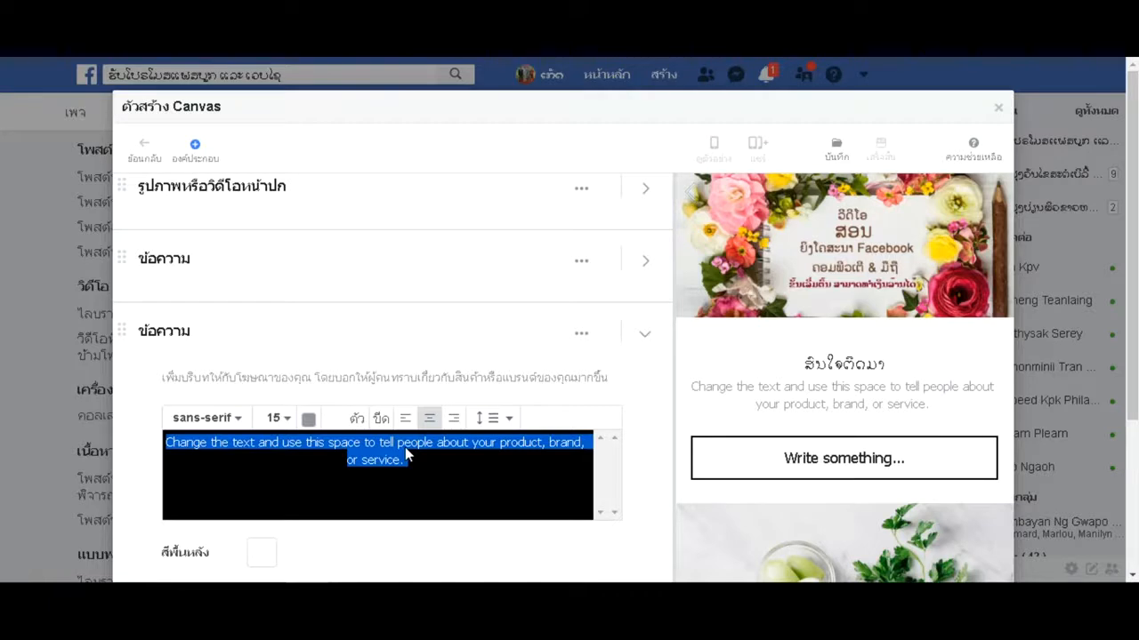
type("ສ")
type("ິໆ")
key("BackSpace")
key("BackSpace")
key("BackSpace")
type("ສອບຈຶ່ງໄດຮະບາ ເຟສບ")
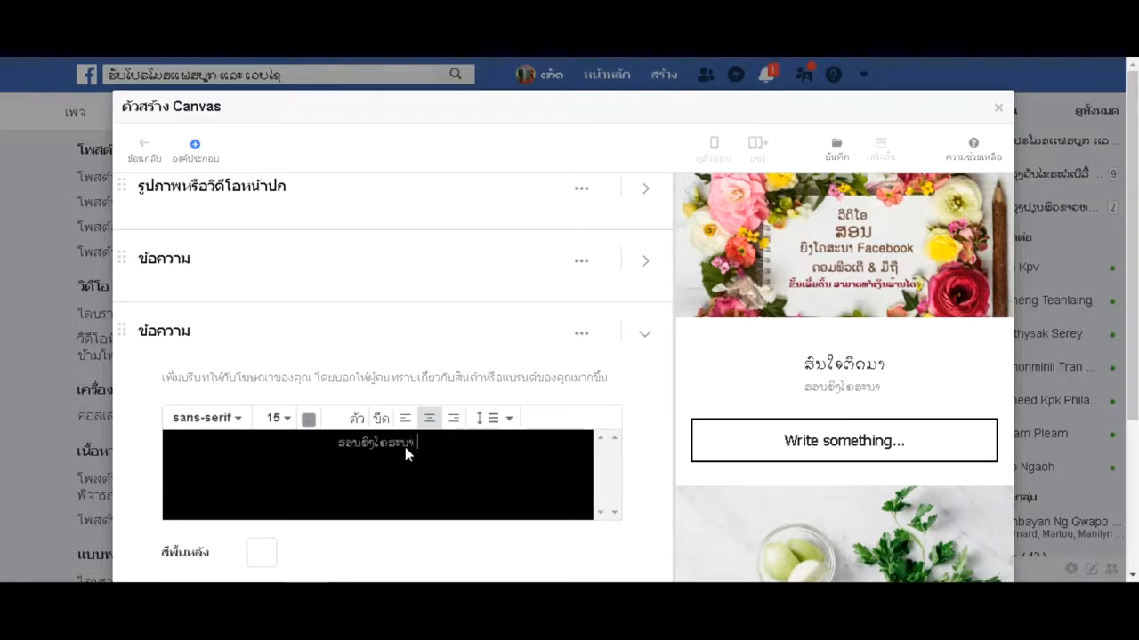
type("ຸກ ເຟ")
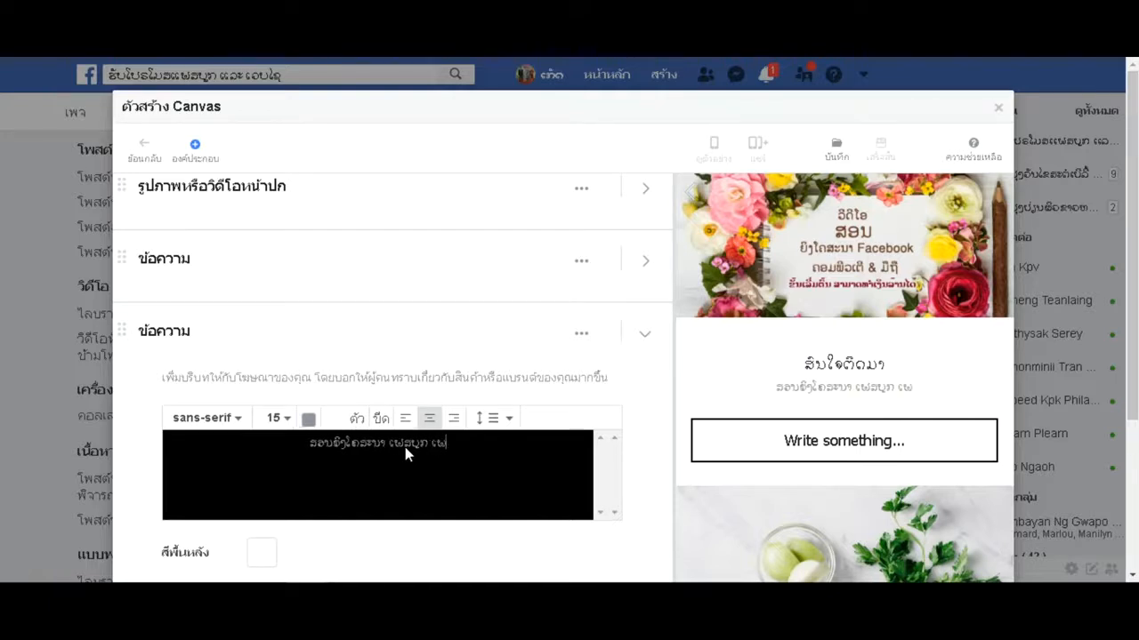
key("BackSpace")
key("BackSpace")
type("ແຟນເພຈ")
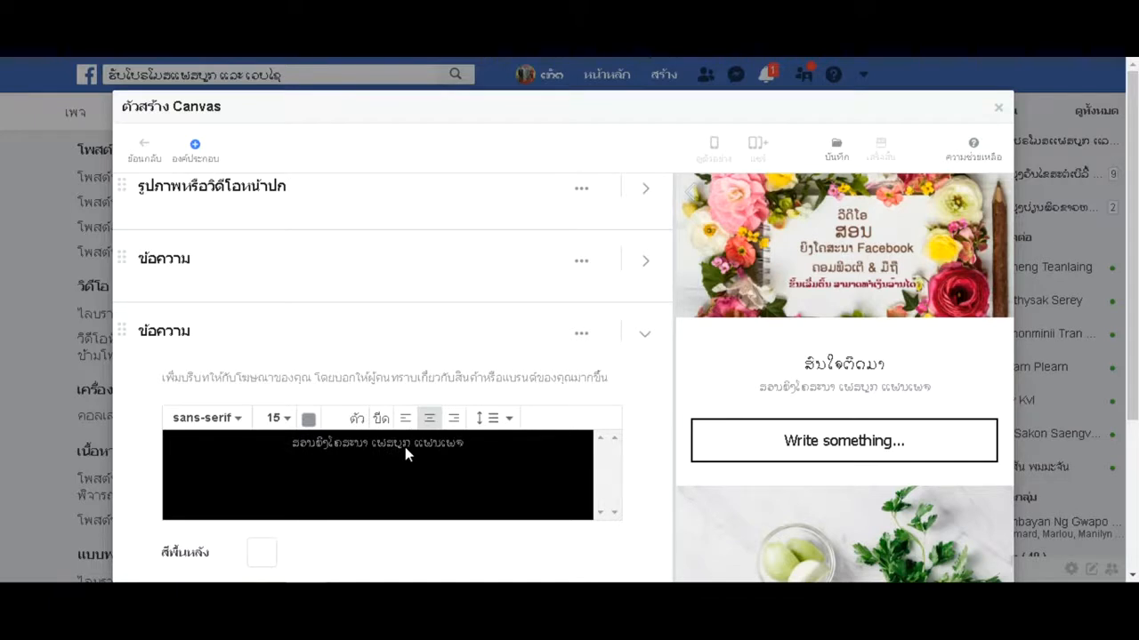
- Start a second line in the description text reading "ອອກແບບ ແລະ ແກ້ໄຂເຟສບຸກ"
key("Return")
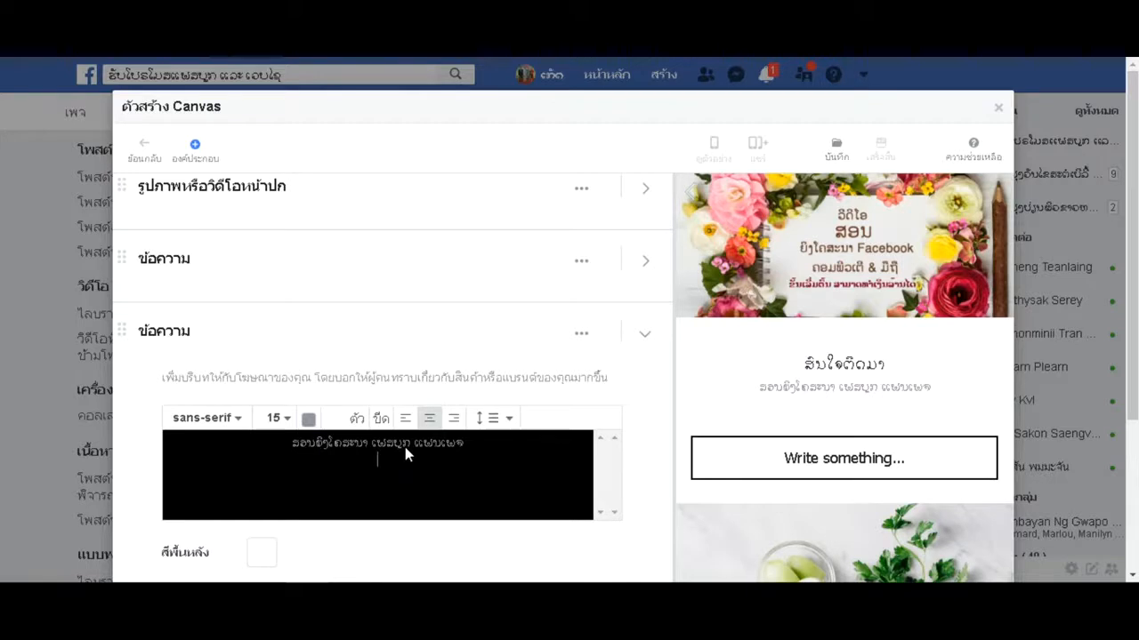
type("ອອກແບບ ")
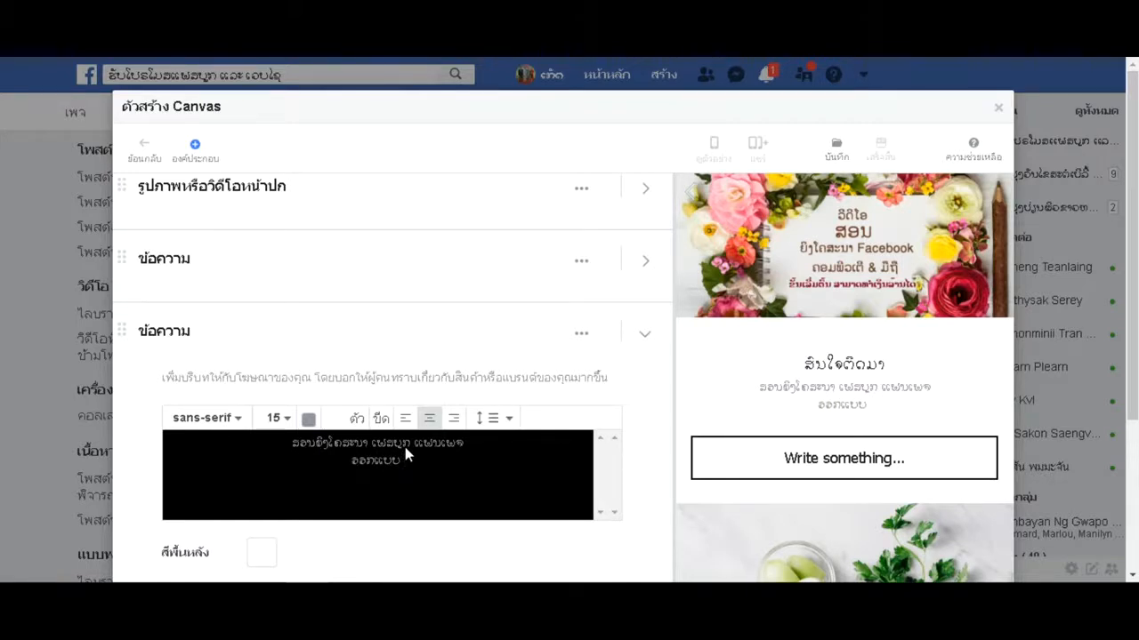
type("ແລະ ")
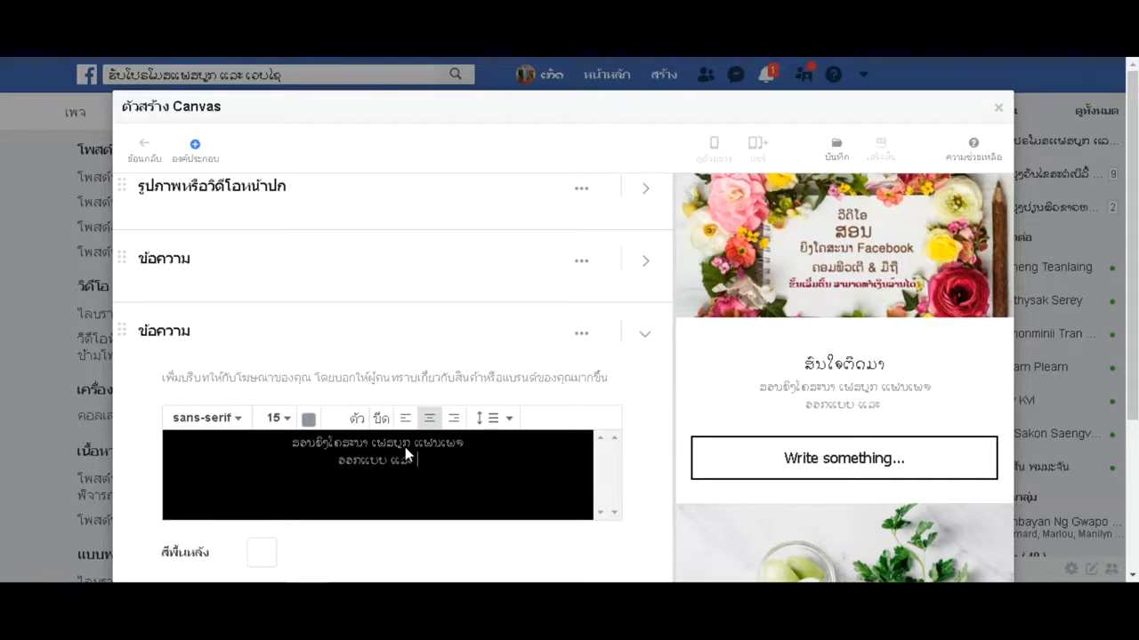
type("ແກ້")
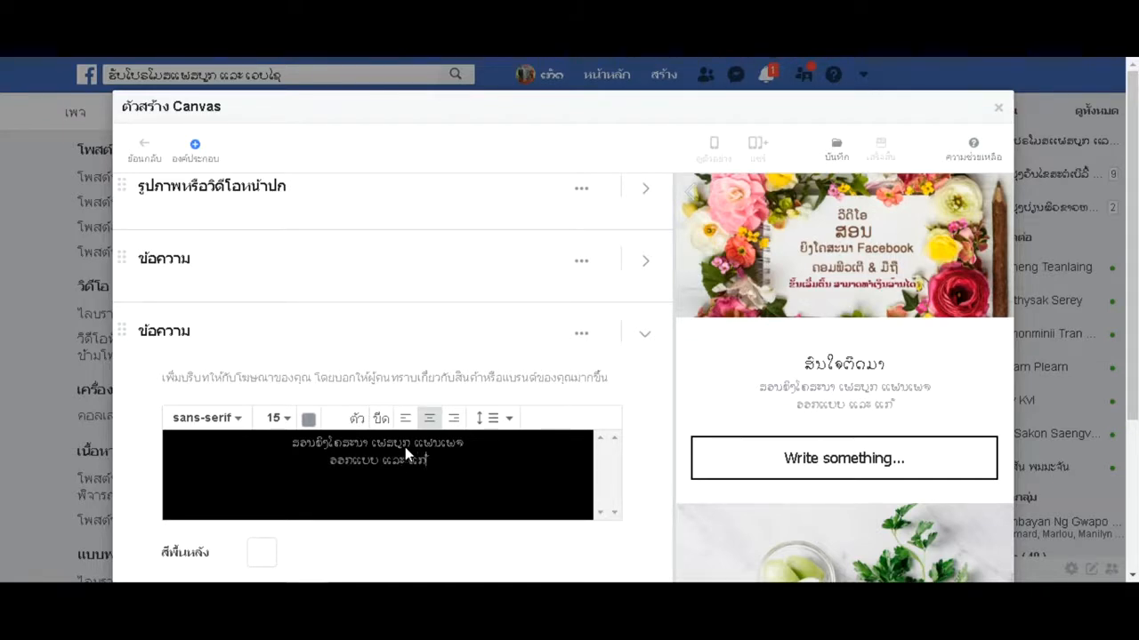
type("ໄຂເຟ")
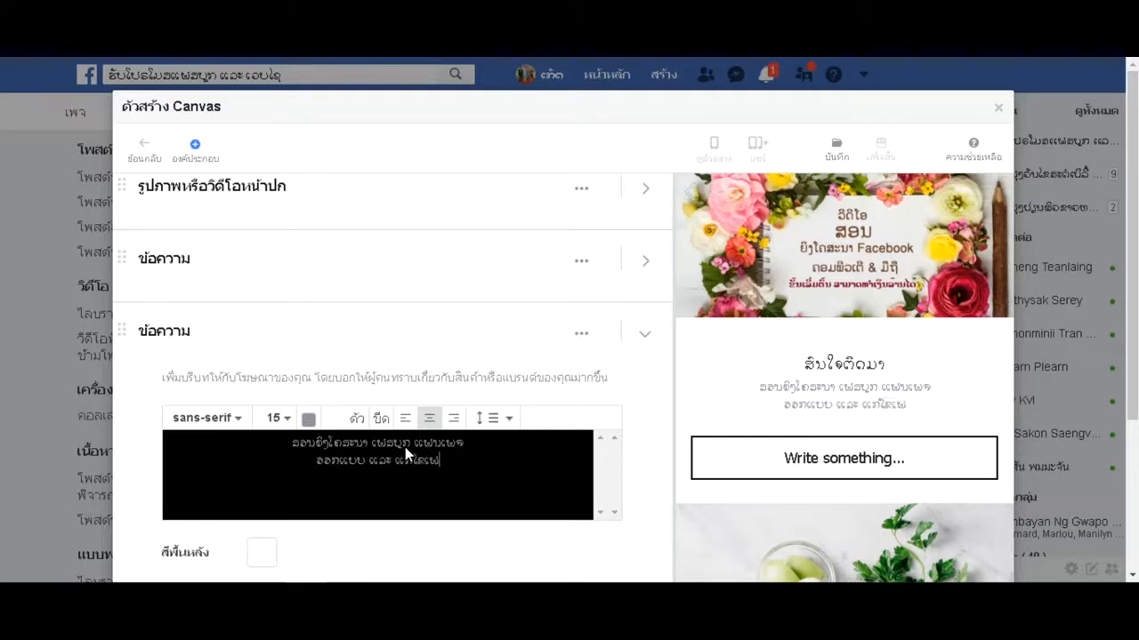
type("ສບຸກ")
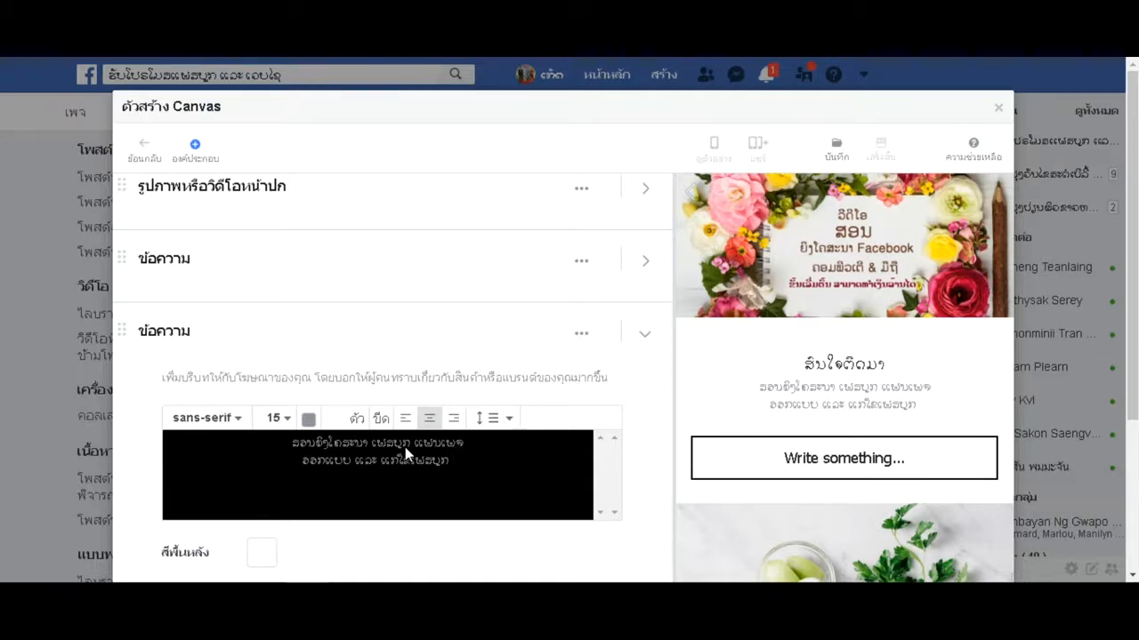
- Rework the end of the description's second line so it reads "ອອກແບບ ແລະ ແກ້ໄຂ ບັນຊີເຟສບຸກ"
key("BackSpace")
key("BackSpace")
key("BackSpace")
key("BackSpace")
key("BackSpace")
key("BackSpace")
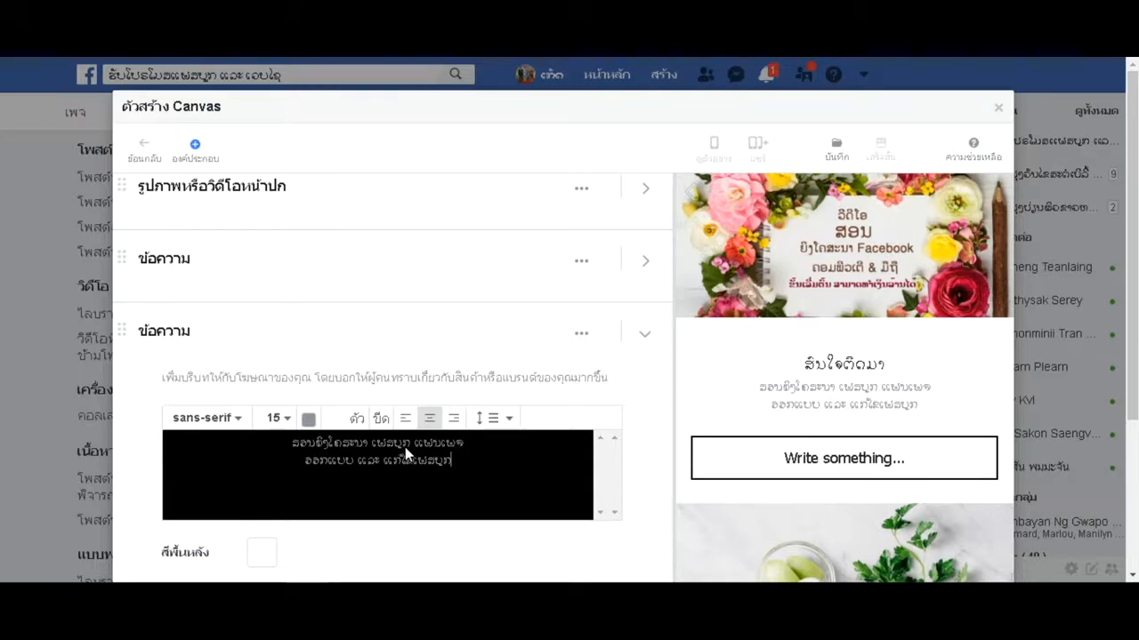
type("ບັນຊີ")
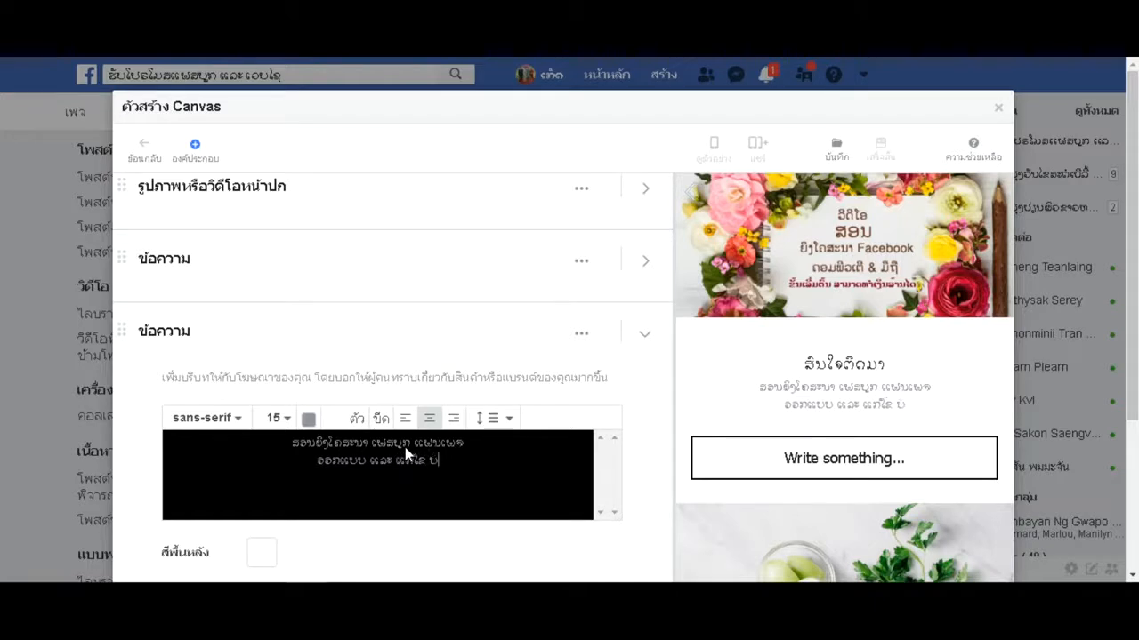
type("ເຟສບຸກ")
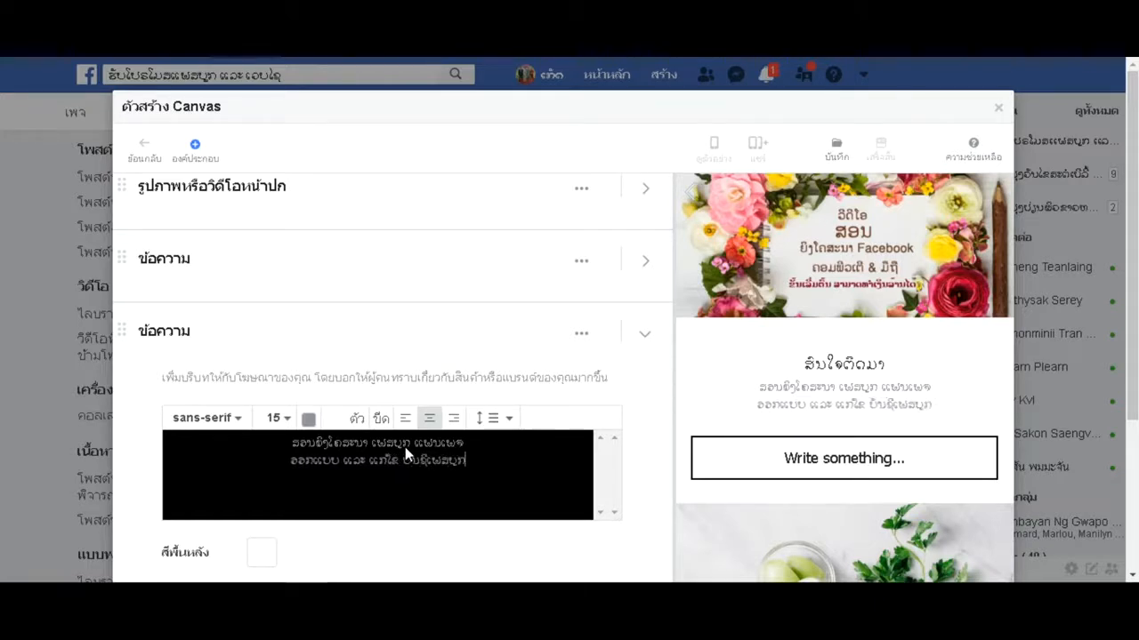
- Replace the last word of the description's second line so the line ends with "ບັນຊີໂຄສະນາ ເຟສບູກ ໂດນແບນ"
key("BackSpace")
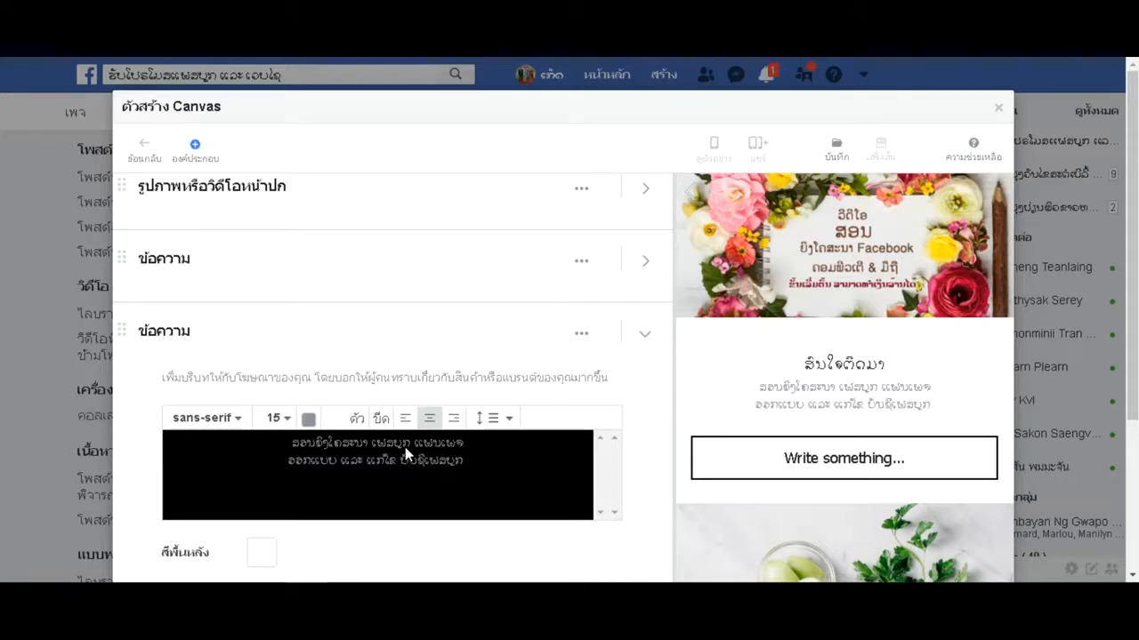
key("BackSpace")
type("ູ")
key("BackSpace")
key("BackSpace")
key("BackSpace")
key("BackSpace")
key("BackSpace")
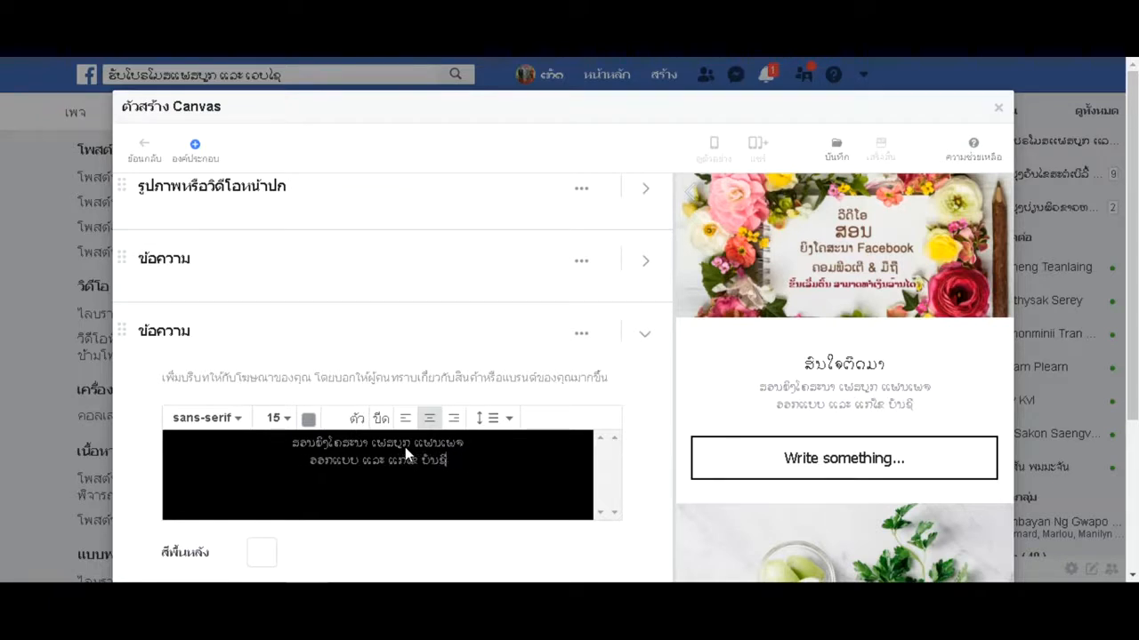
type("ໂຄສະນາ")
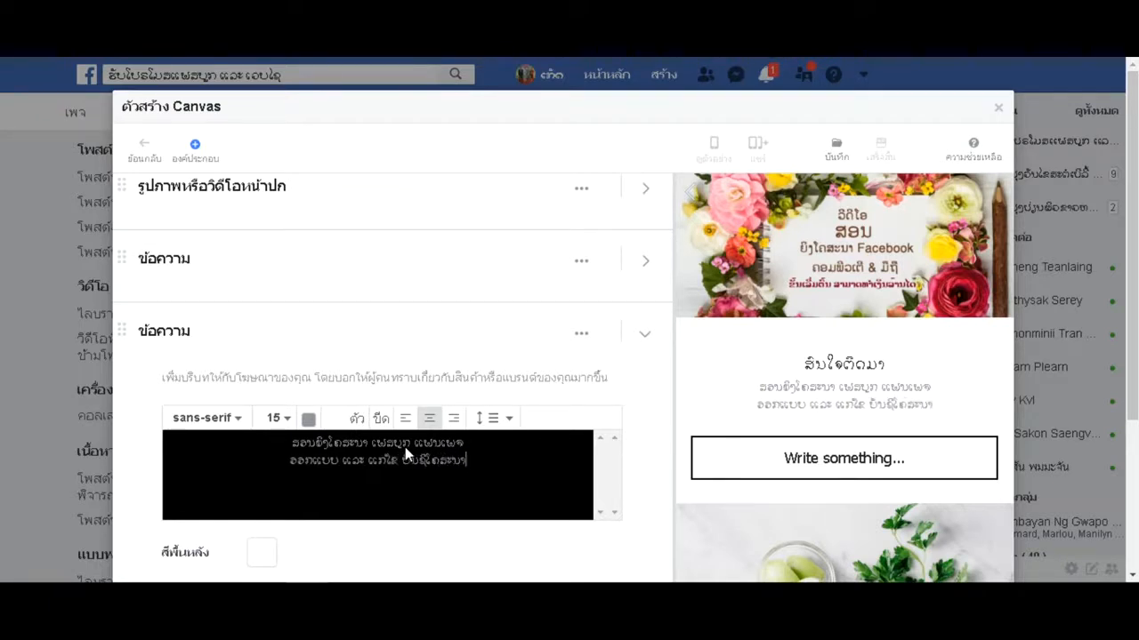
type(" ເຟ")
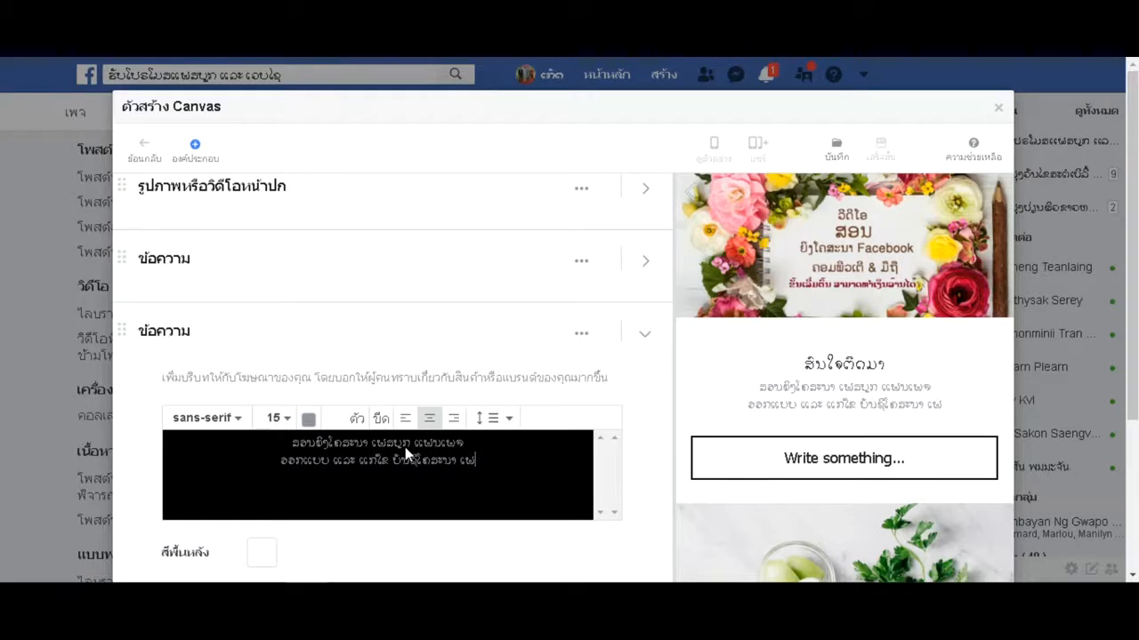
type("ສບູກ ໃ")
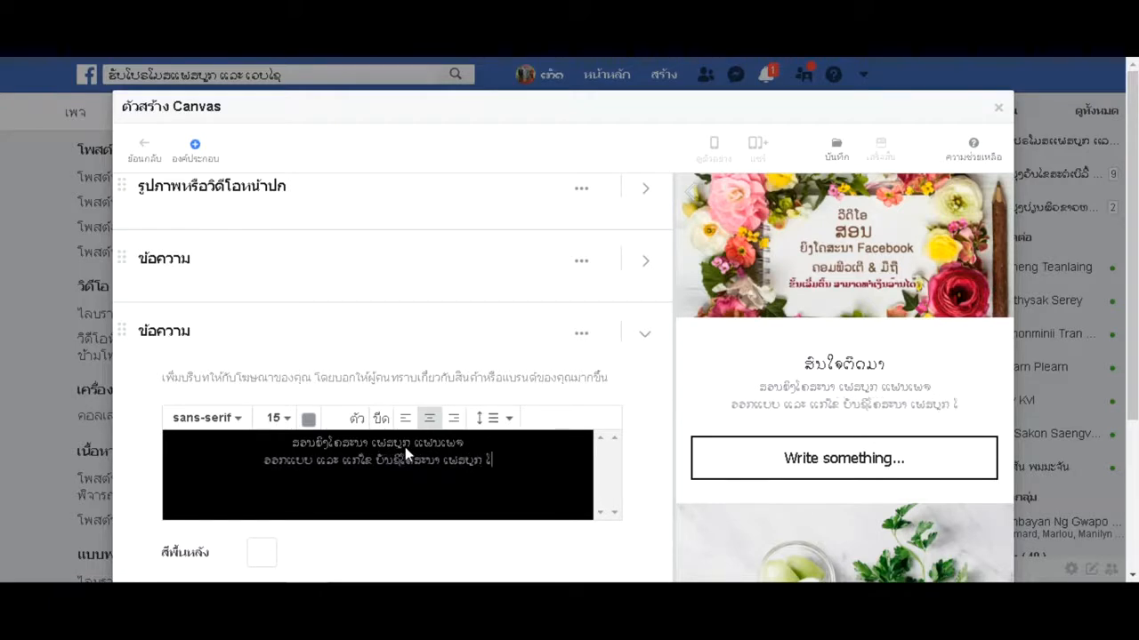
type("ດແບບ")
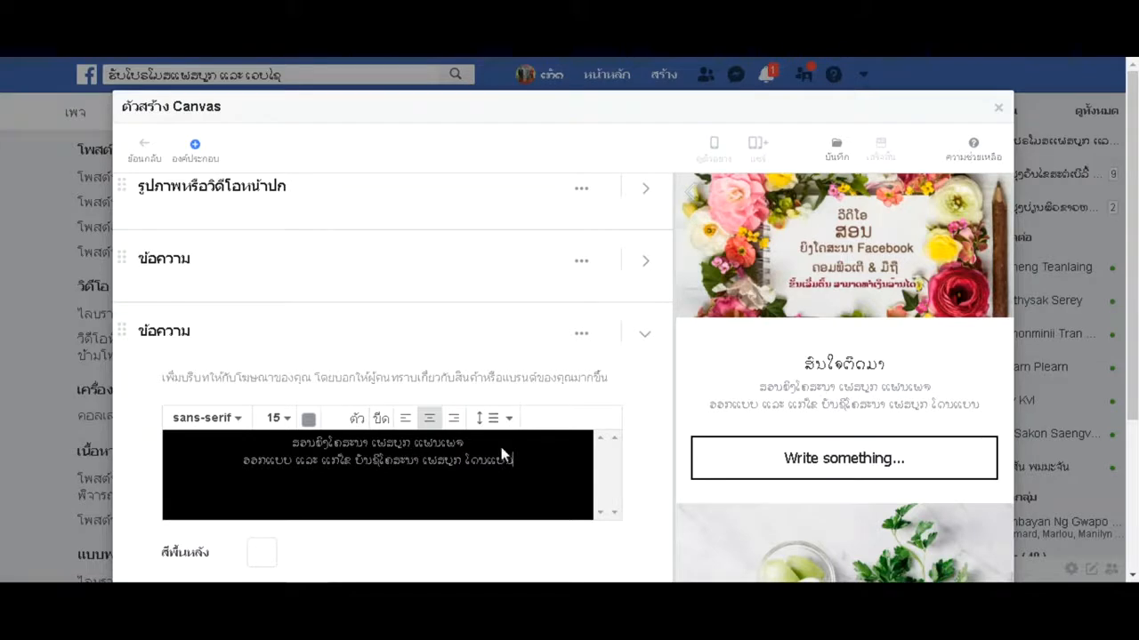
- Replace the "Write something..." label of the first button, below the description, with "ຮັບປະກັນ ຕອບຕົວແທນ ບໍ່ທັນແນ່ນອນ"
scroll(501, 457, "down", 3)
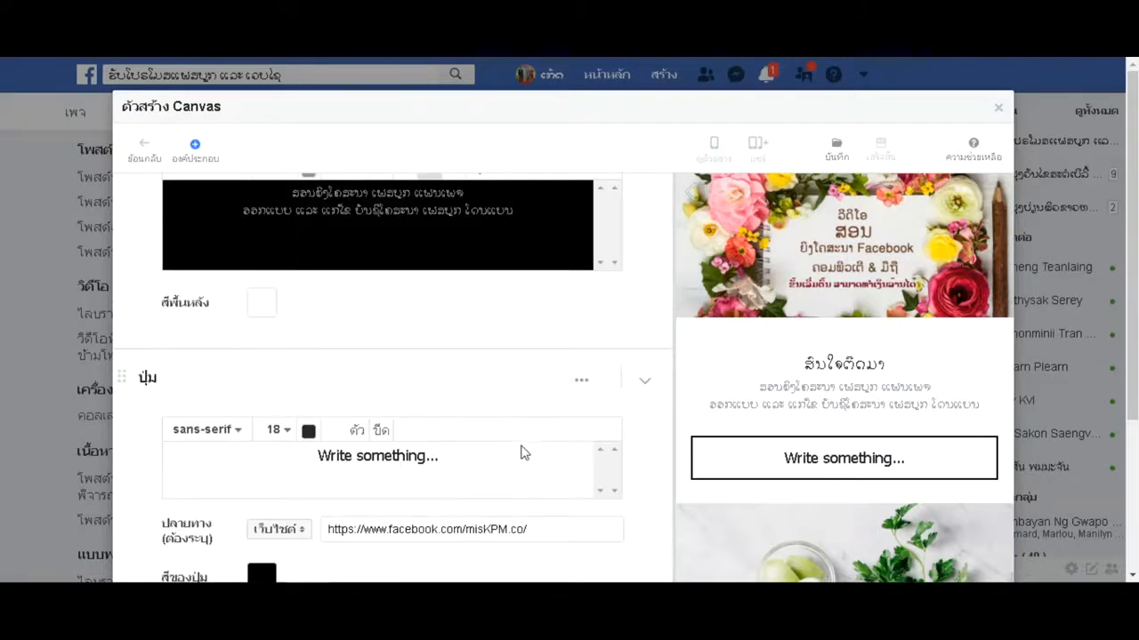
scroll(525, 367, "down", 1)
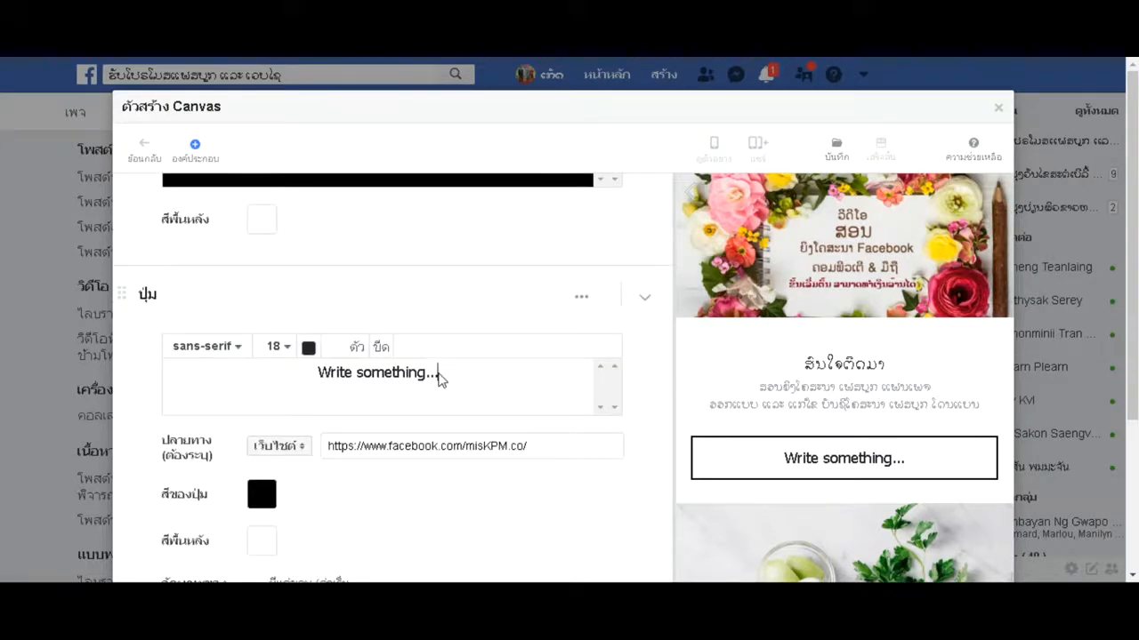
key("ctrl+a")
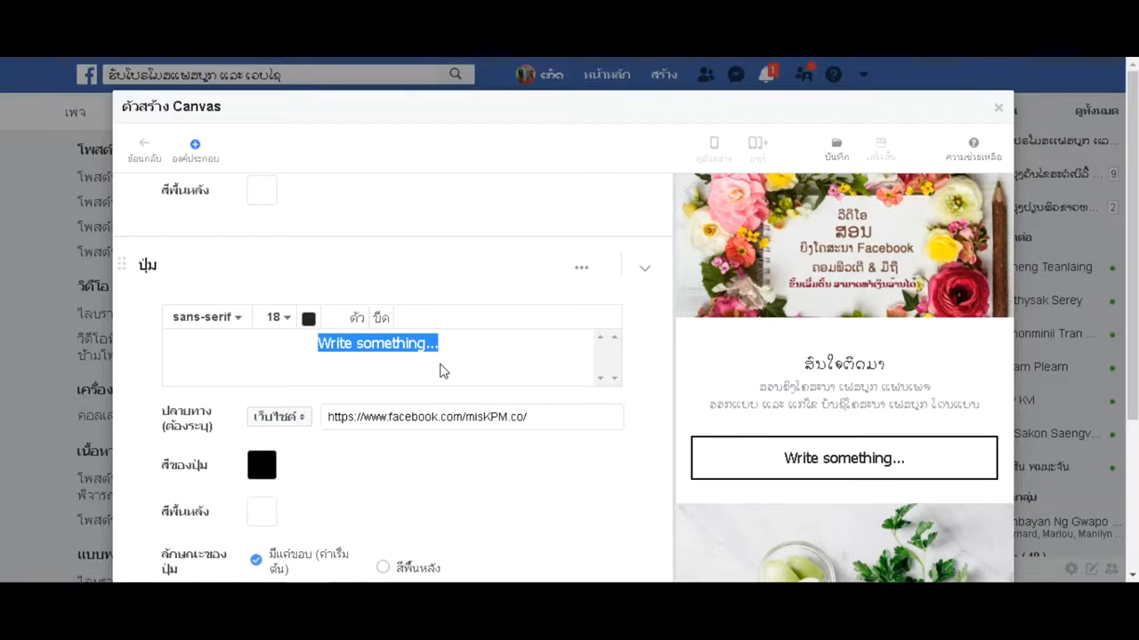
type("ສ")
key("BackSpace")
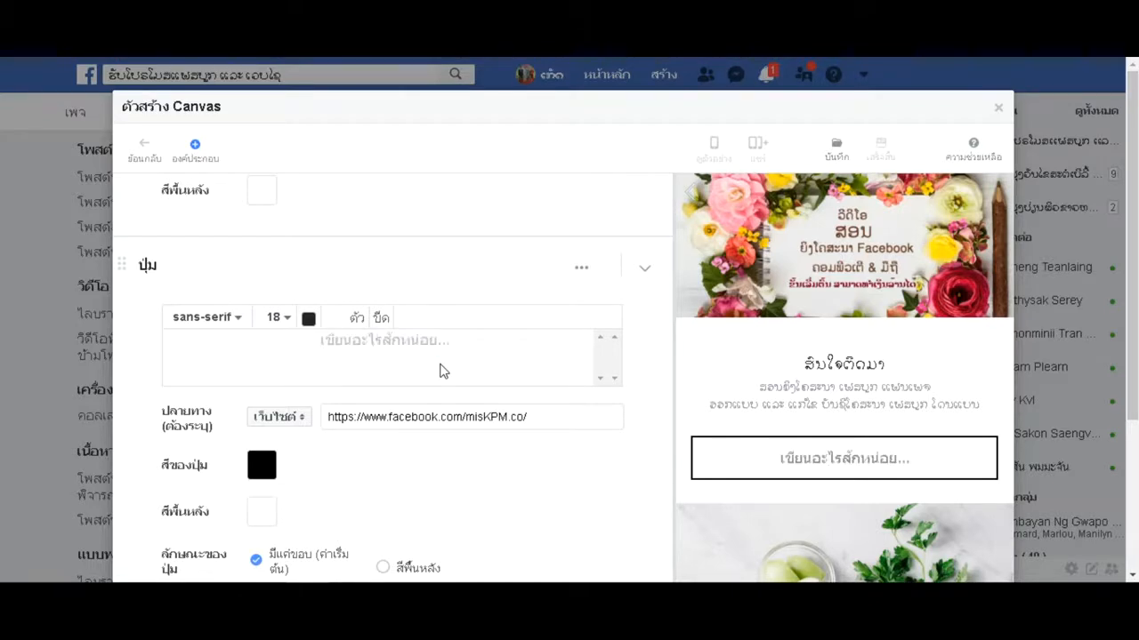
type("ສ")
key("BackSpace")
type("ຮັບປ")
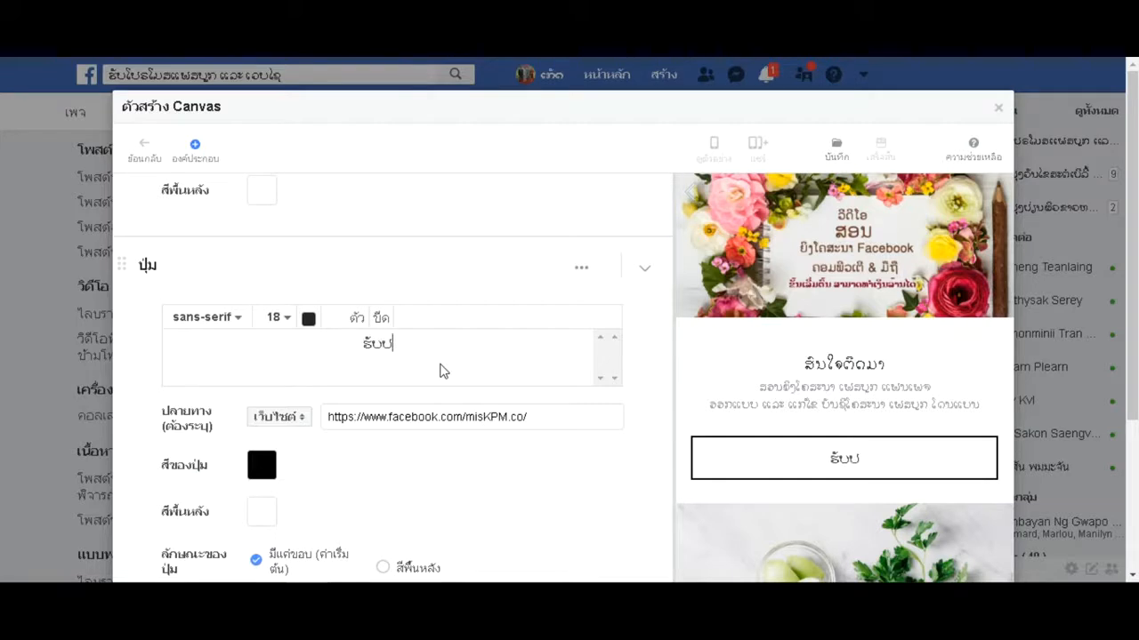
type("ະກັນ")
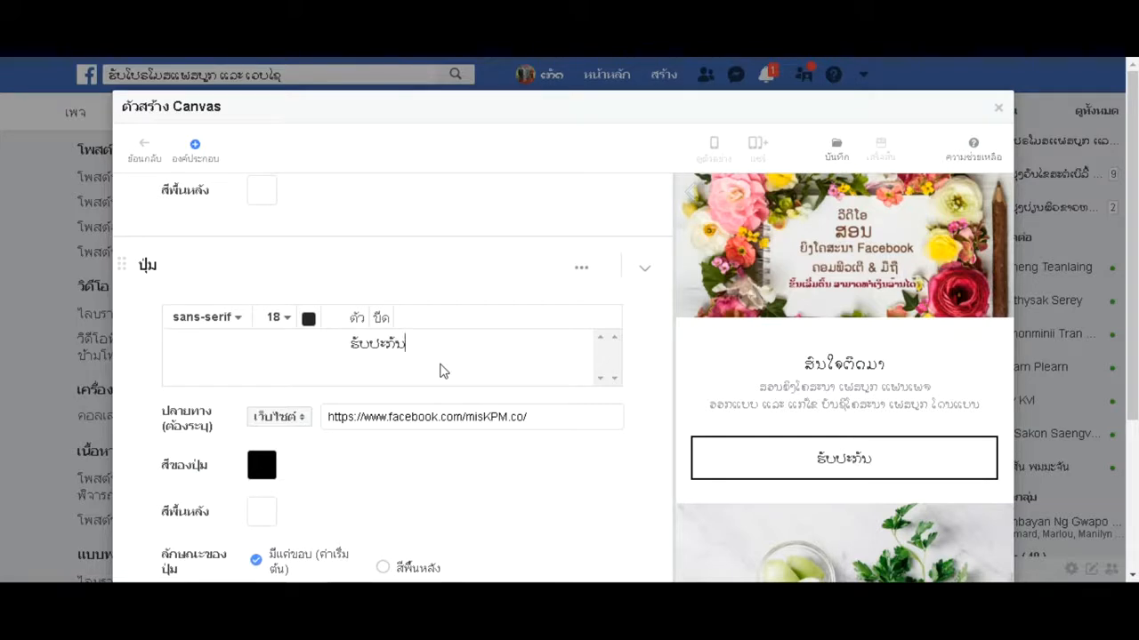
type(" ໓ອບ")
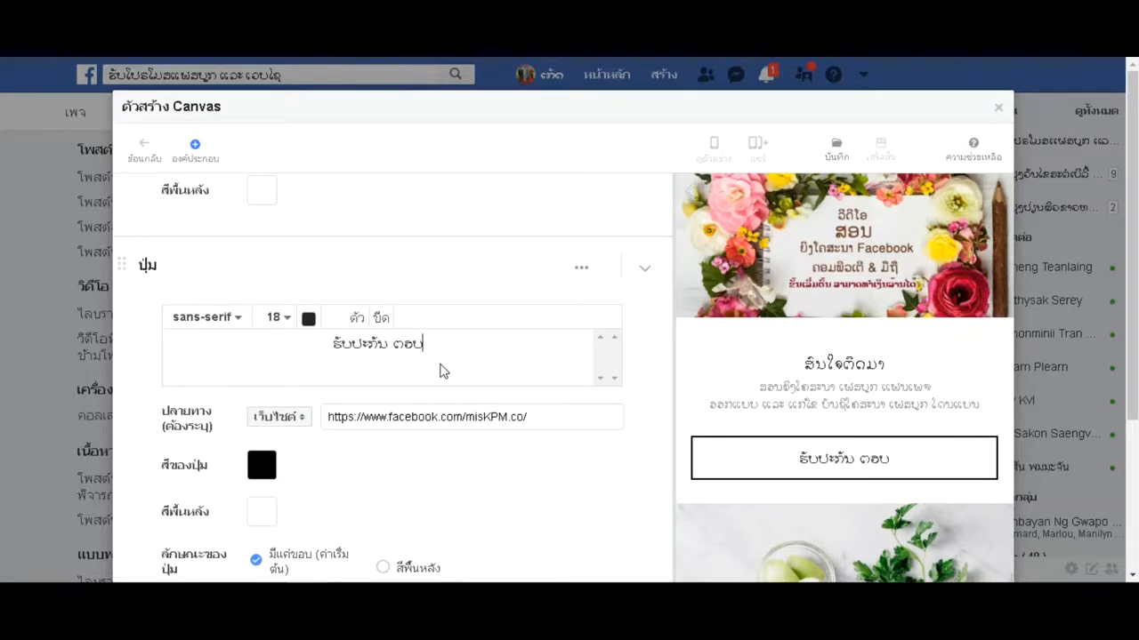
type("ຕໍ່ແທນ ບໍ່ທັນ")
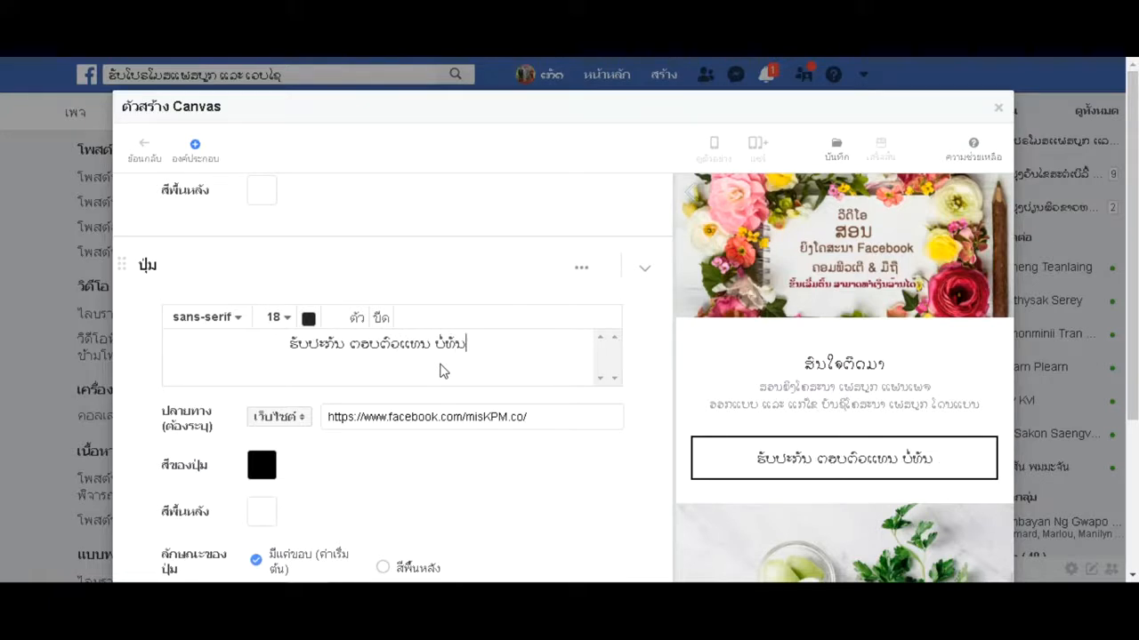
type("ແນ່ນອນ")
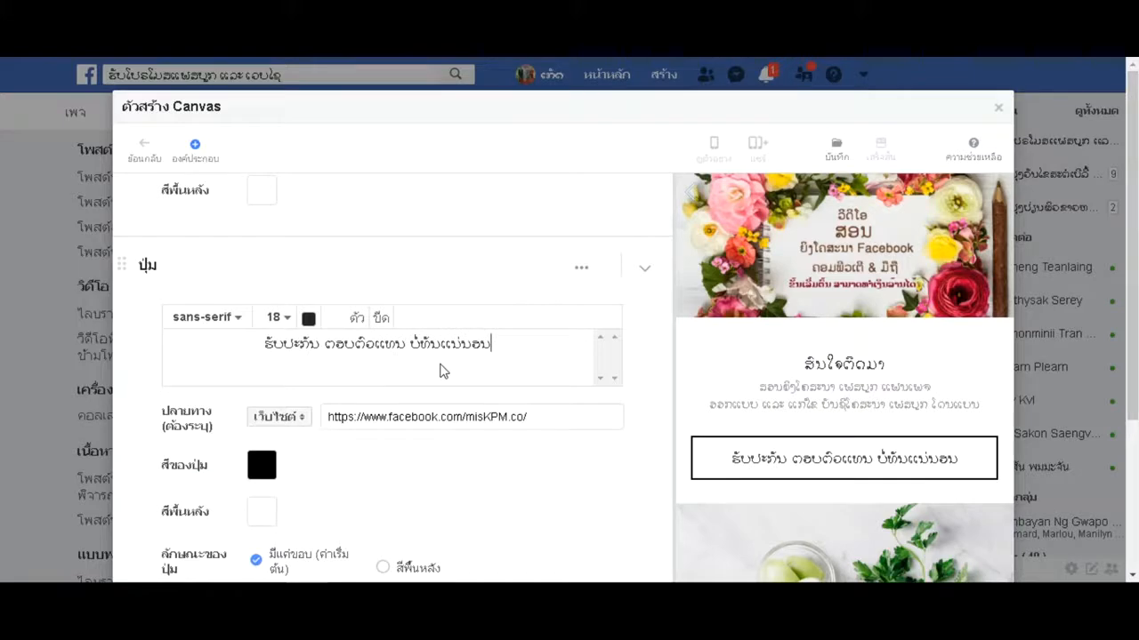
- Replace the first carousel image with the file cover.png and check it in the preview
scroll(437, 374, "down", 5)
scroll(388, 488, "up", 2)
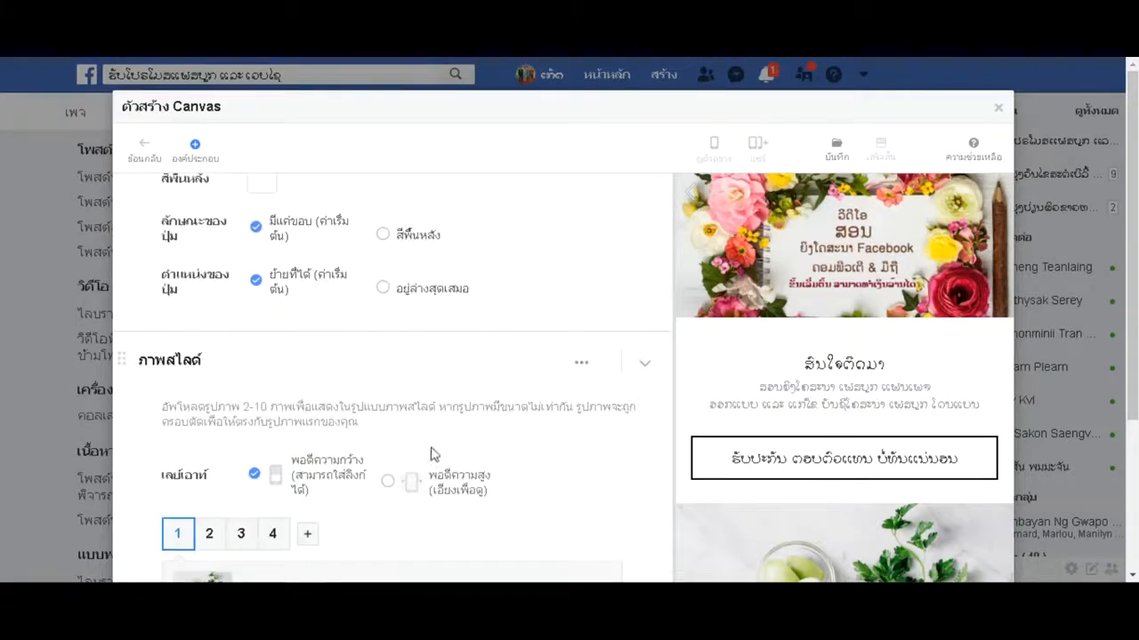
scroll(472, 413, "up", 2)
scroll(574, 323, "down", 4)
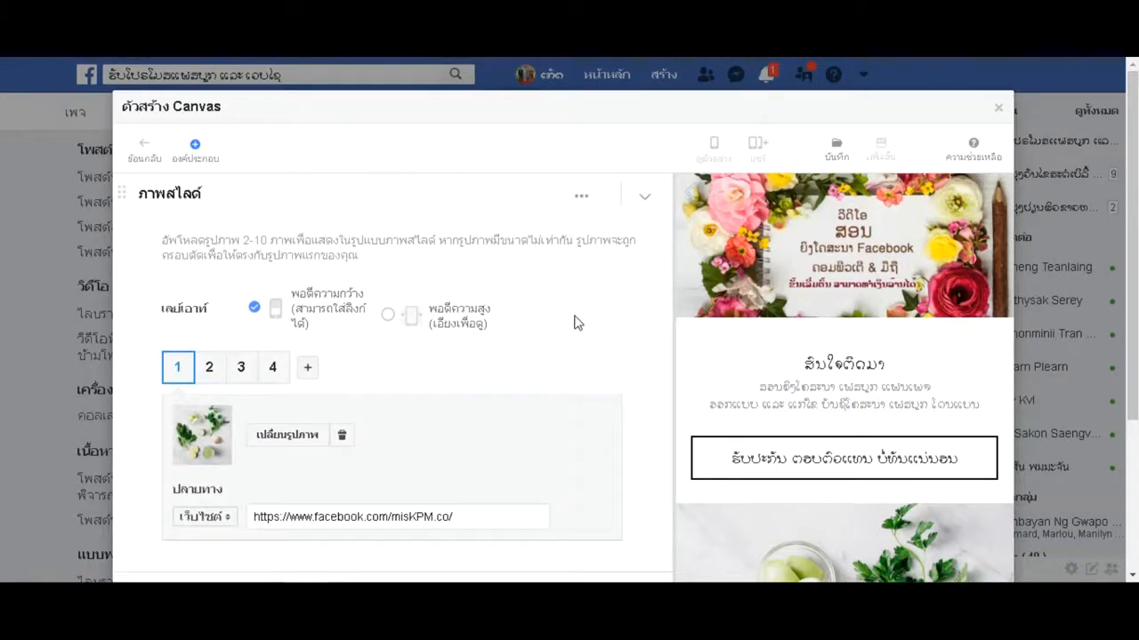
left_click(286, 437)
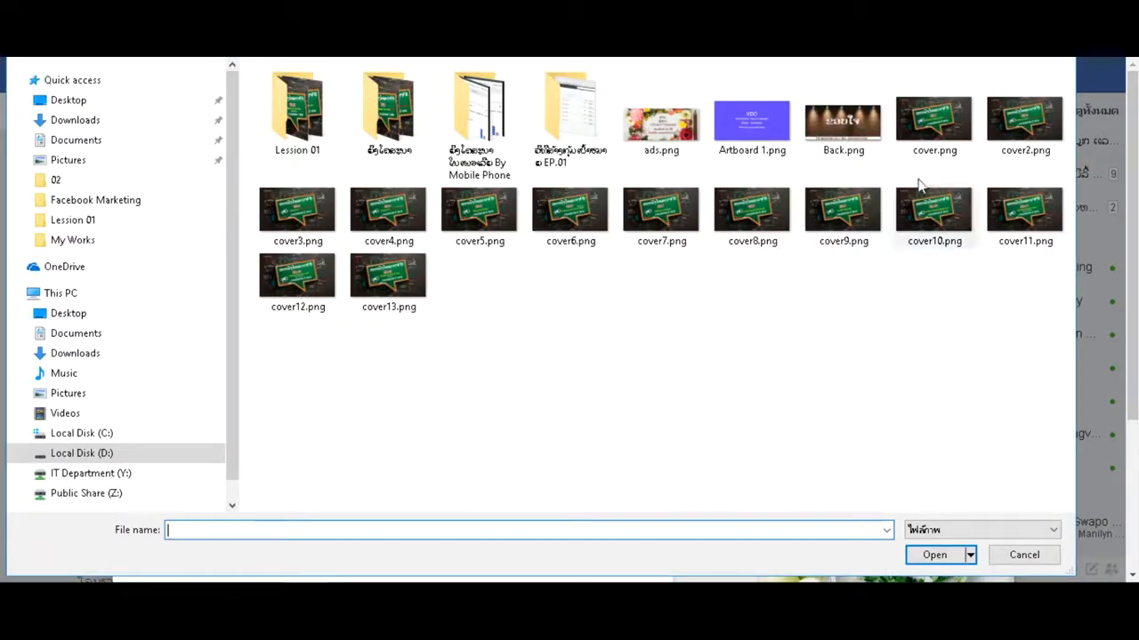
double_click(946, 131)
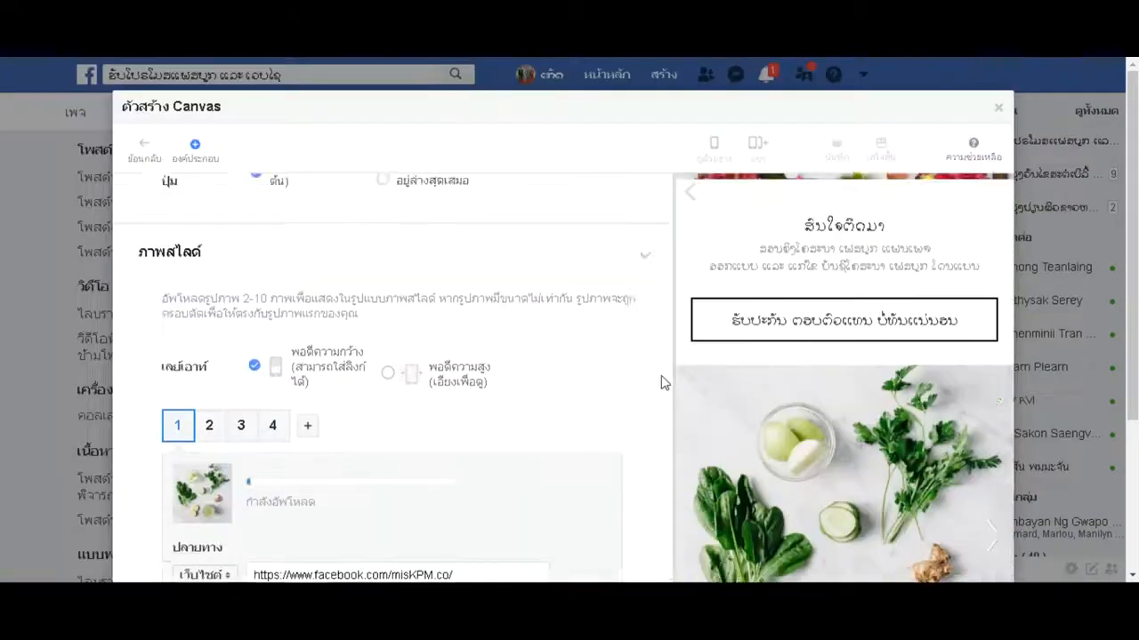
scroll(757, 381, "down", 5)
scroll(952, 351, "up", 2)
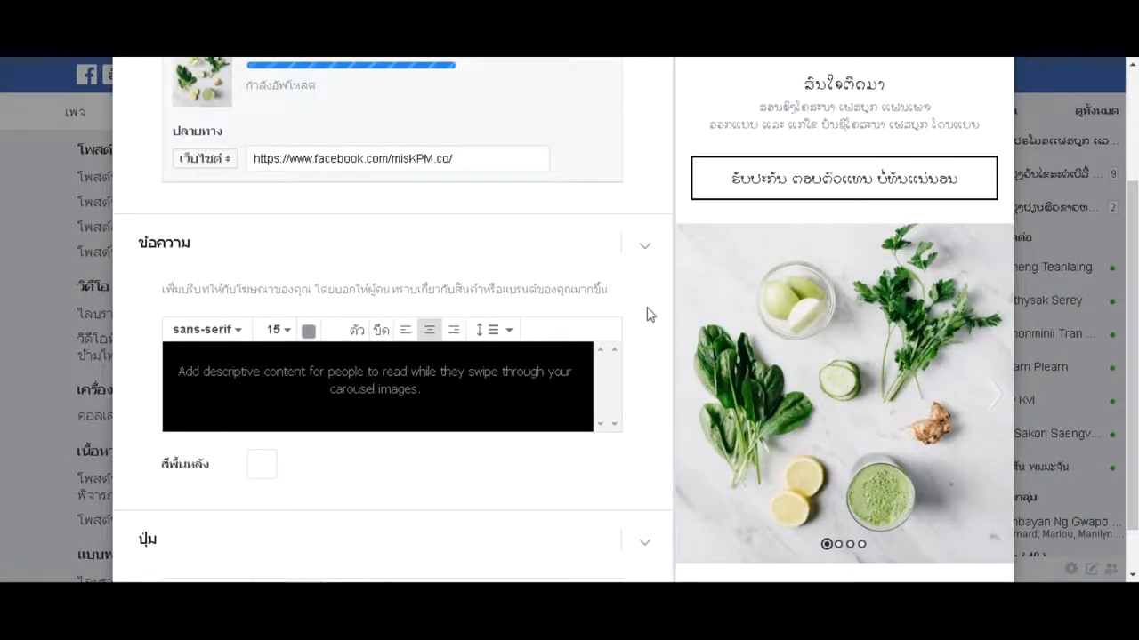
scroll(299, 337, "up", 4)
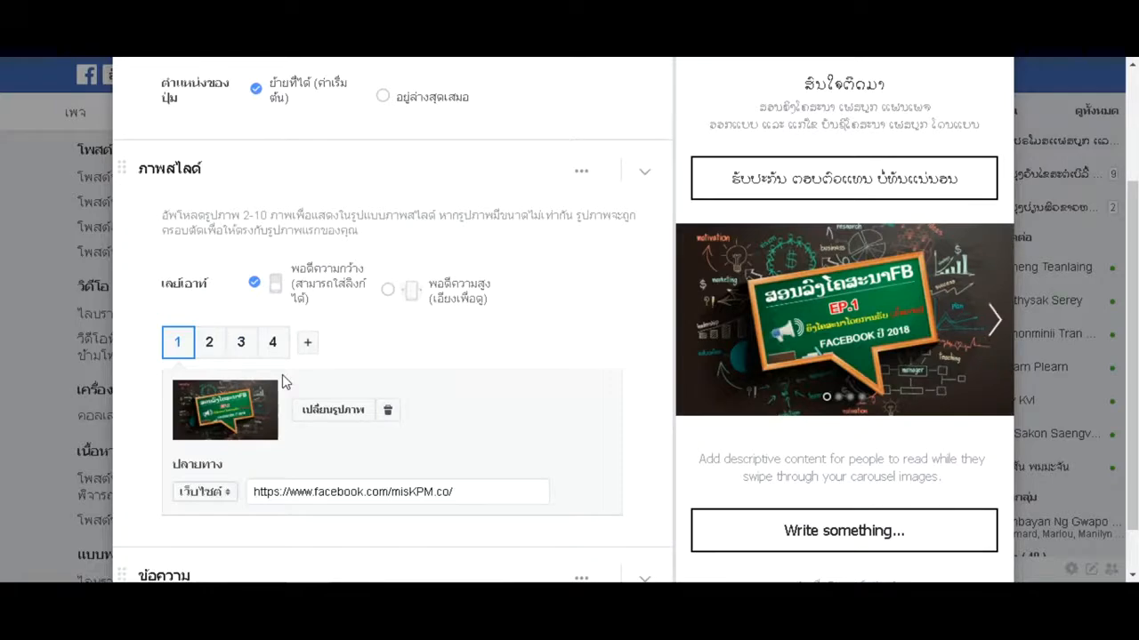
- Replace the second carousel image with the file cover2.png
left_click(210, 342)
left_click(318, 409)
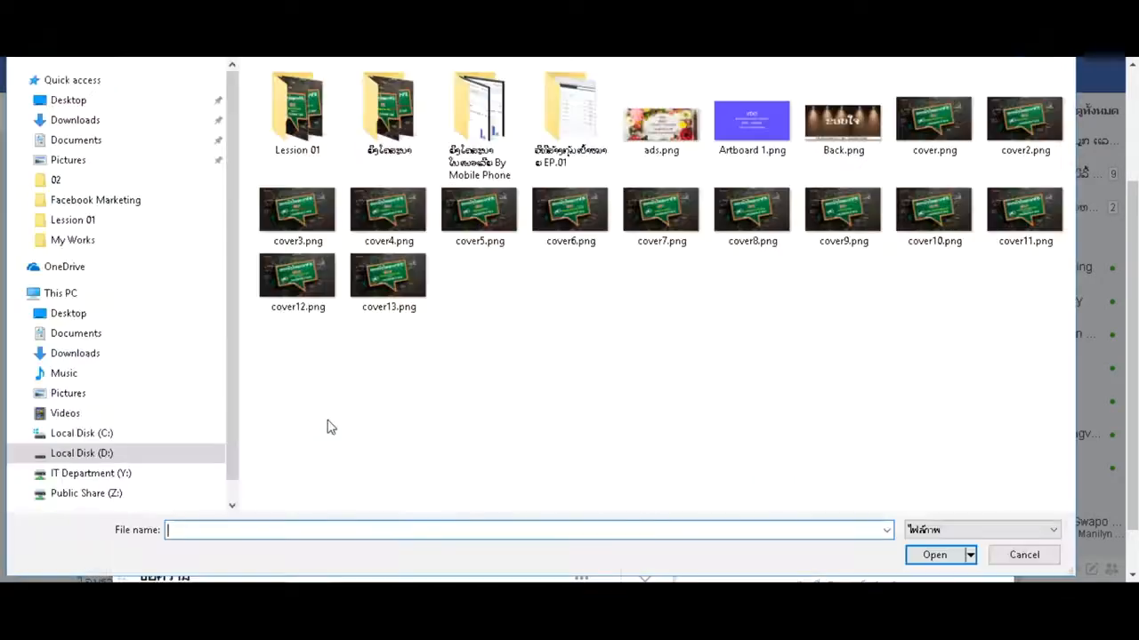
double_click(1024, 125)
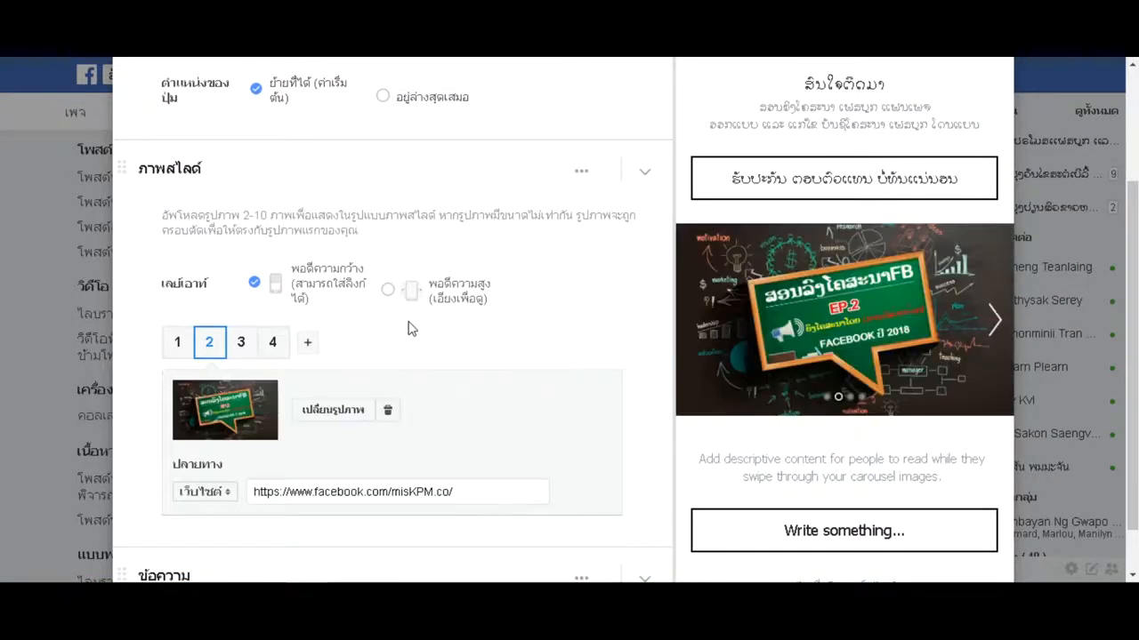
- Replace the third carousel image with the file cover3.png
left_click(240, 342)
left_click(301, 411)
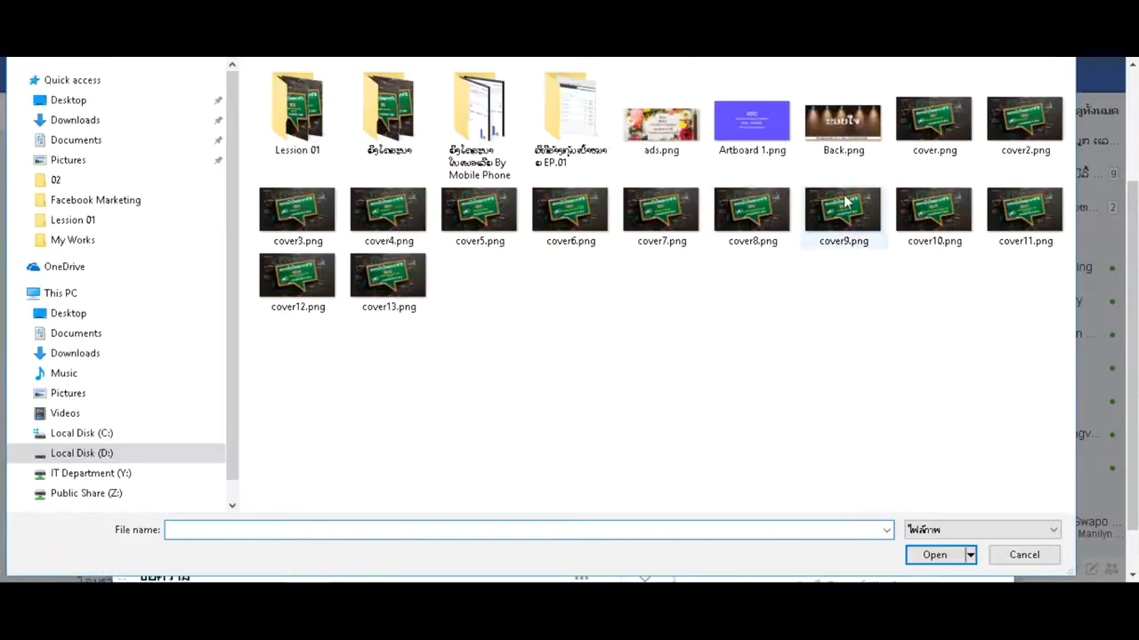
double_click(295, 214)
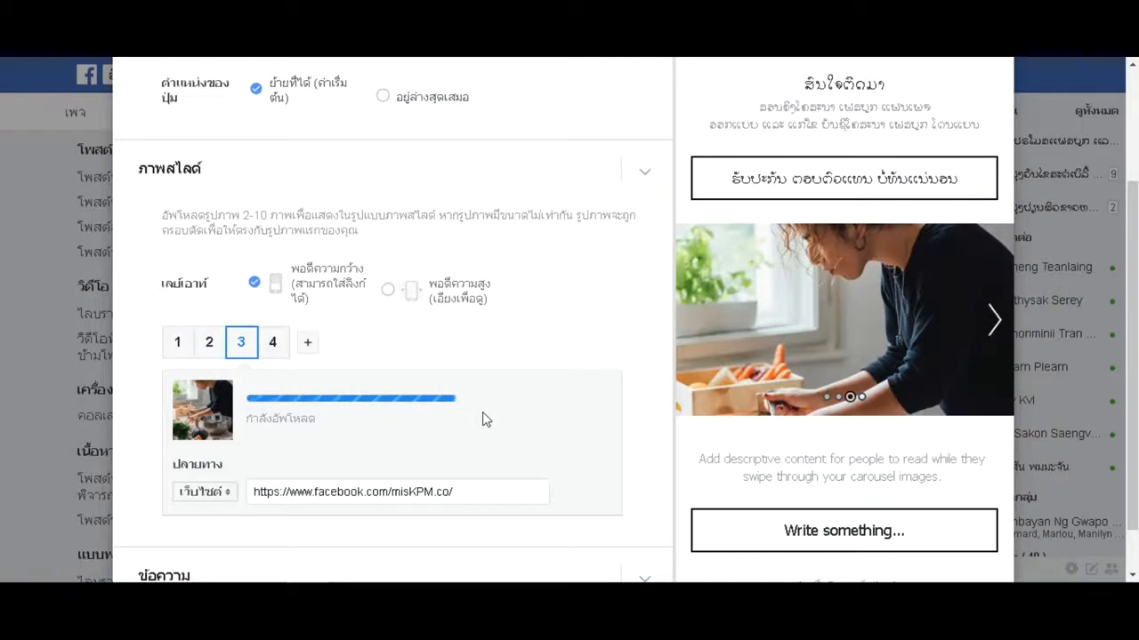
scroll(732, 361, "down", 1)
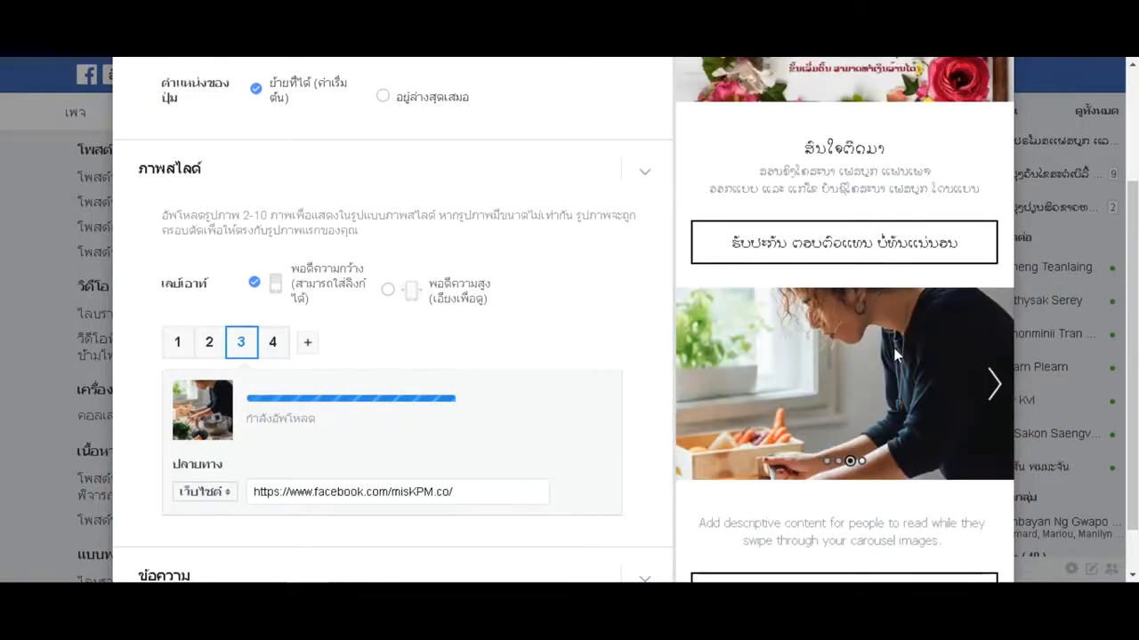
- Replace the fourth carousel image with the file cover4.png
left_click(273, 342)
left_click(298, 410)
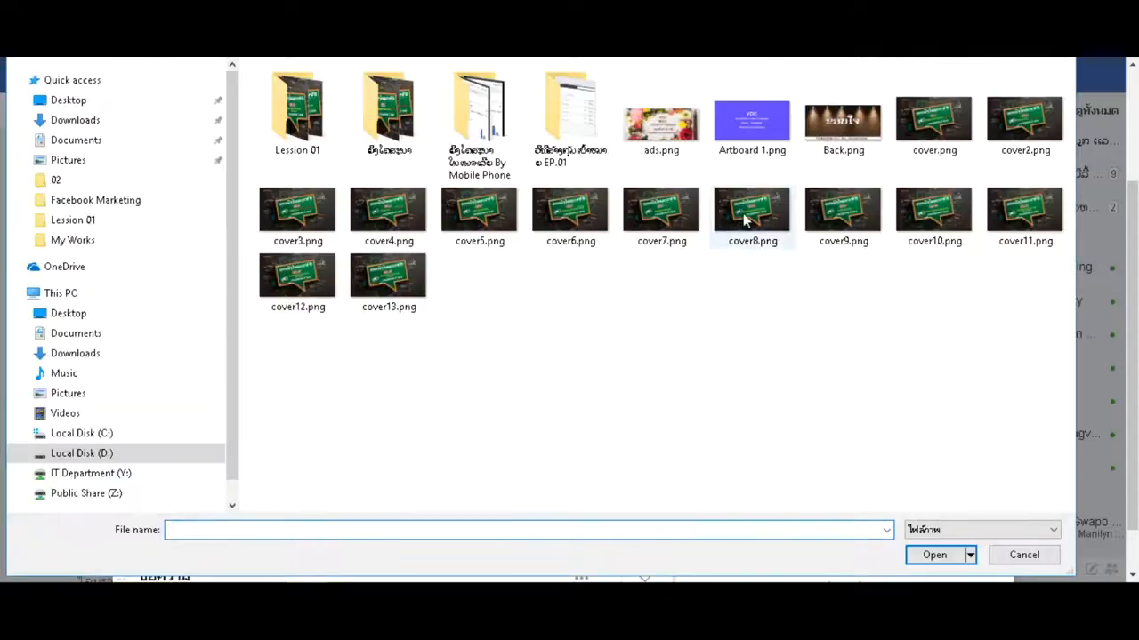
double_click(389, 213)
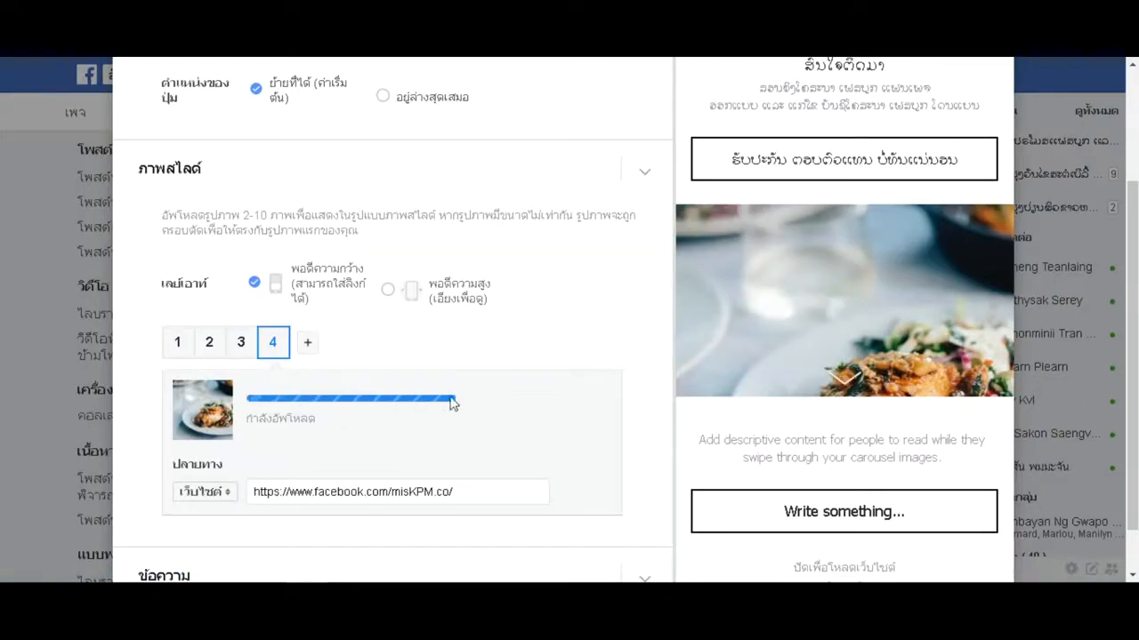
scroll(803, 376, "down", 1)
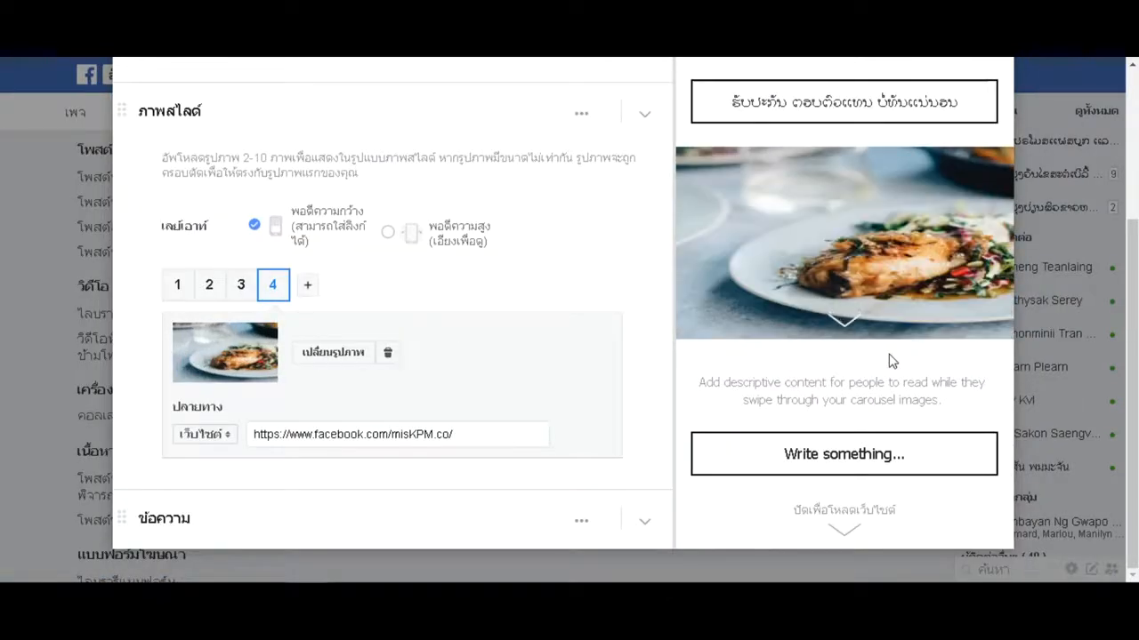
- Add a fifth slide to the carousel and upload the file cover5.png as its image
left_click(307, 284)
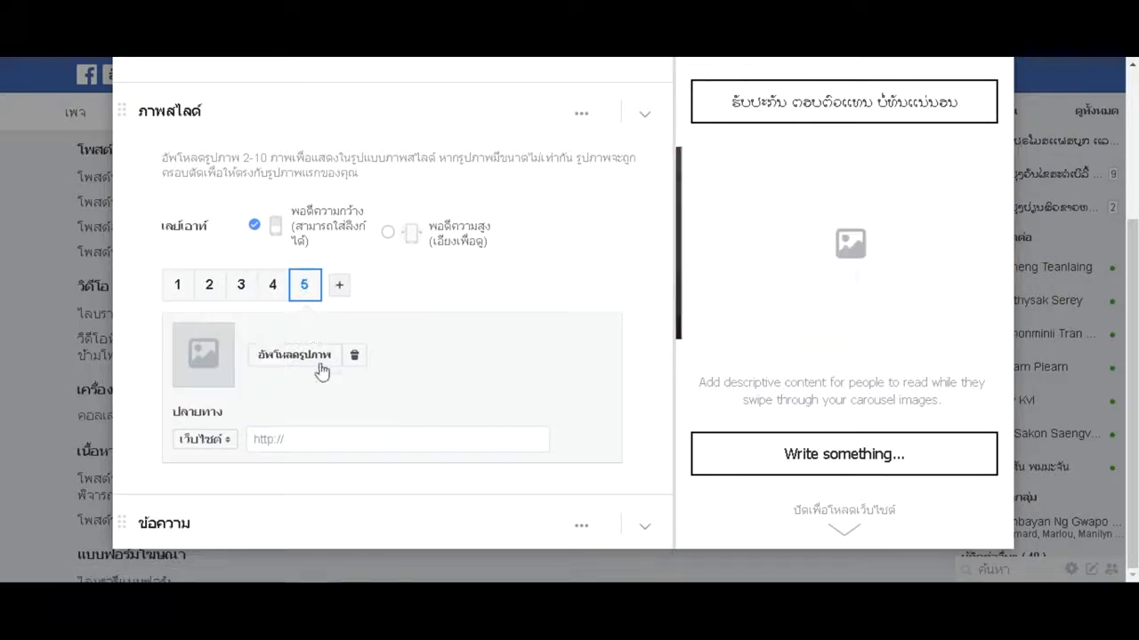
left_click(320, 358)
double_click(491, 219)
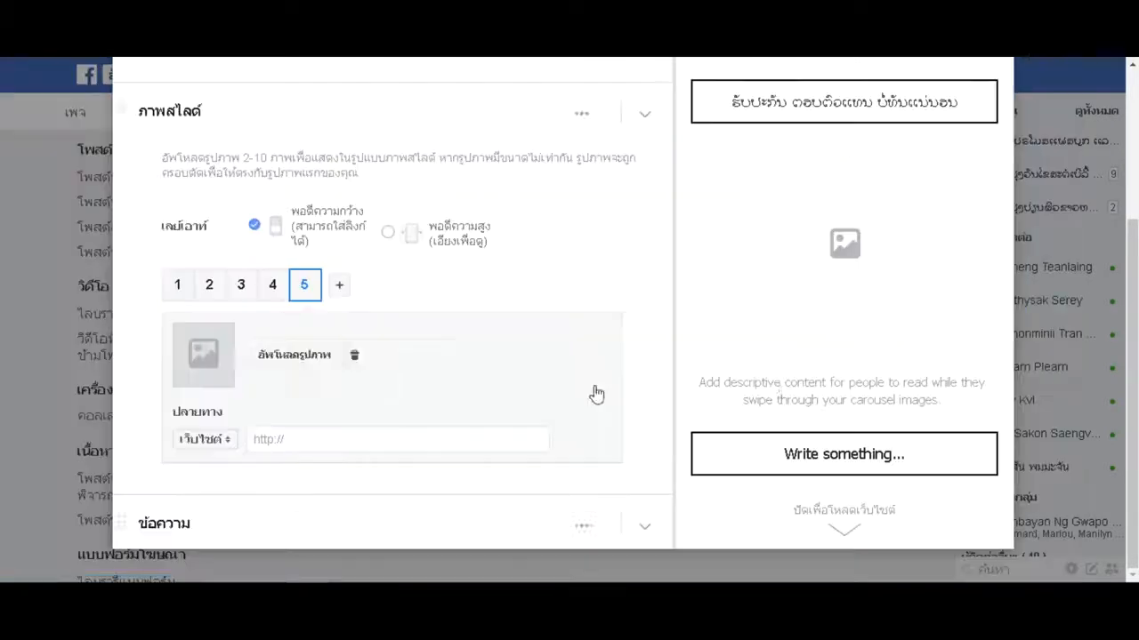
scroll(852, 413, "down", 2)
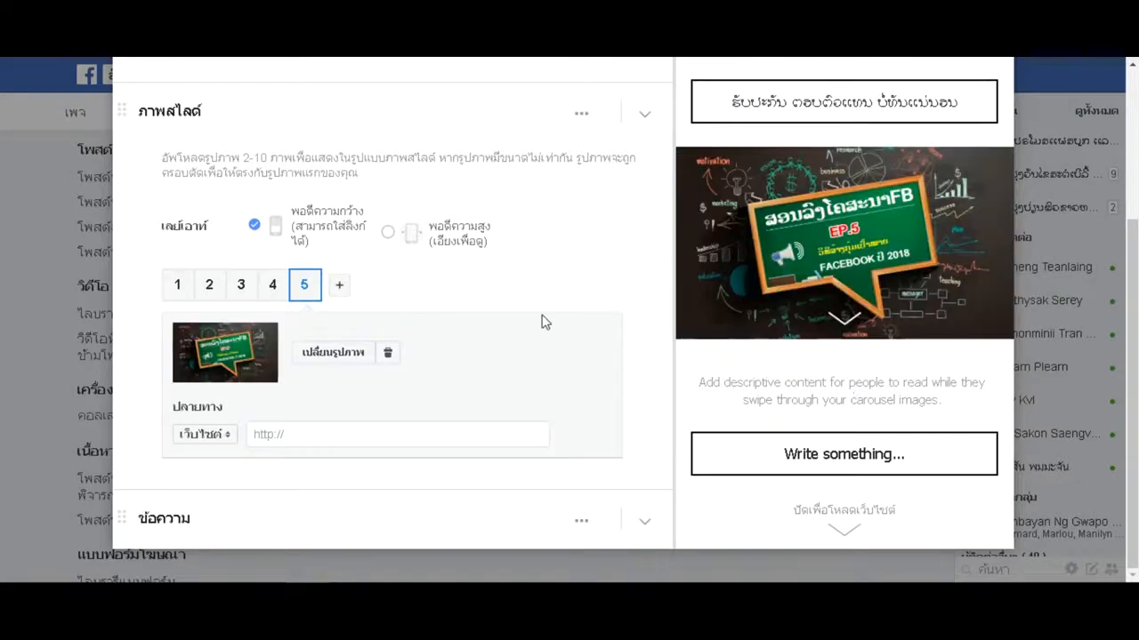
- Collapse the carousel section and replace the placeholder text below it with the line "ບໍ່ຢາກເວົ້າຫລາຍ ໃຫ້ລົງມືເອງ ຈຶ່ງຮູ້"
left_click(642, 114)
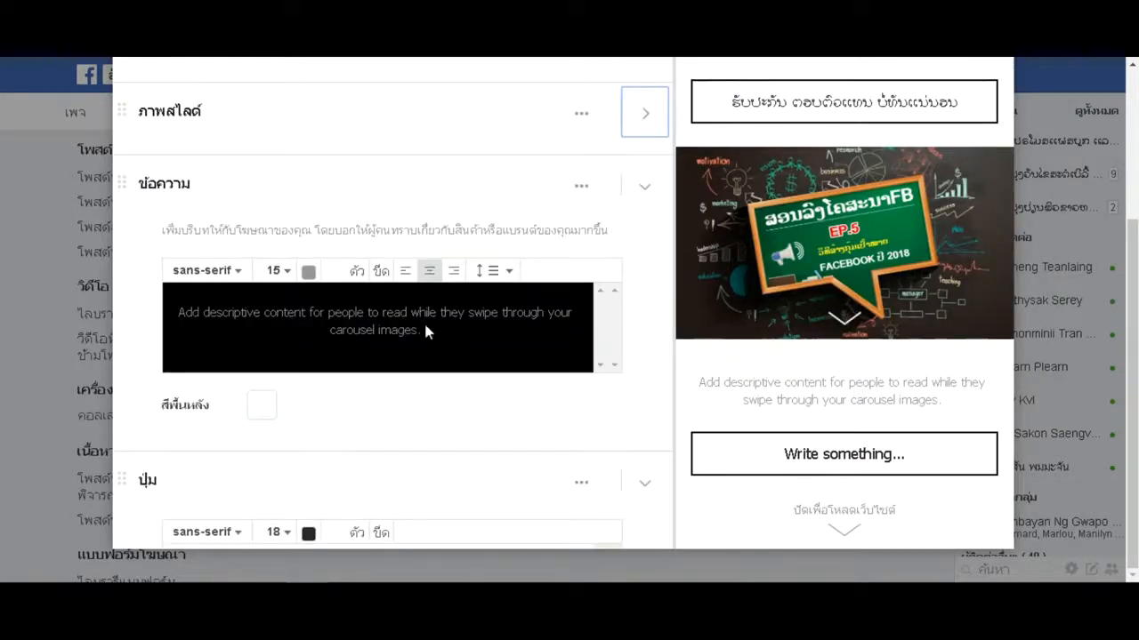
scroll(394, 326, "down", 1)
triple_click(370, 252)
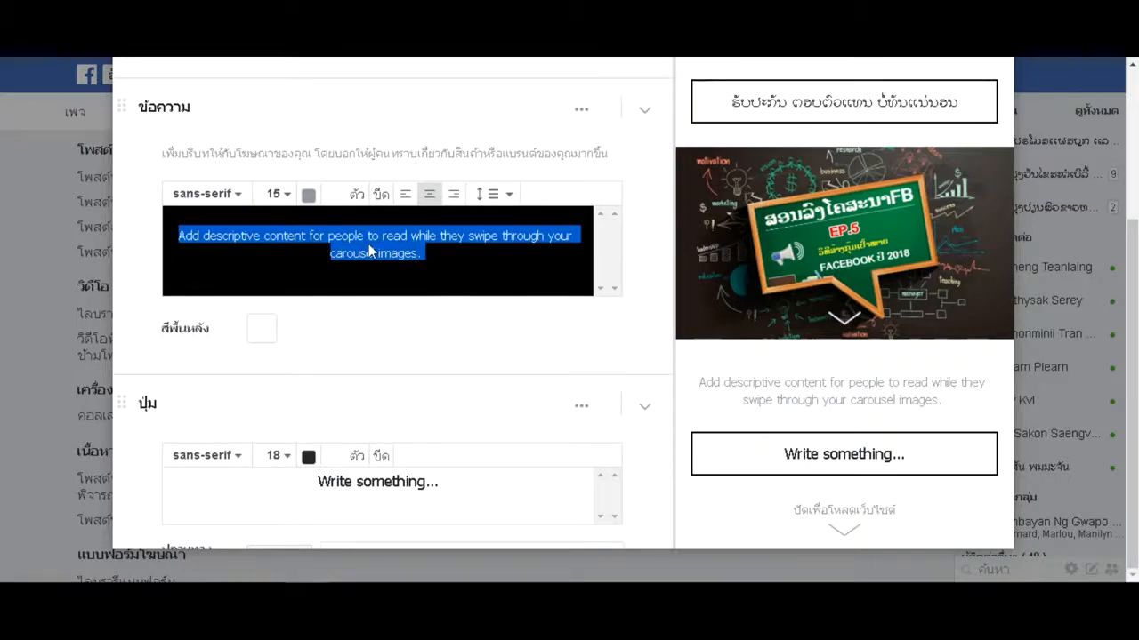
type("ບໍ່ຢາ")
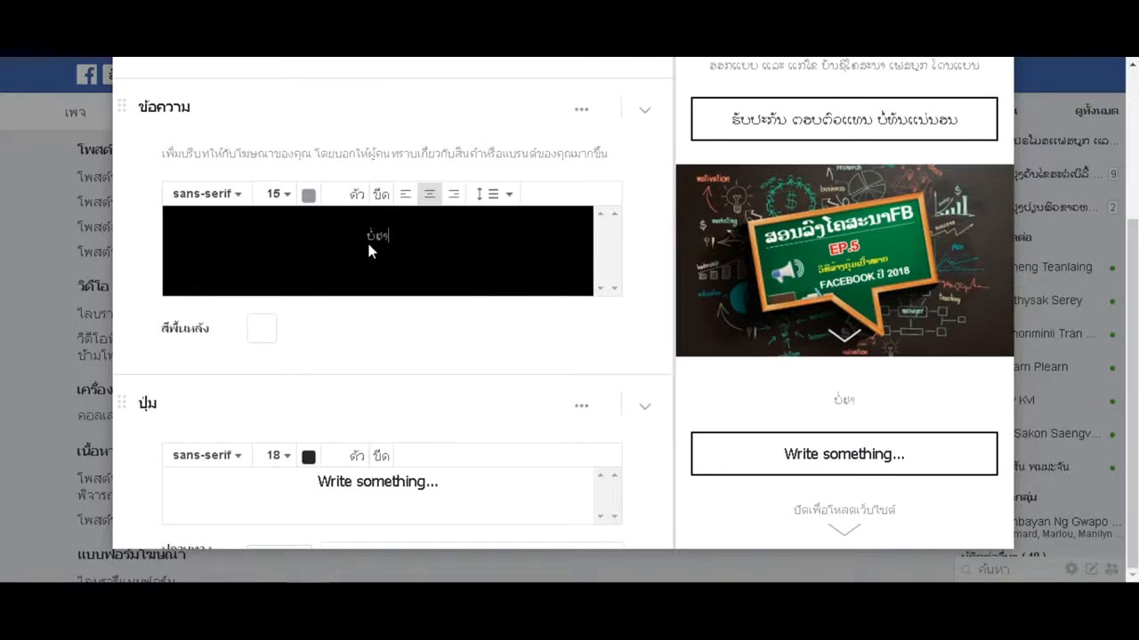
type("ກເວົ້າຫລາຍ ໃຫ")
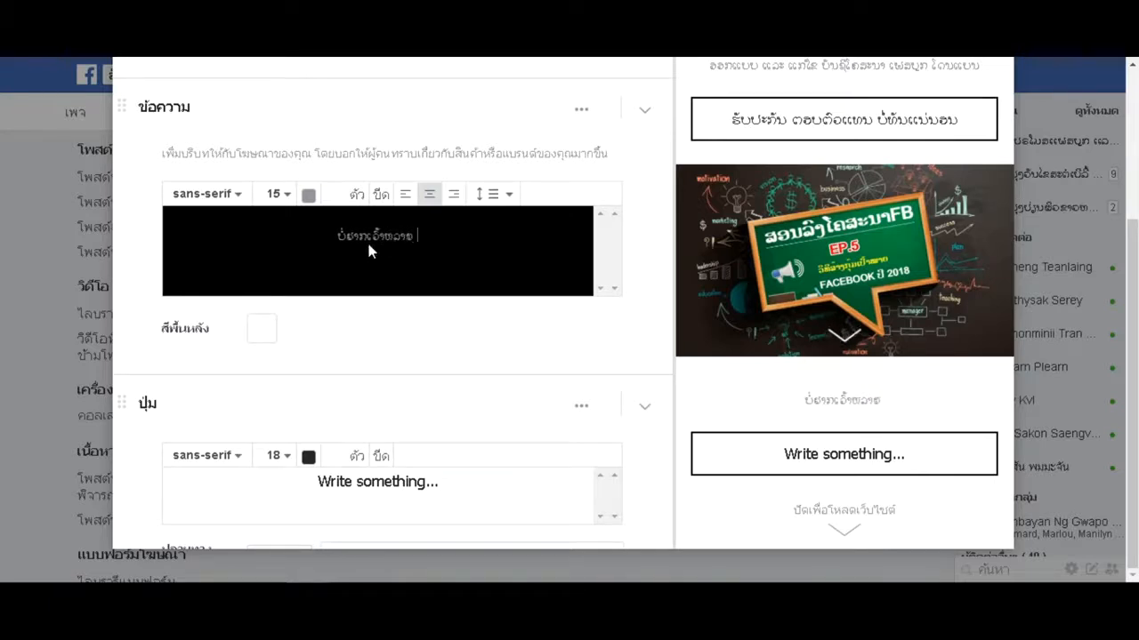
type("້ມີ")
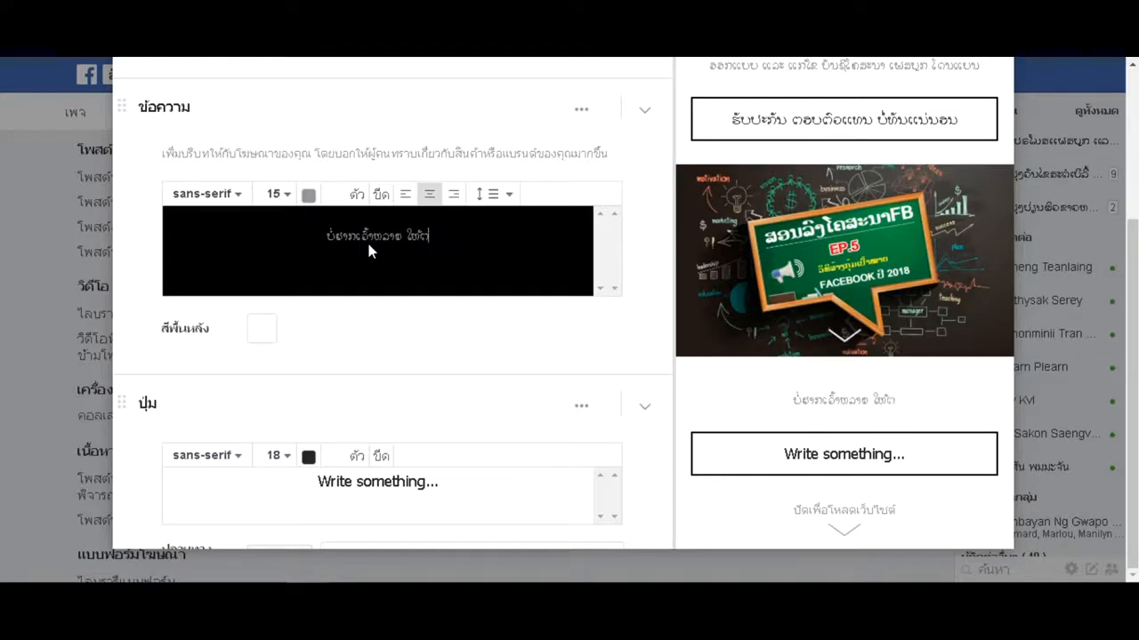
type("ງມື")
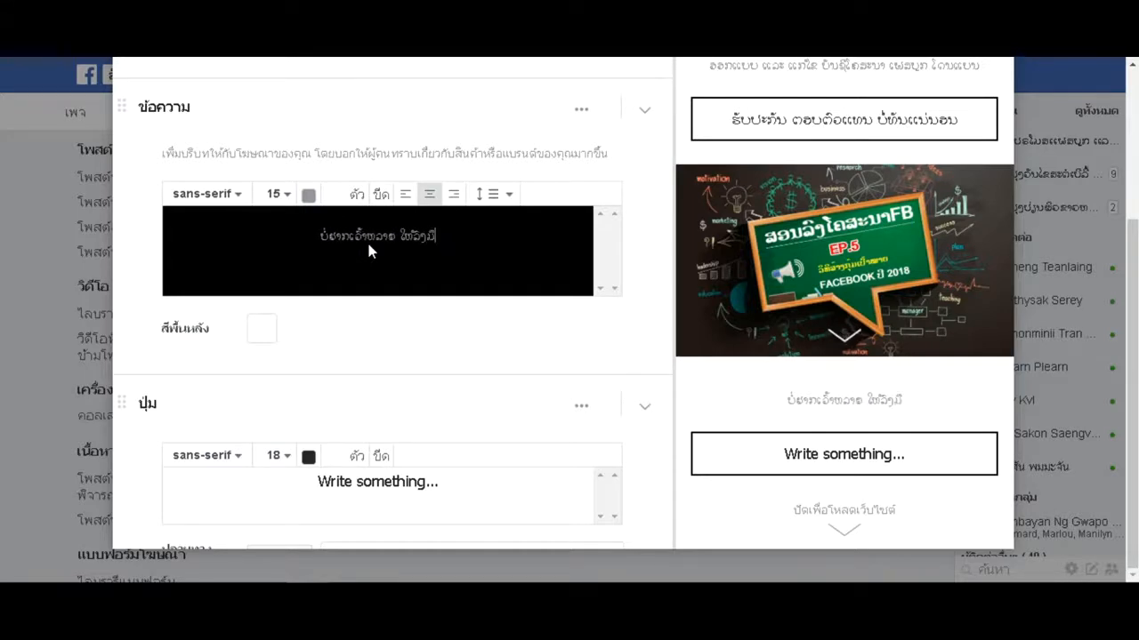
type("ເອງ")
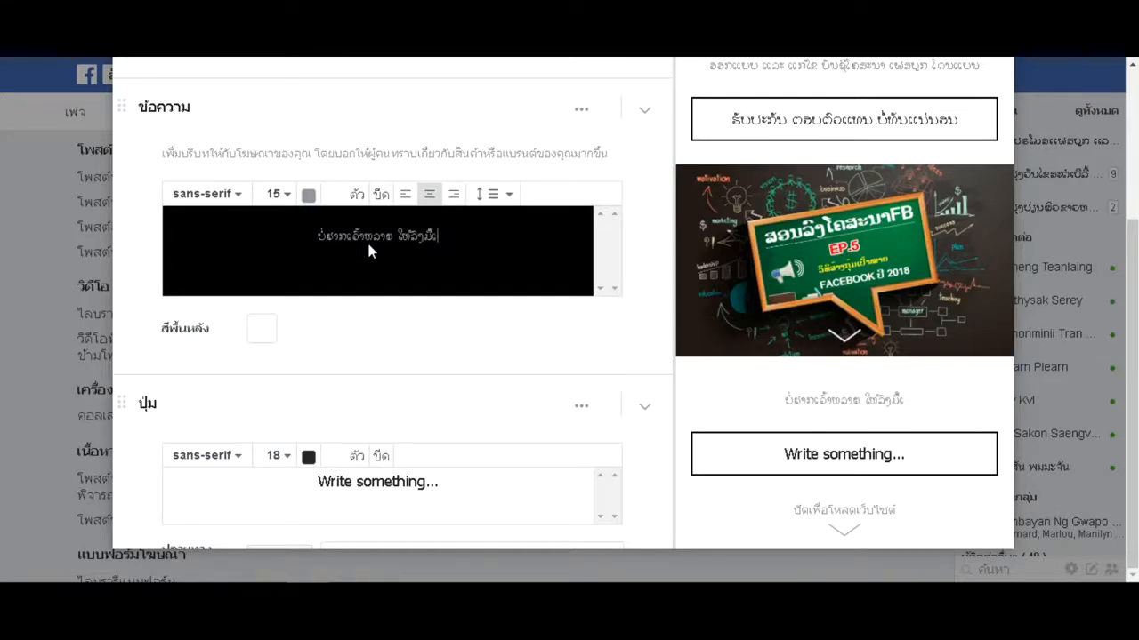
type(" ຈຶ່ງ")
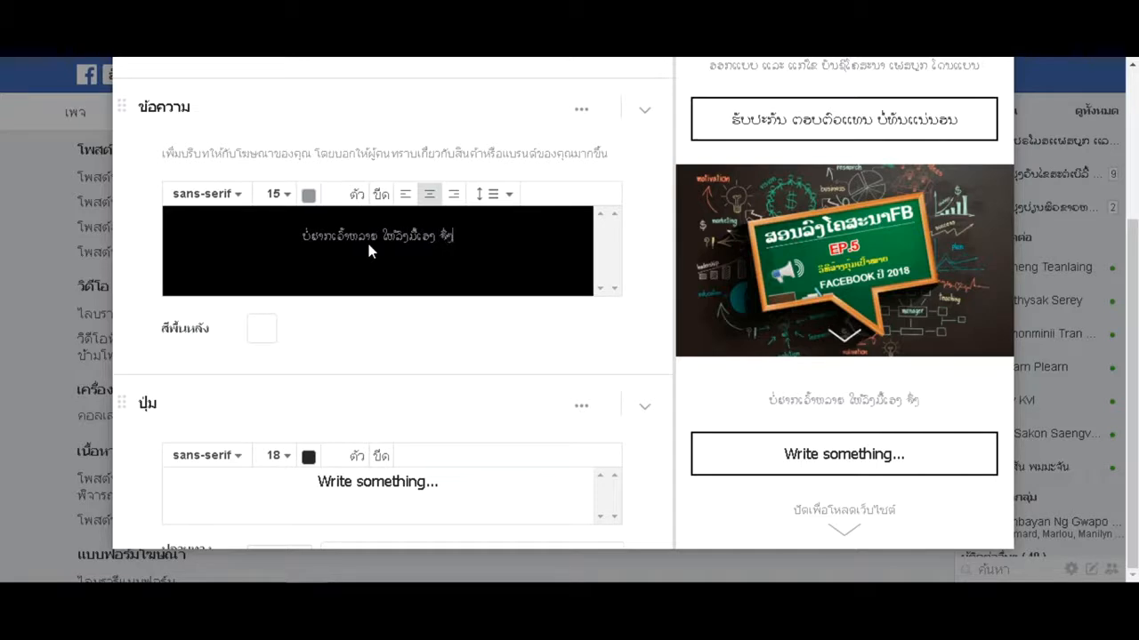
type("ຂ")
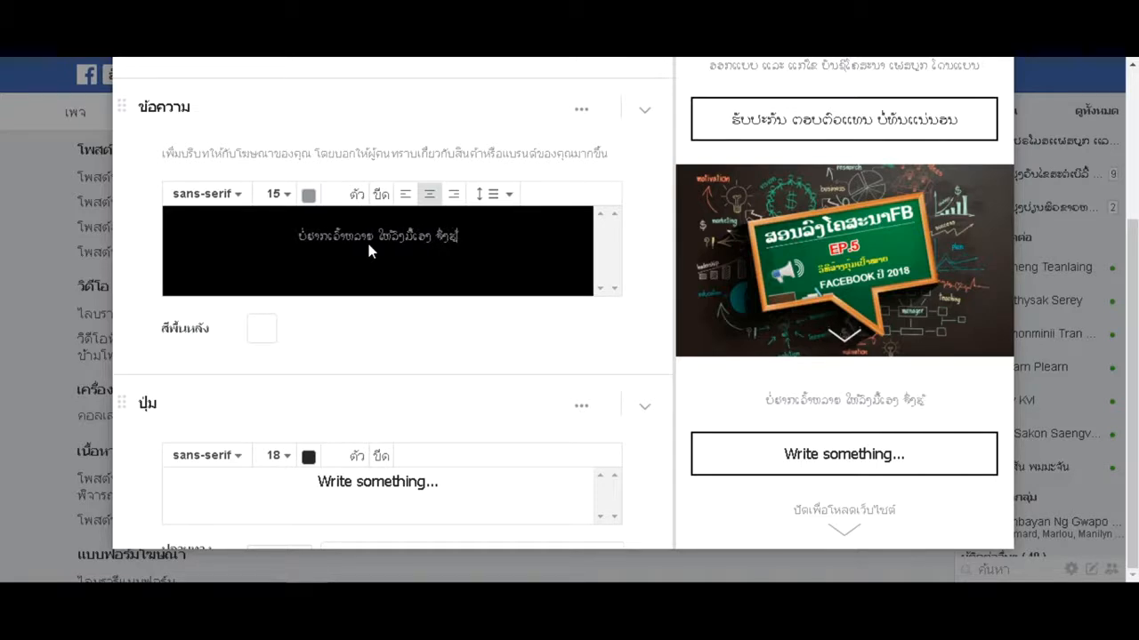
- Add the second line "ສອນອອນລາຍລະບົບໃຫມ່ໃນການລົງໂຄສະນາເຟສບຸກ" to the text below the carousel
key("Return")
type("ລ")
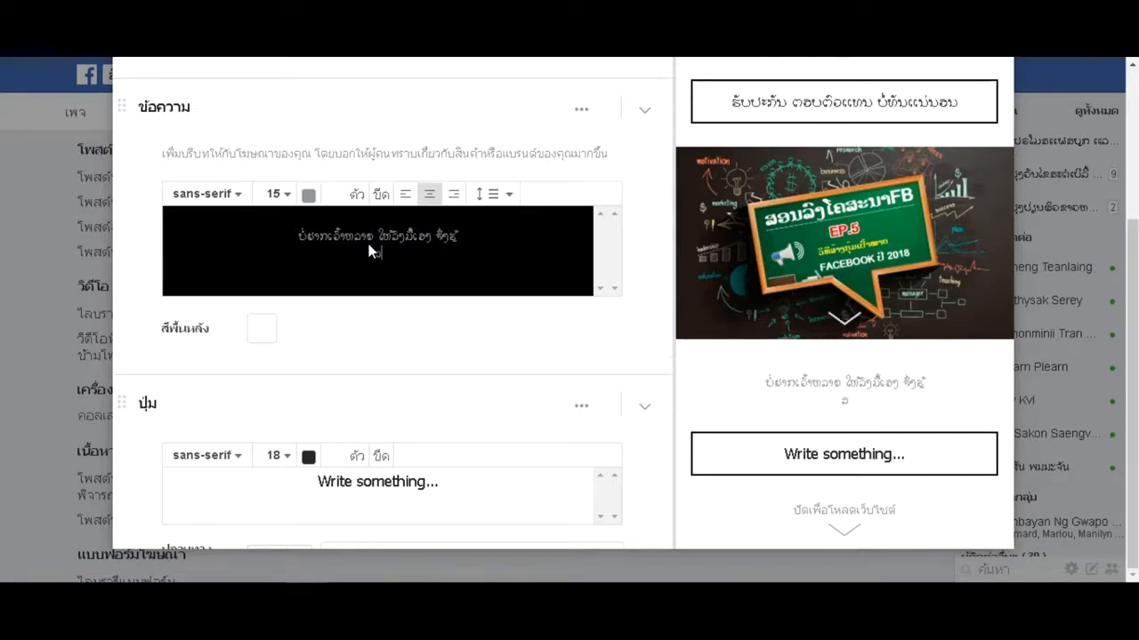
type("ອບລອບວາຍລະບົບ")
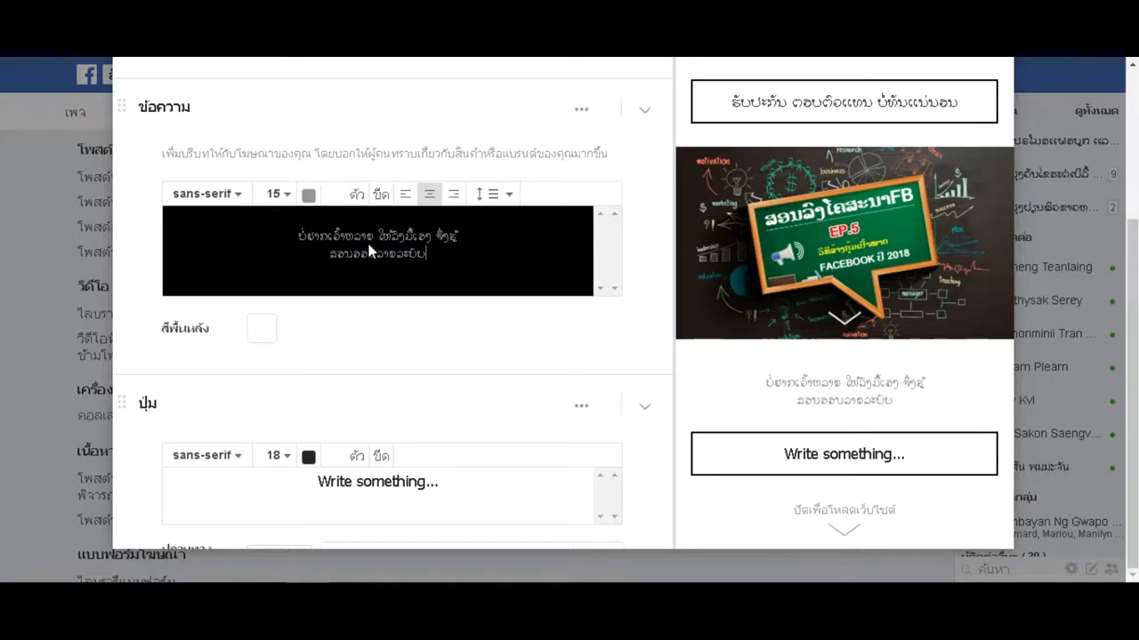
type("ໃໝ່ໃນ")
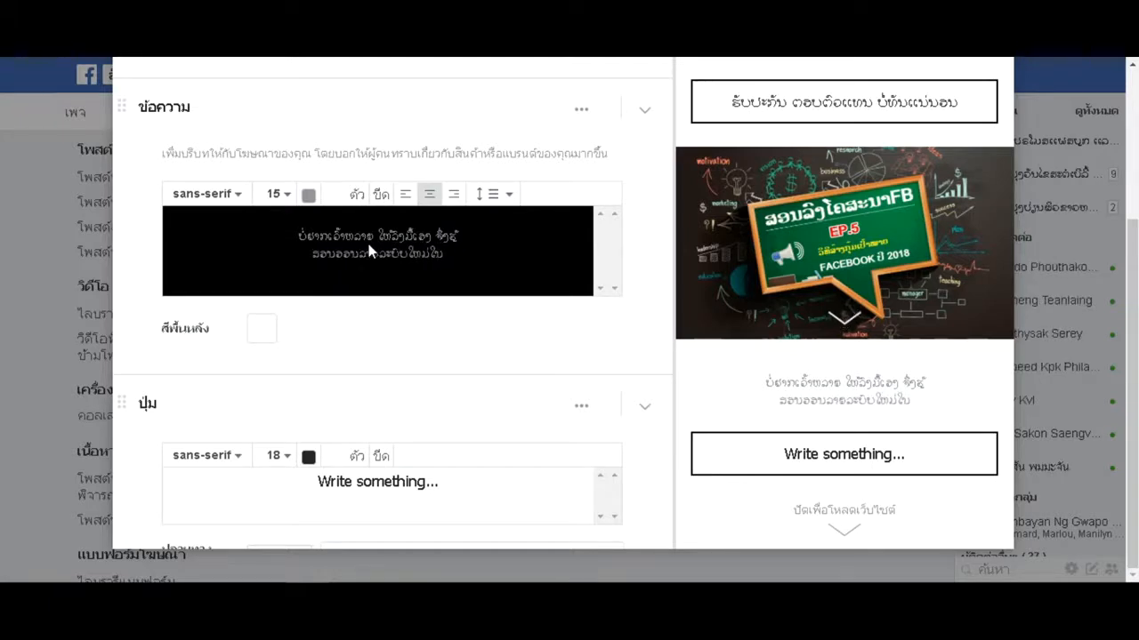
type("ການສ້າງໂຄສະນາ")
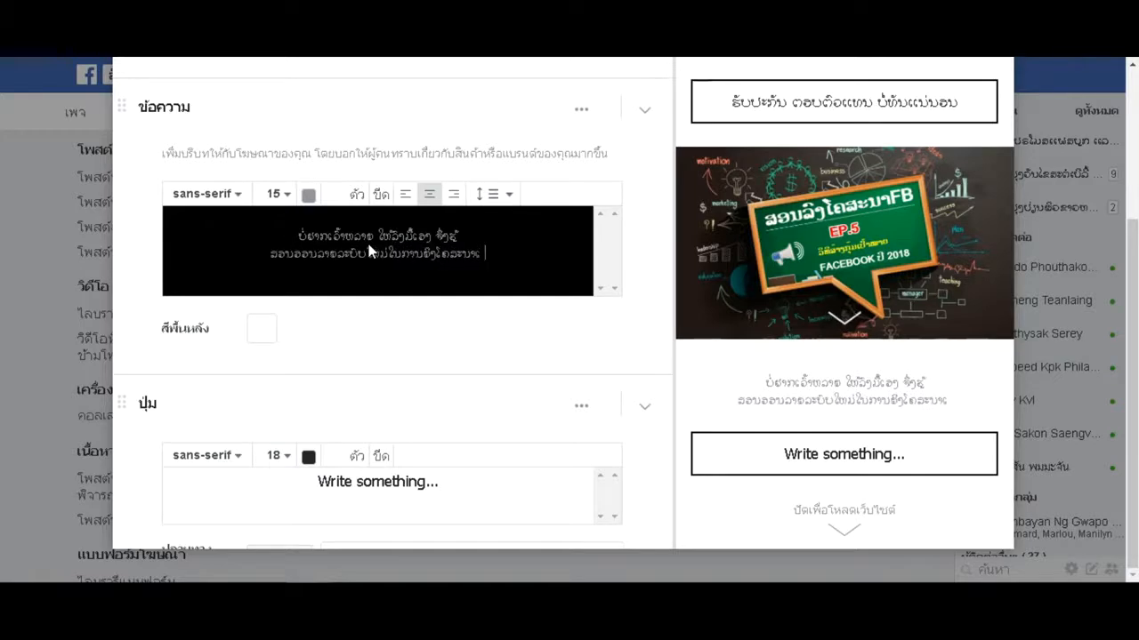
type("ເພສບຸກ")
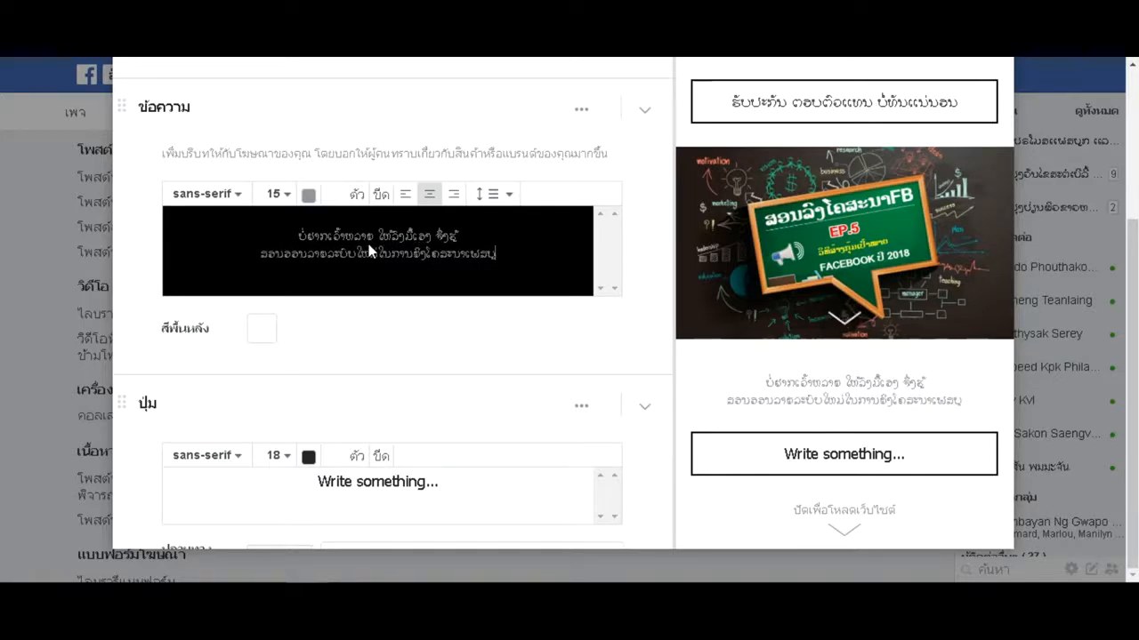
- Add the third line "ທີ່ຫລາຍໆ ບໍລິສັດດັງໆກຳລັງ ປະຕິບັດຢູ່ດຽວນີ້..." to the text below the carousel
key("Return")
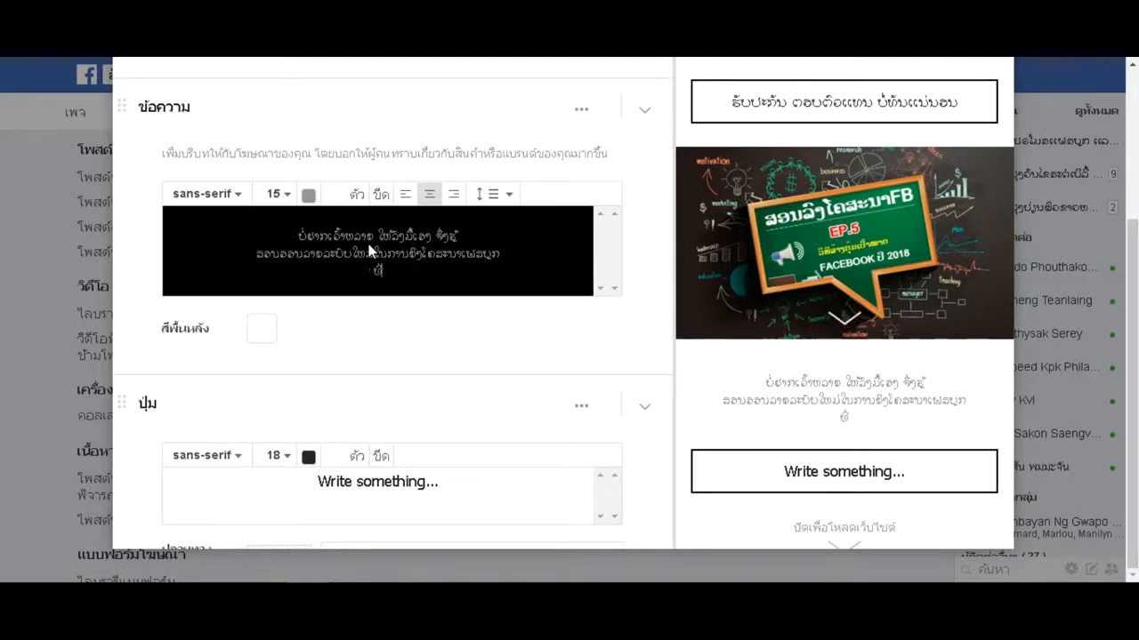
type("ທີ່ຫລາຍໆ ບໍລິການ")
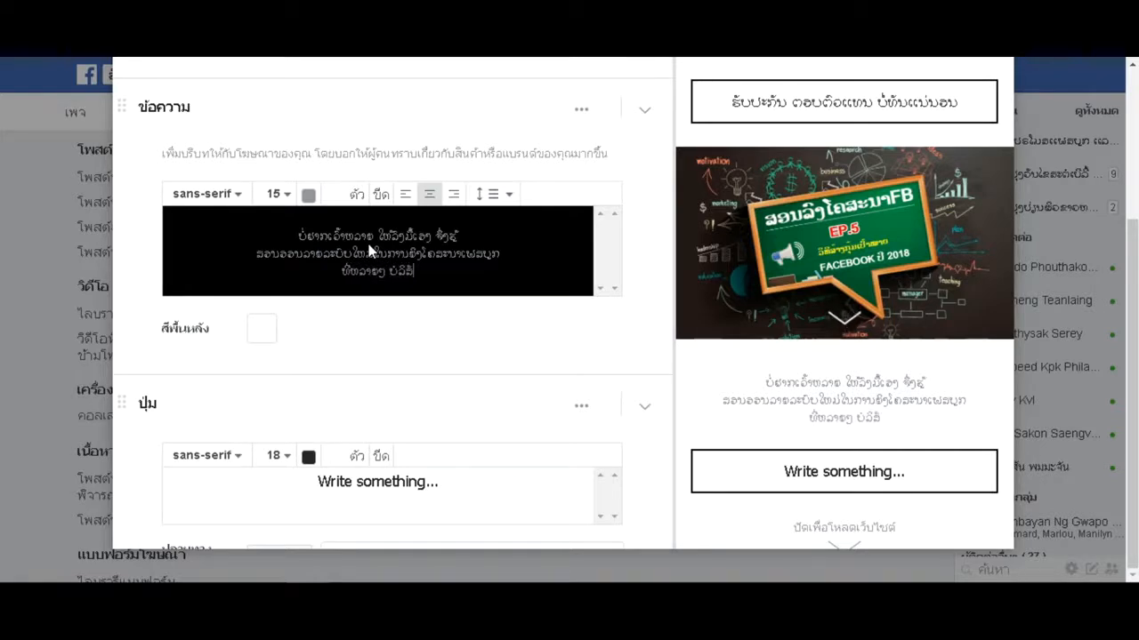
type("ໆ")
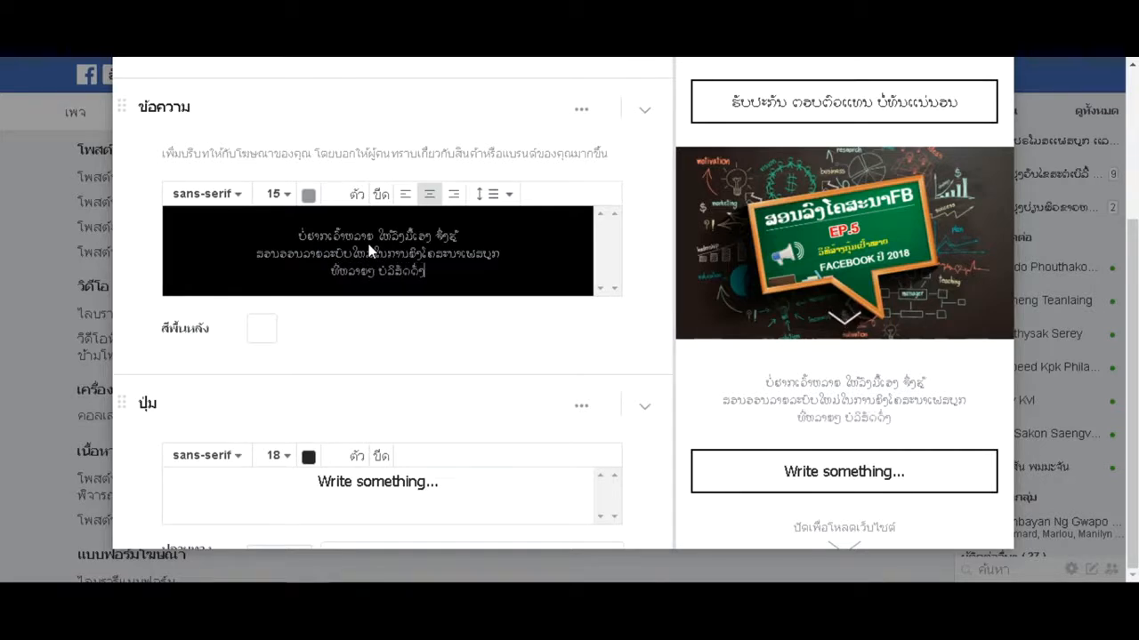
key("BackSpace")
type("ງໆກຳ")
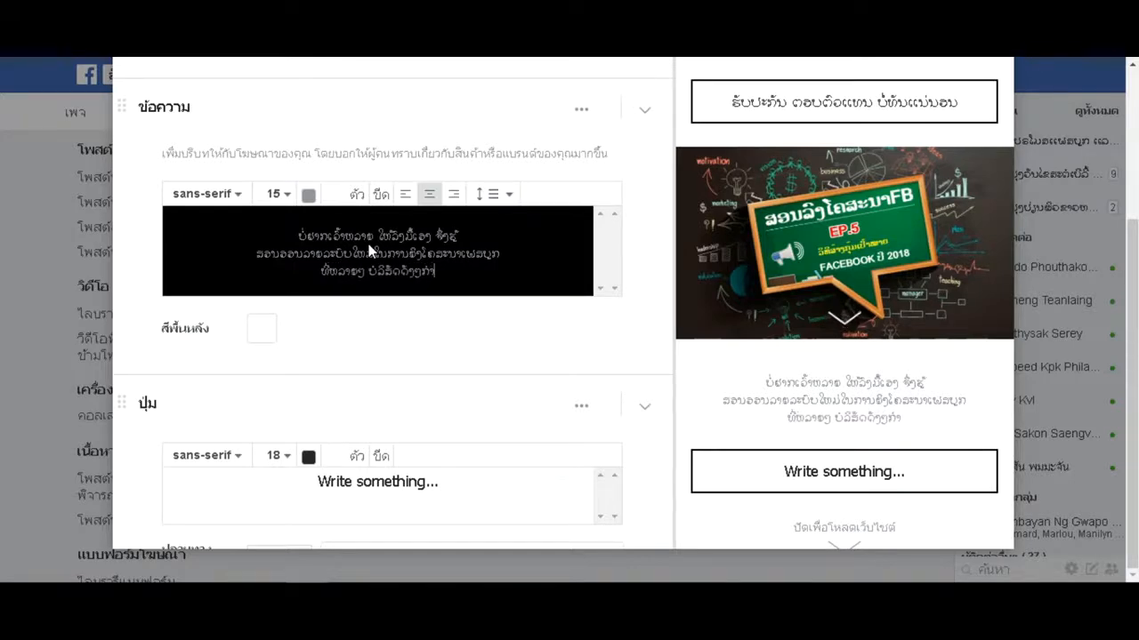
type("ລັງ ປະຕິບັດ")
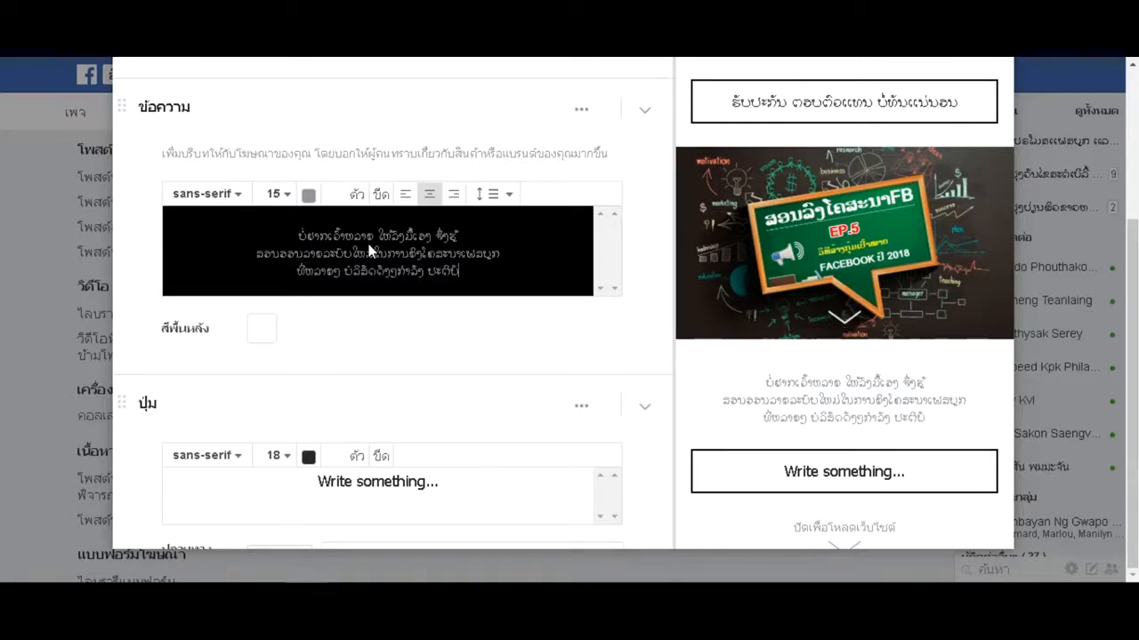
type("ຢູ່ດຽວນີ້...")
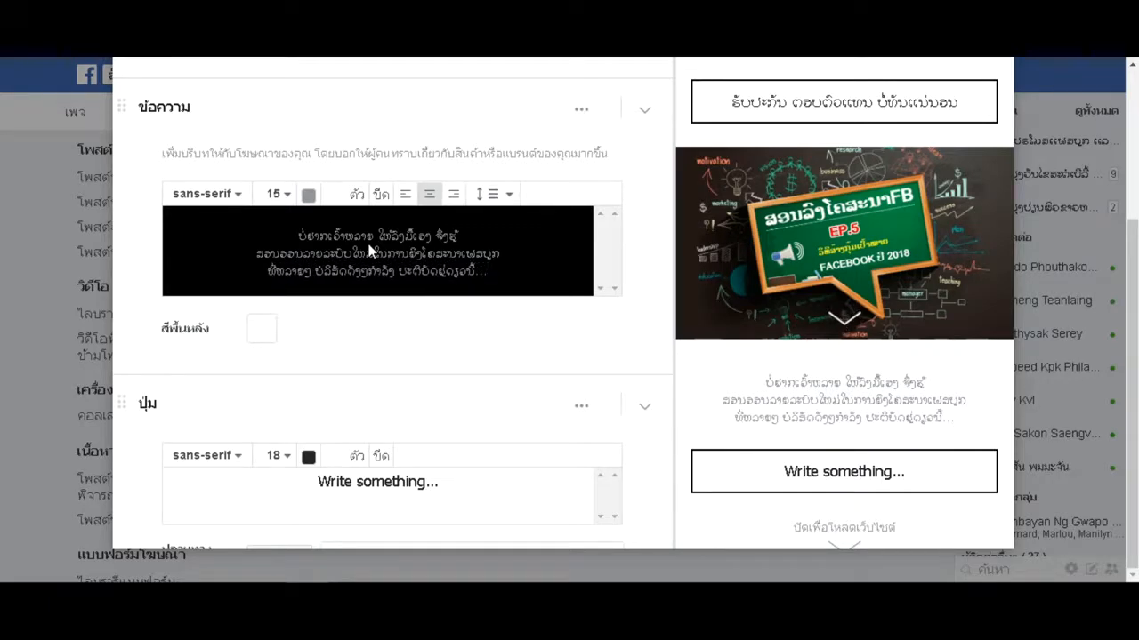
- Delete the second button component, labelled "Write something...", at the end of the canvas
scroll(370, 252, "down", 3)
scroll(569, 330, "up", 2)
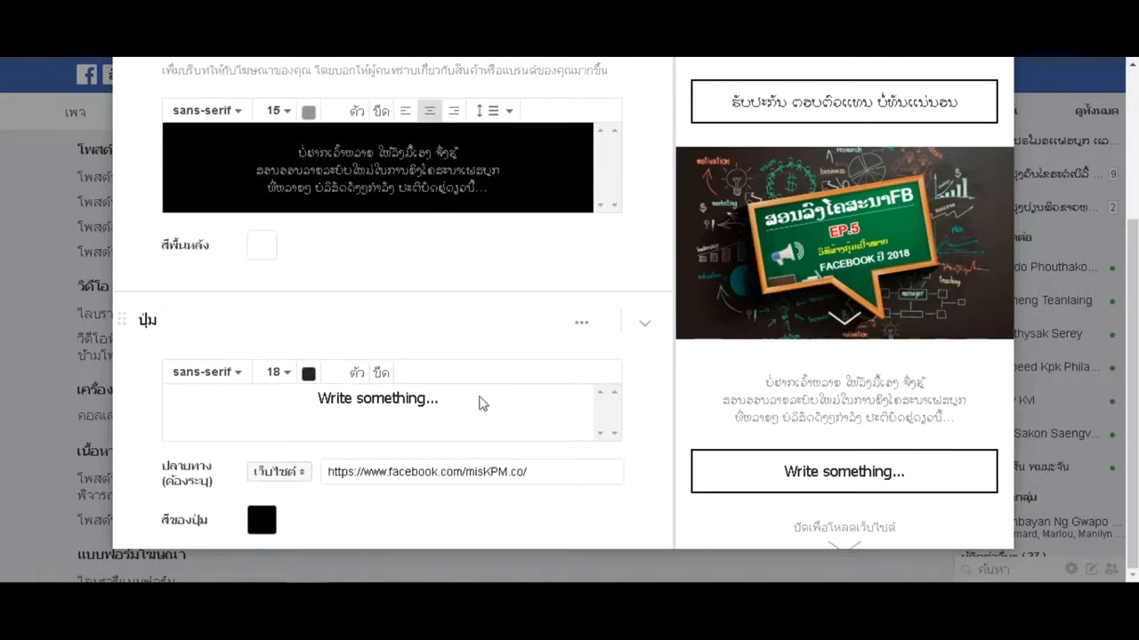
scroll(480, 401, "up", 1)
left_click(642, 405)
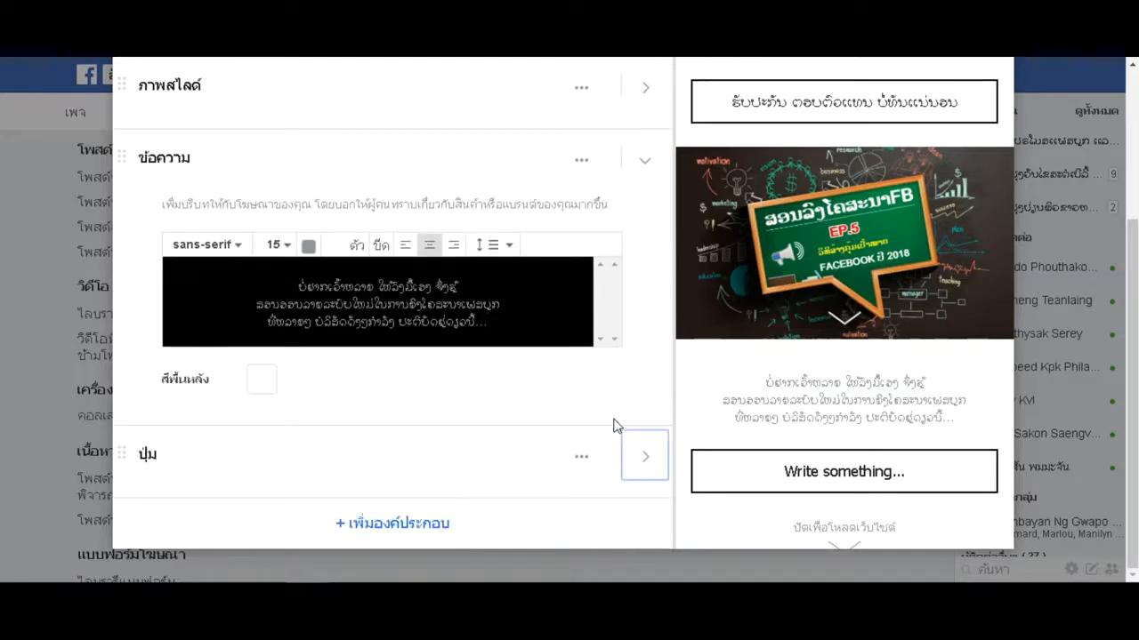
left_click(637, 444)
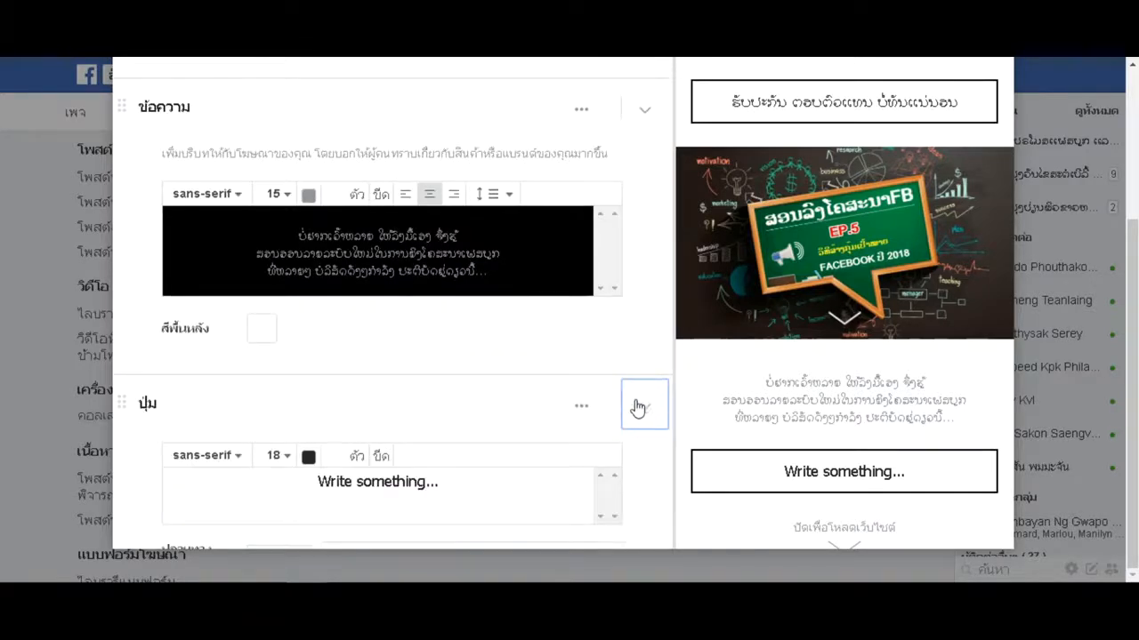
left_click(582, 422)
left_click(552, 445)
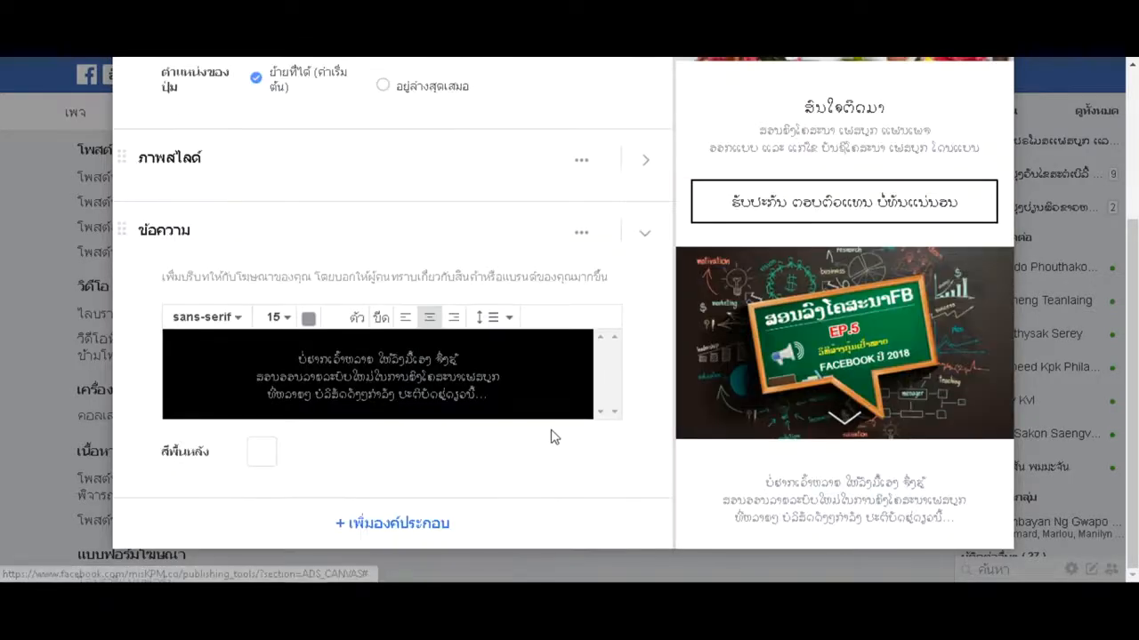
- Add a photo component after the text below the carousel
left_click(391, 523)
left_click(671, 171)
left_click(732, 523)
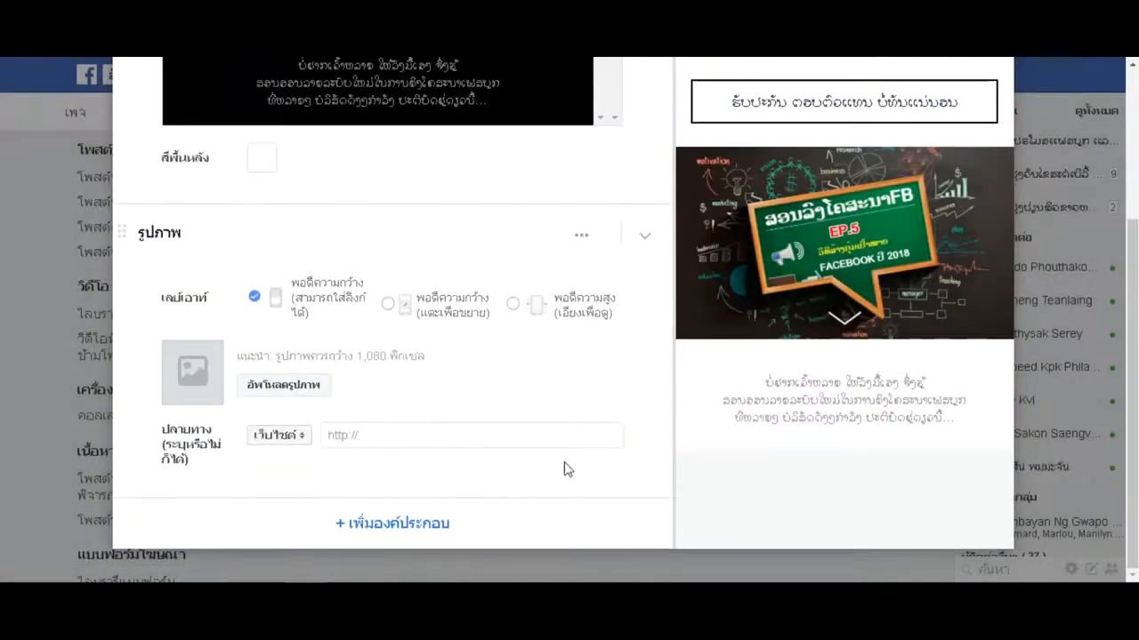
- Upload LINE@.png from the Ads Promotion folder as the image of the new photo component
left_click(267, 389)
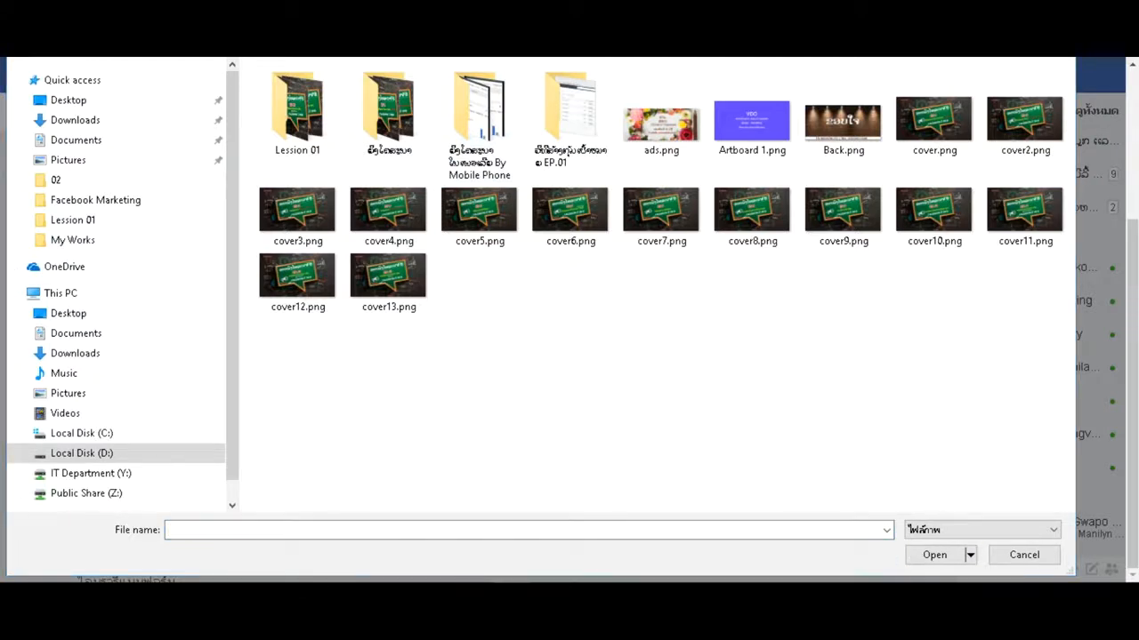
left_click(87, 18)
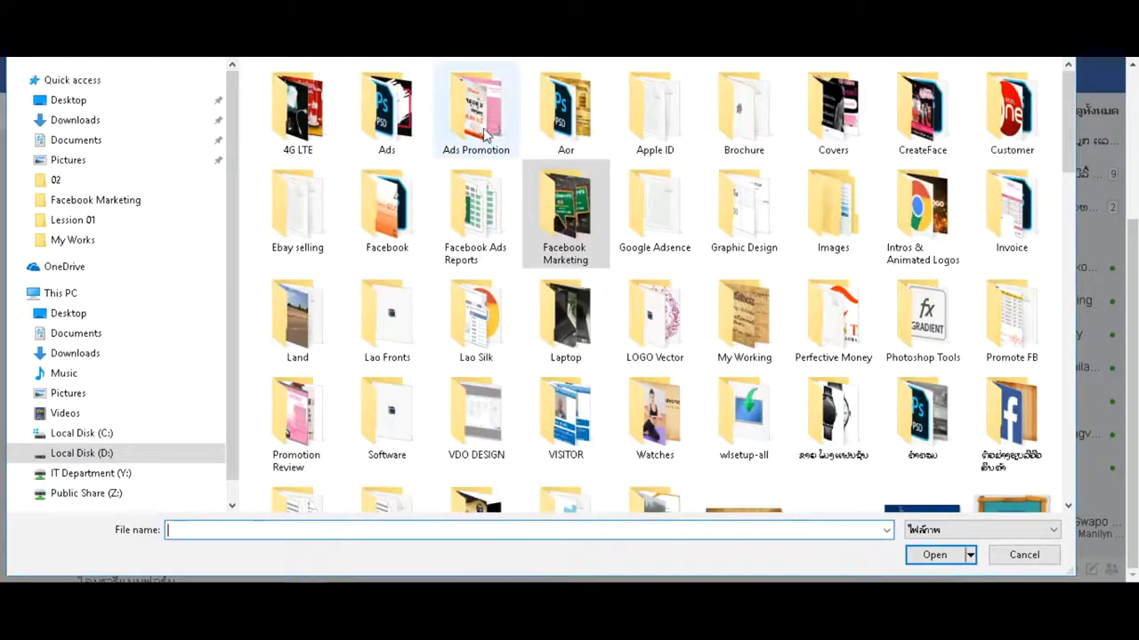
double_click(458, 131)
scroll(801, 476, "down", 3)
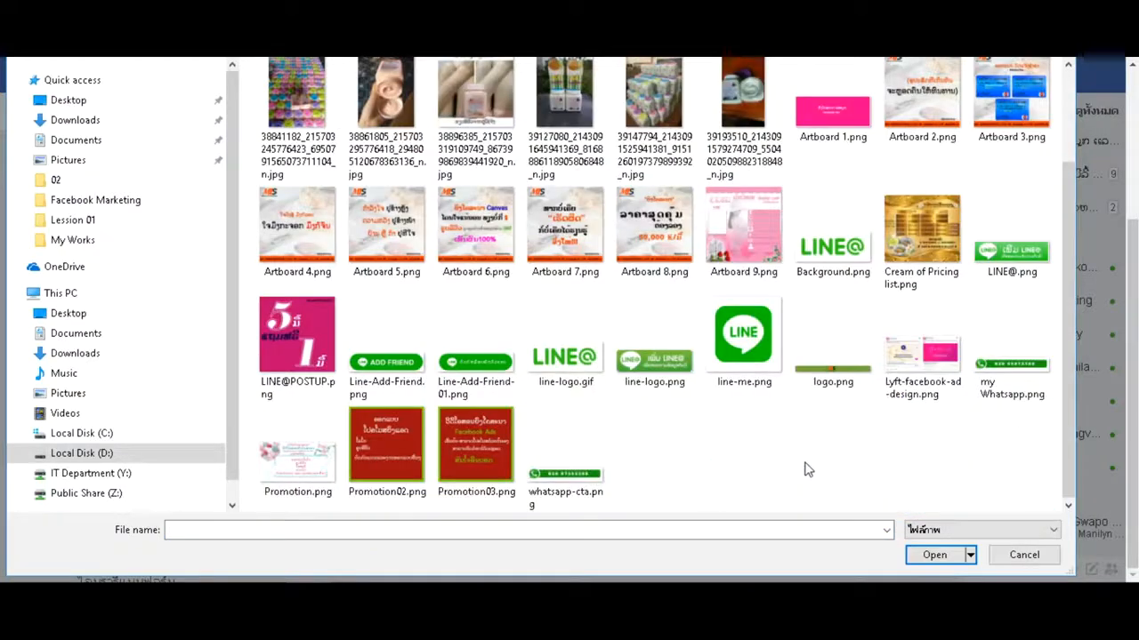
left_click(986, 269)
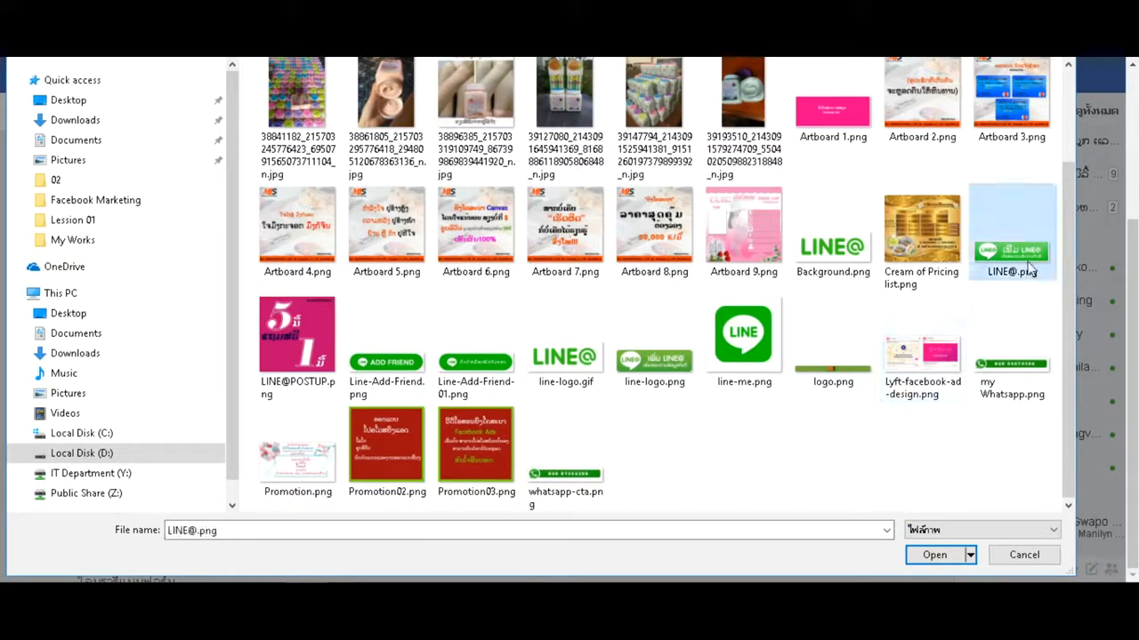
double_click(1019, 254)
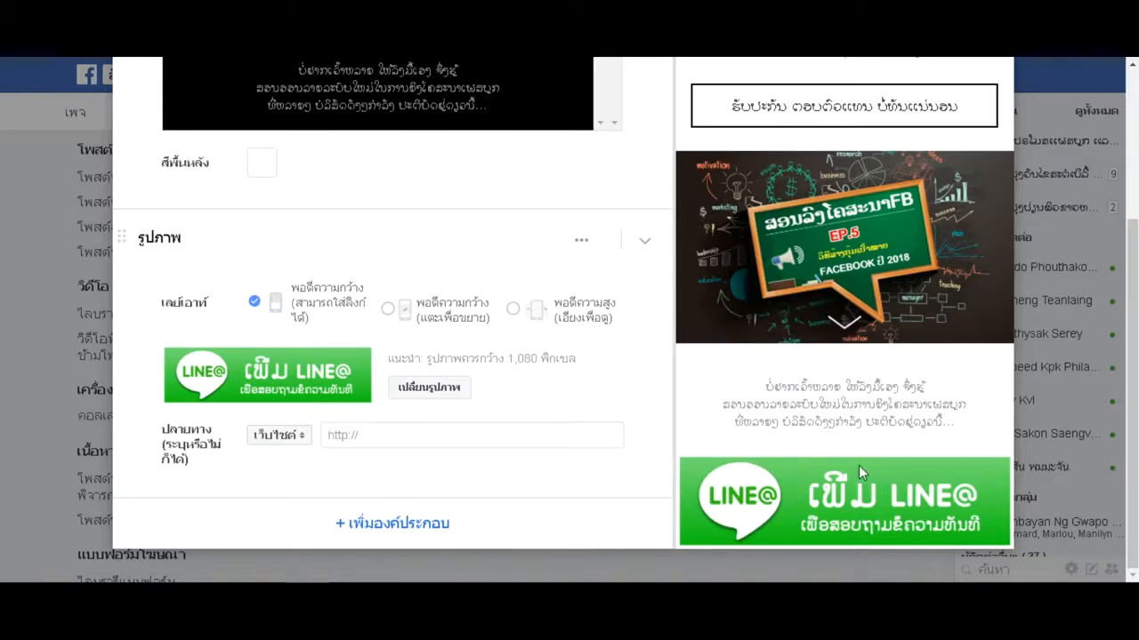
- Save the canvas as a draft and close the Canvas builder
scroll(610, 369, "up", 10)
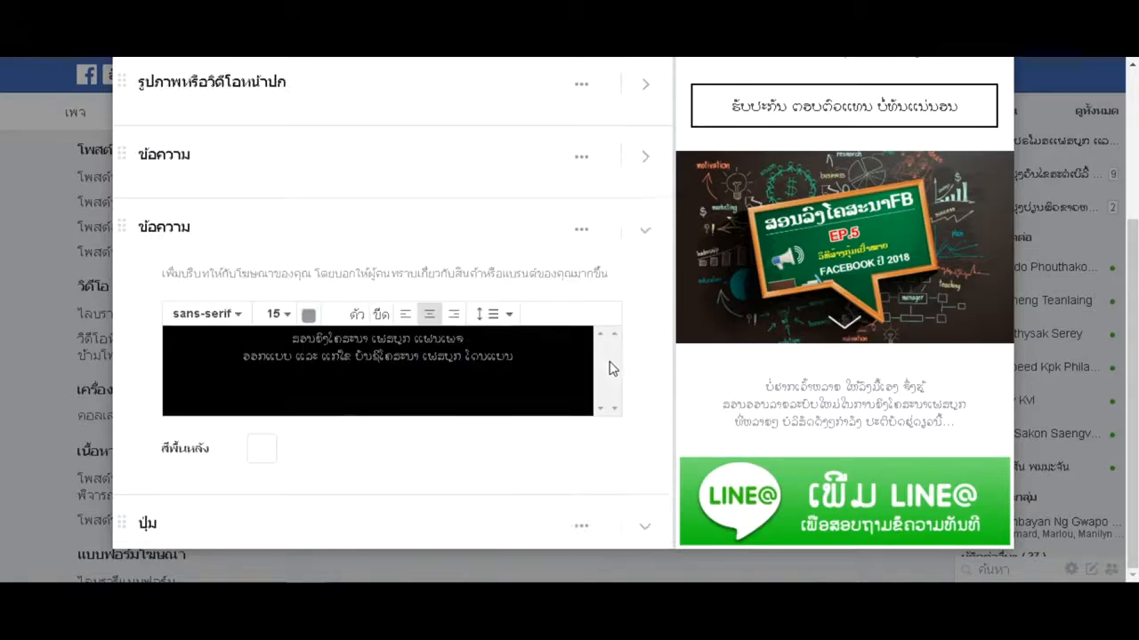
scroll(611, 368, "down", 2)
scroll(966, 274, "up", 4)
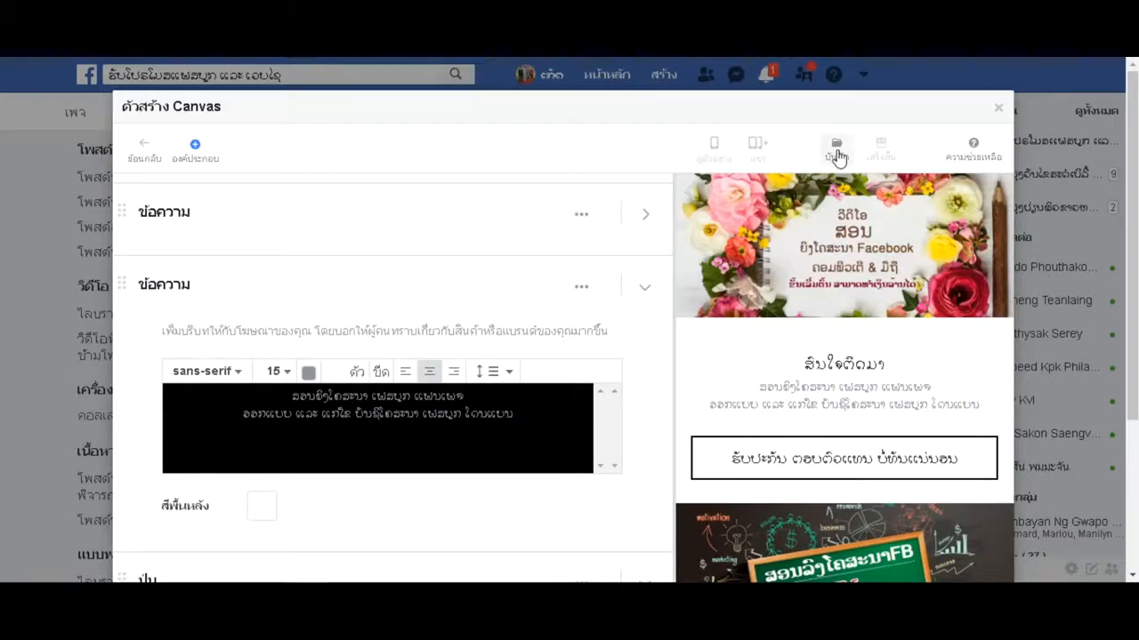
left_click(836, 153)
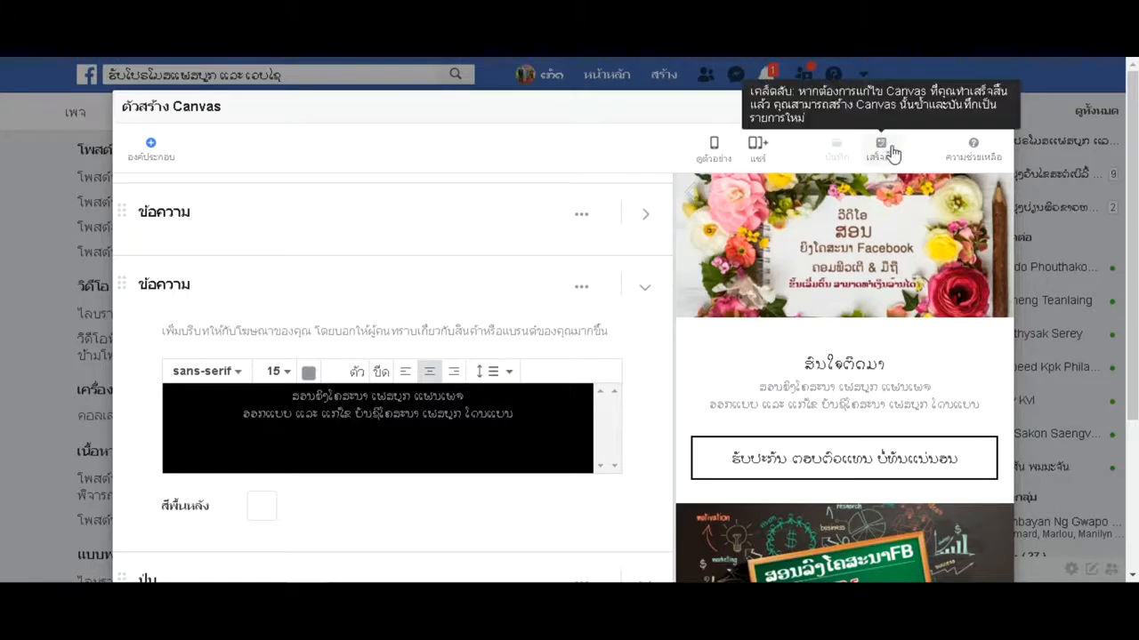
left_click(996, 112)
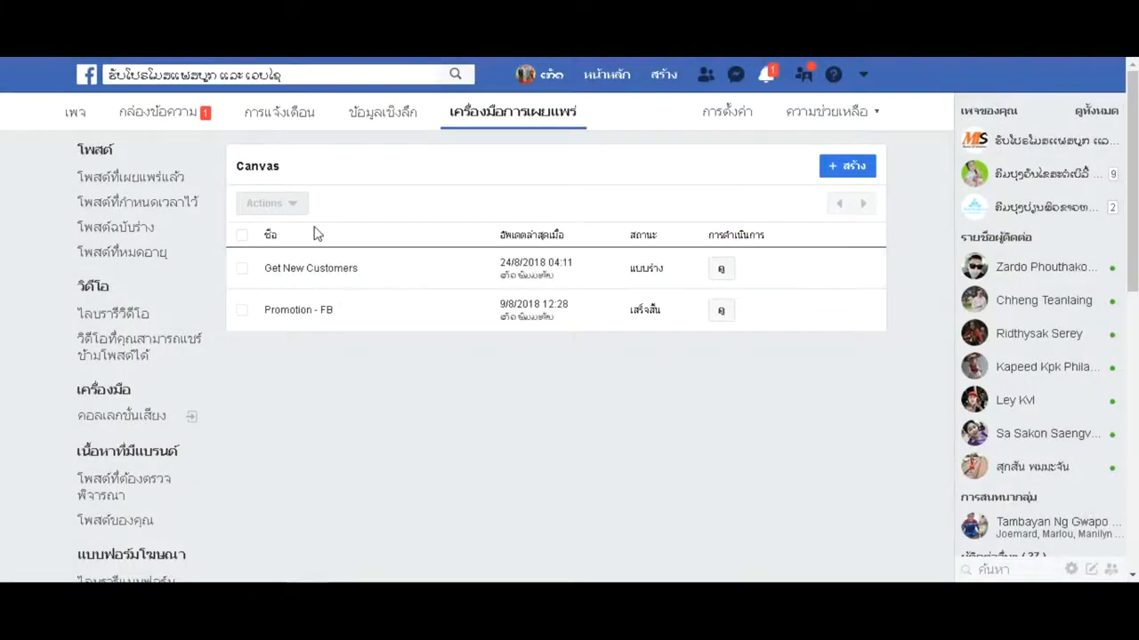
- Copy the page's m.me link from the Messenger platform settings of the page
left_click(733, 111)
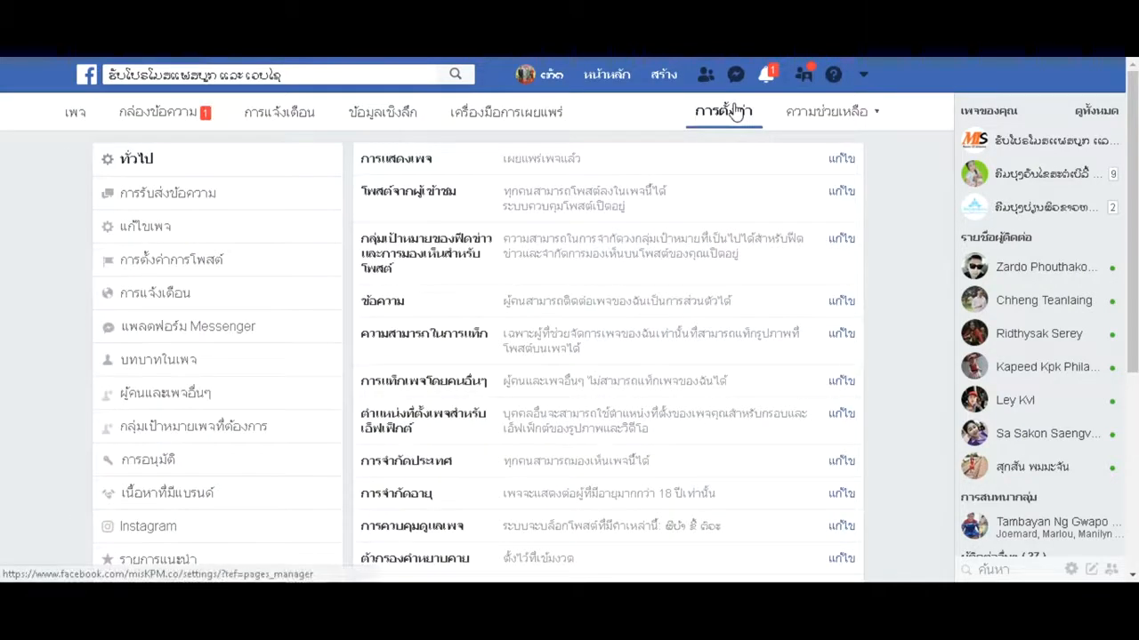
left_click(264, 327)
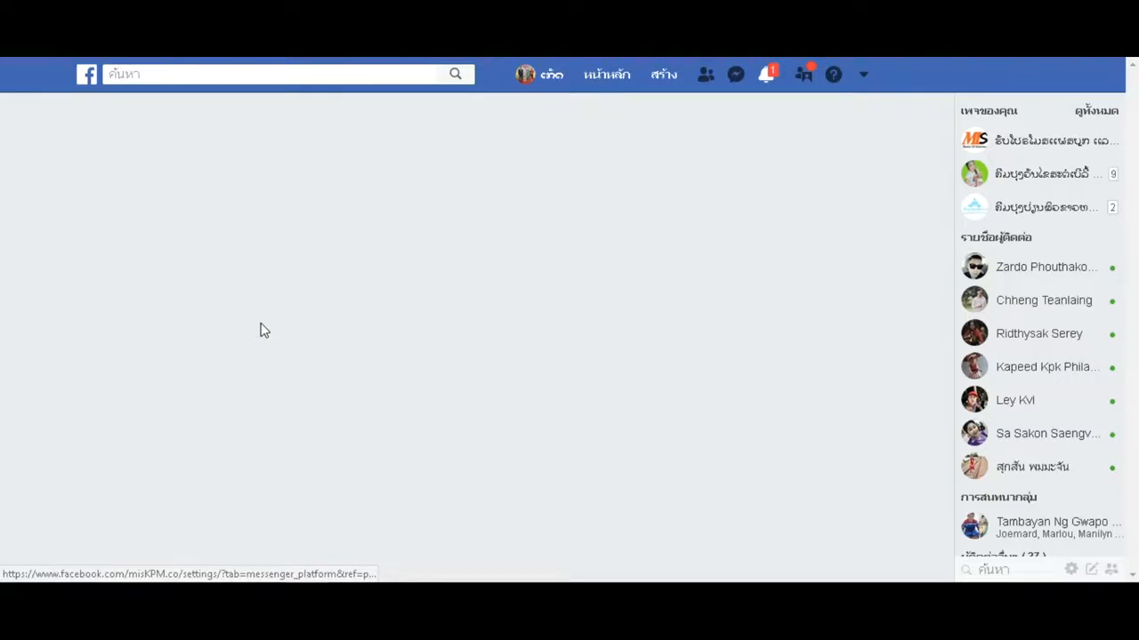
scroll(600, 413, "down", 5)
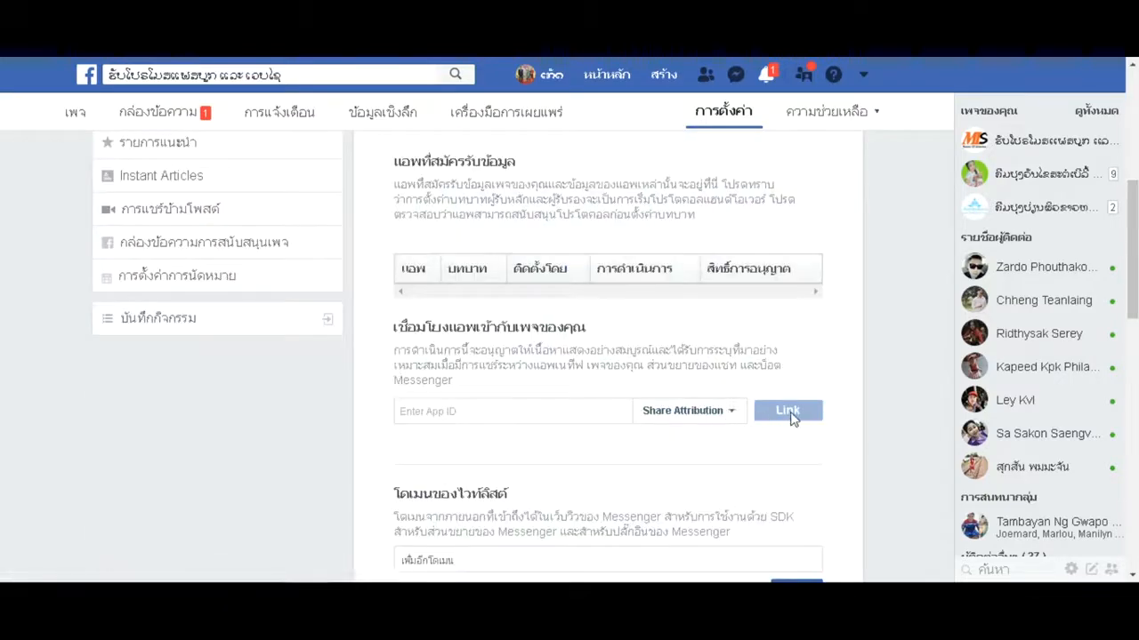
scroll(774, 419, "down", 3)
scroll(777, 361, "down", 2)
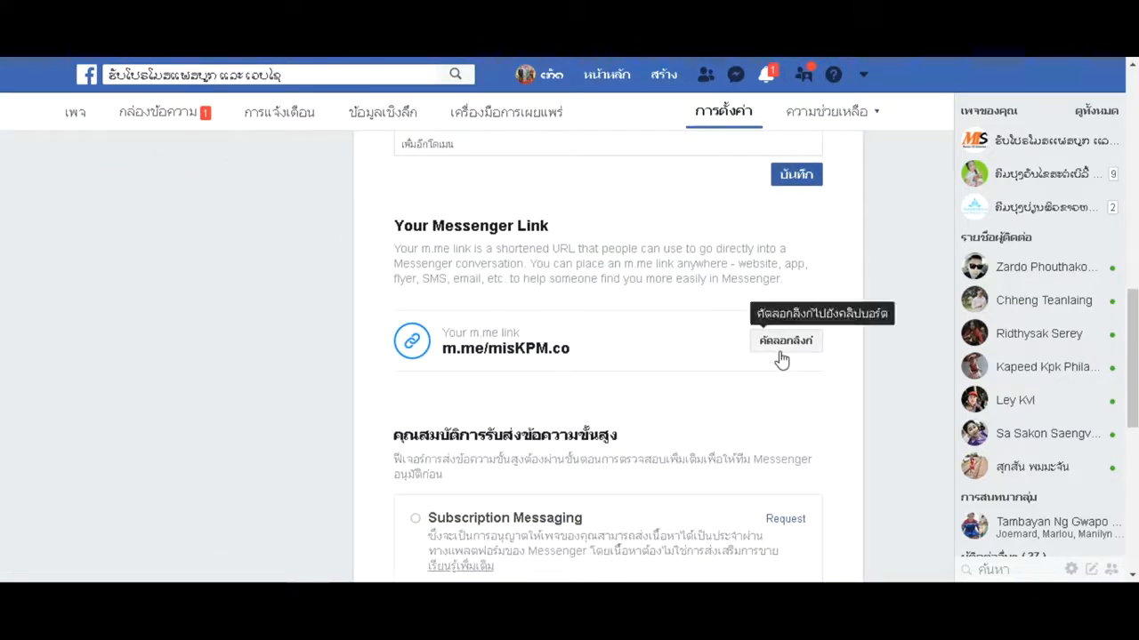
left_click(781, 347)
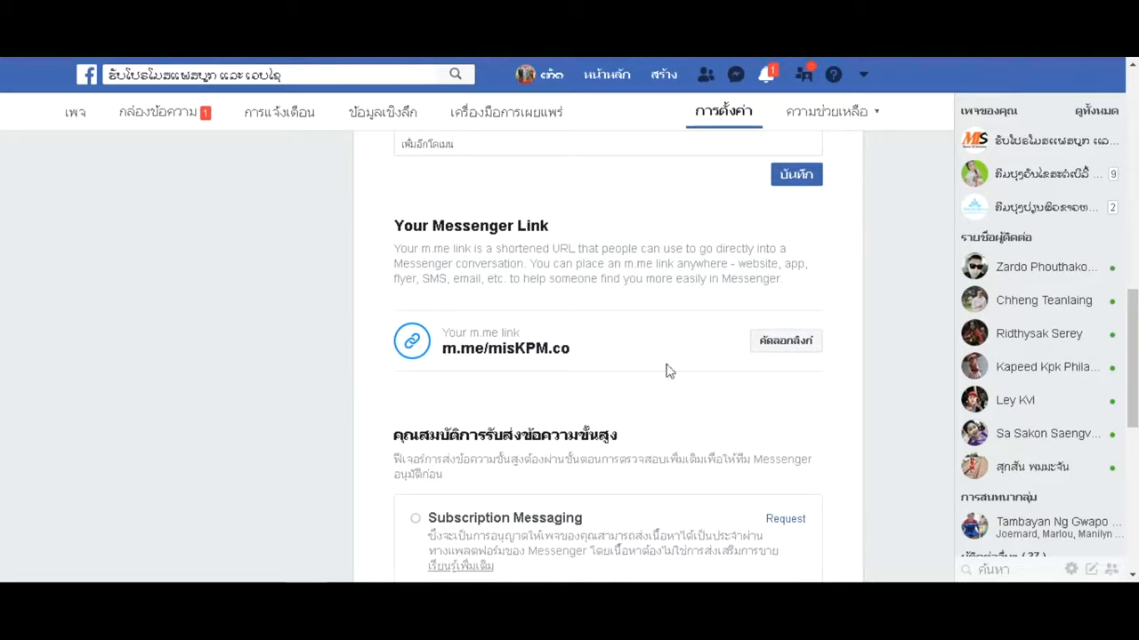
- Return to the page's Canvas list in the publishing tools and reopen the Get New Customers draft
scroll(661, 320, "up", 10)
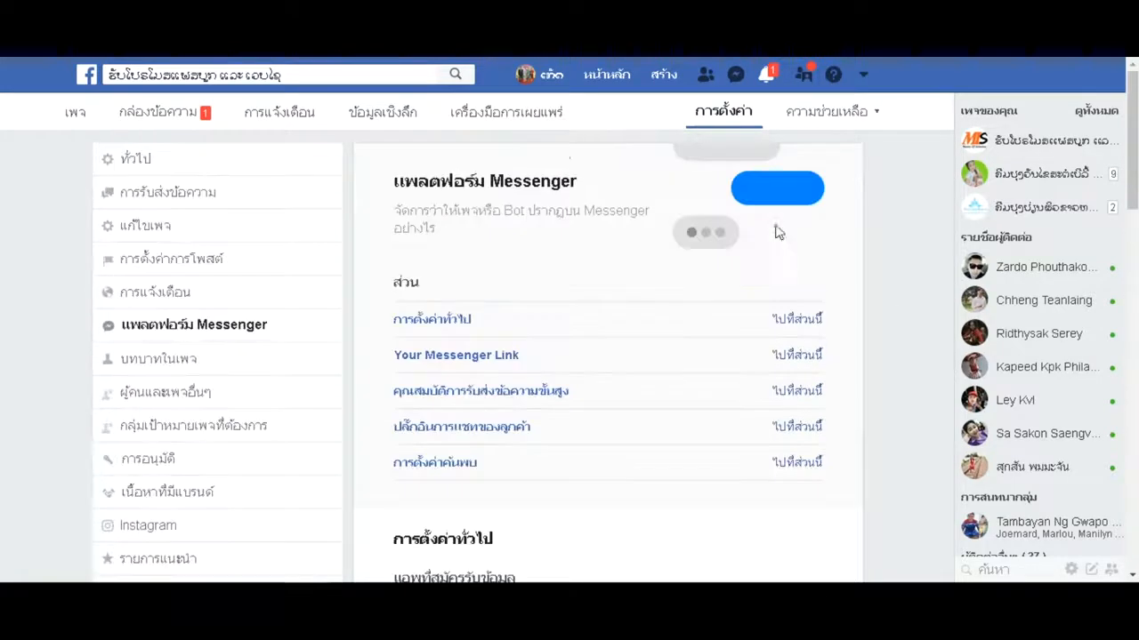
scroll(485, 276, "down", 8)
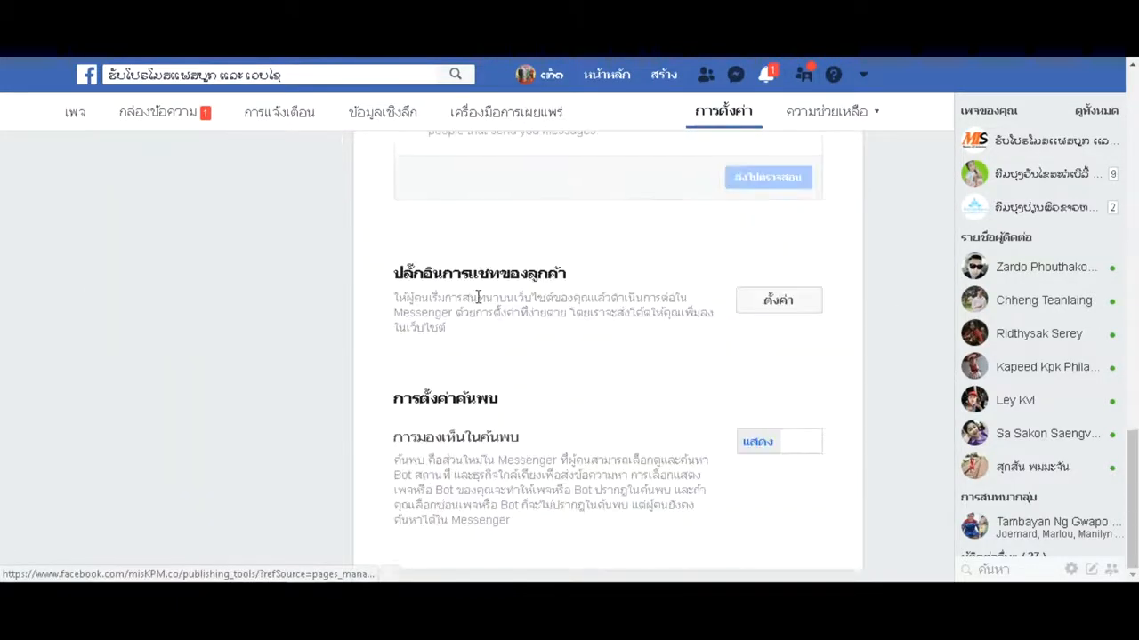
scroll(324, 300, "down", 5)
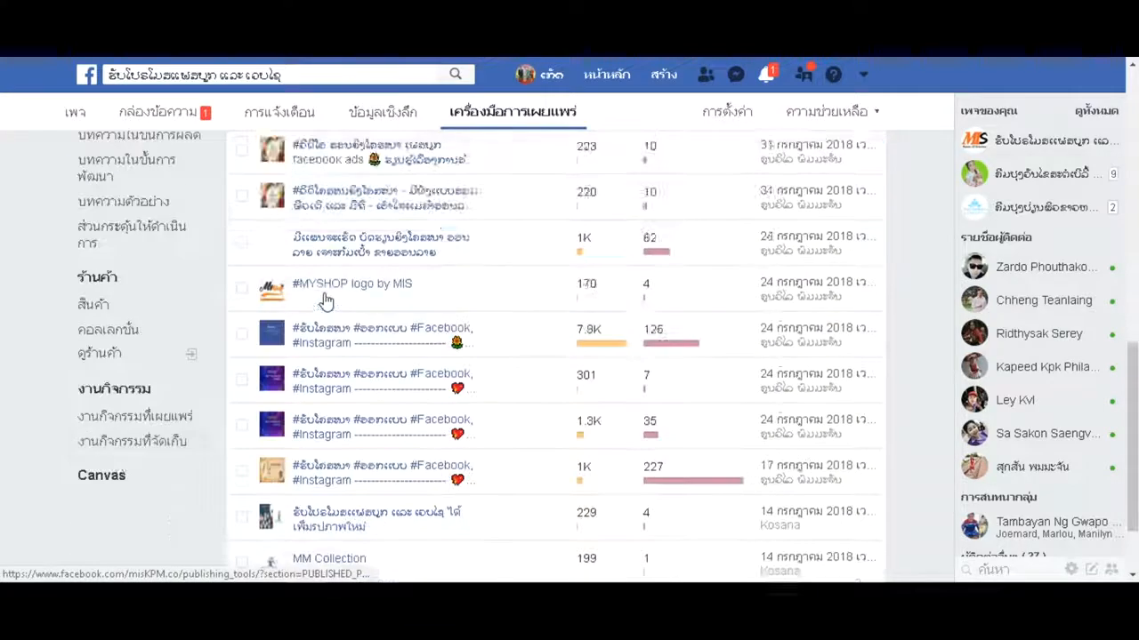
left_click(112, 472)
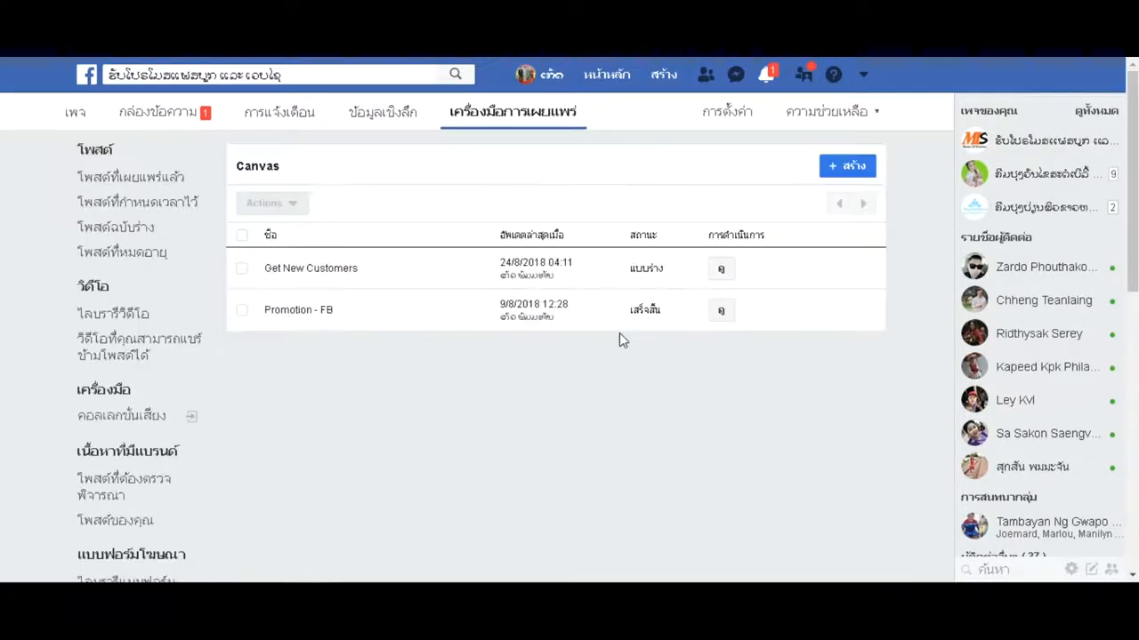
left_click(721, 274)
- Paste the copied m.me link as the website destination of the LINE@ photo and collapse the photo component
scroll(622, 370, "down", 10)
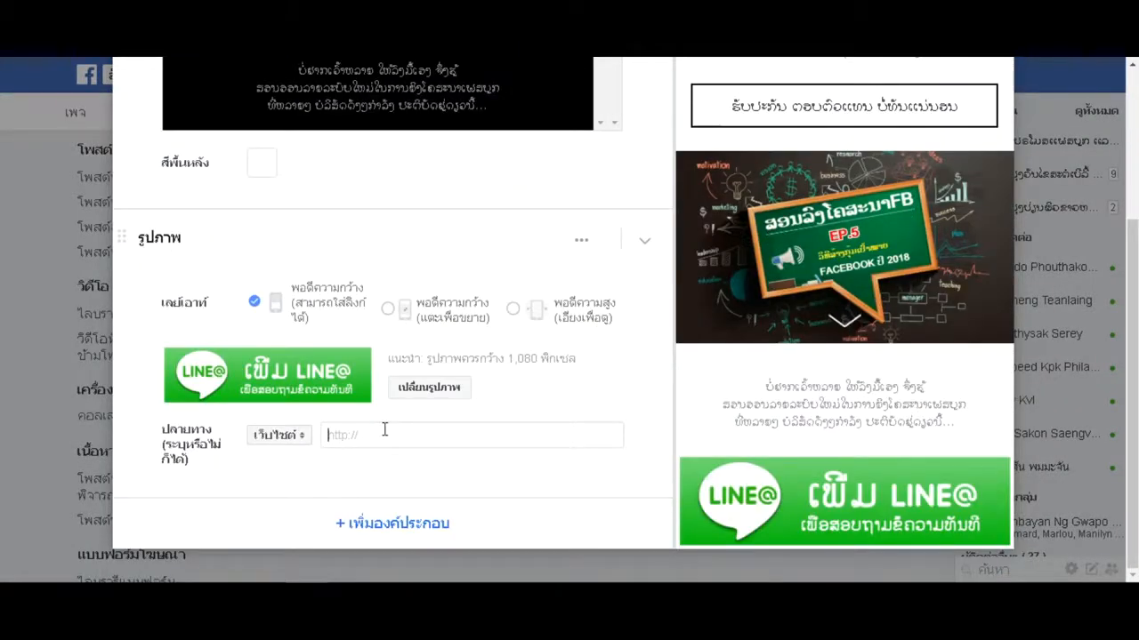
left_click(384, 434)
key("ctrl+v")
left_click(644, 242)
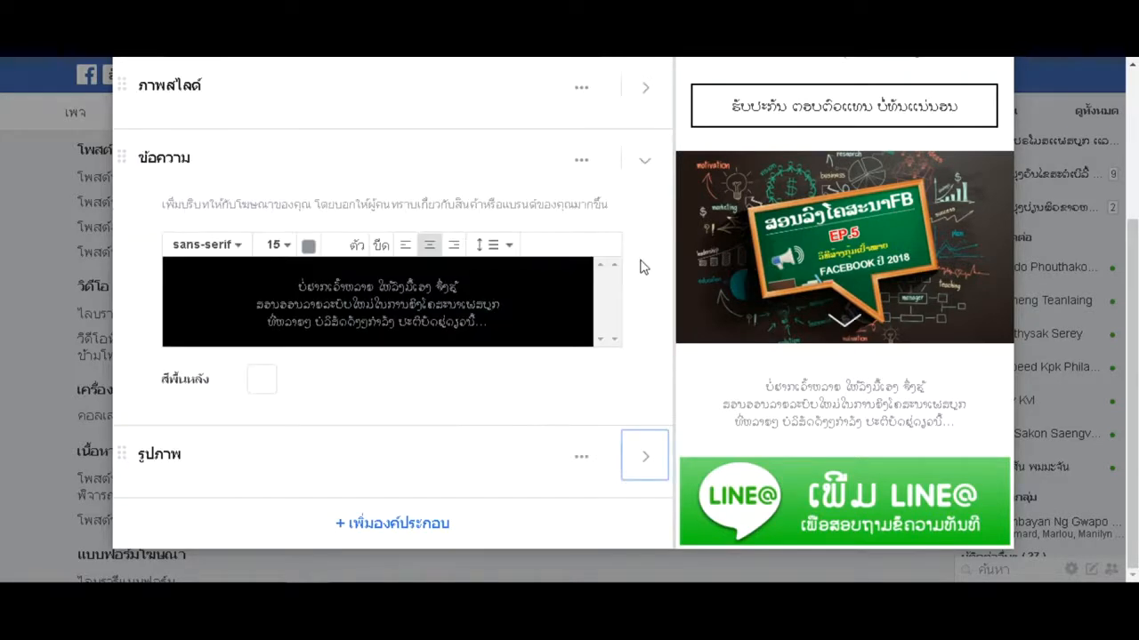
scroll(548, 520, "up", 10)
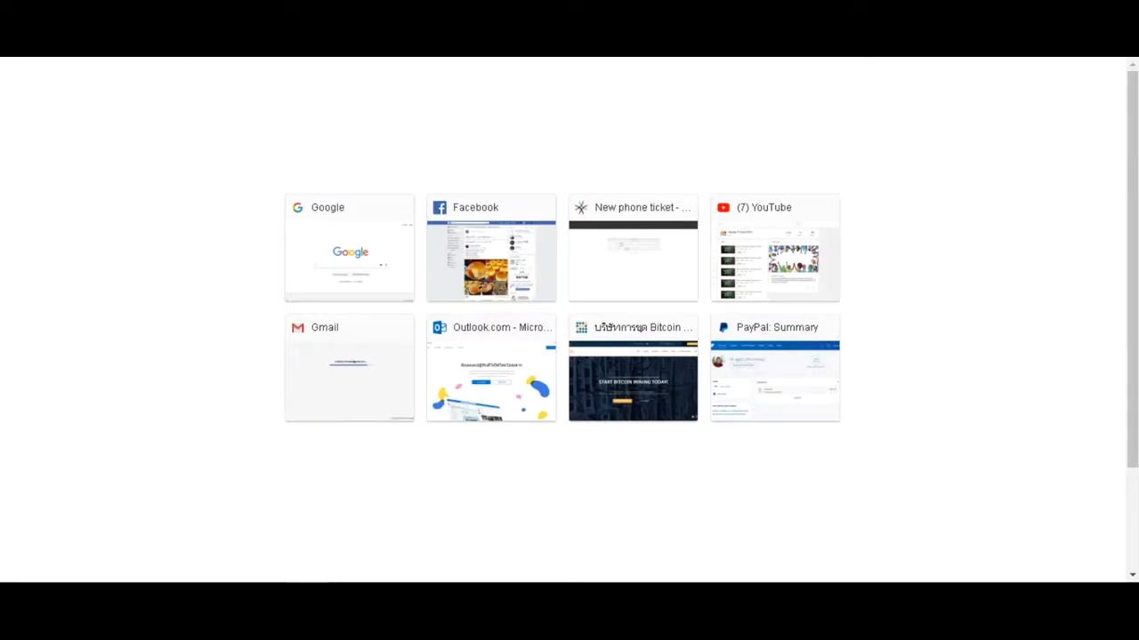
- Open LINE@ MANAGER at admin-official.line.me in a new browser tab
type("line")
key("Down")
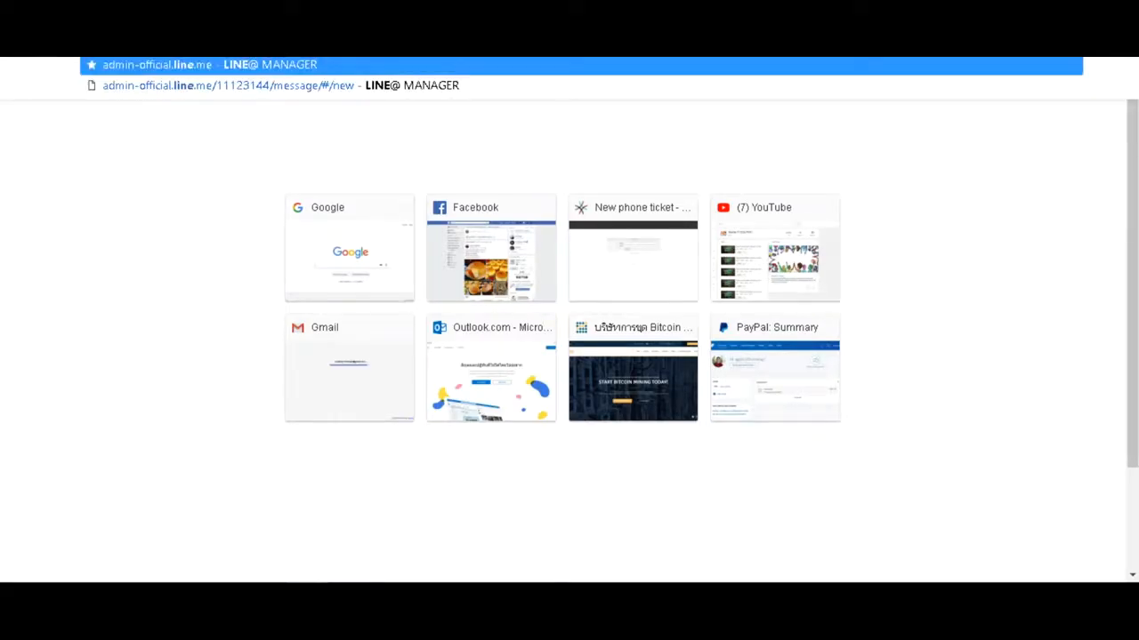
key("Return")
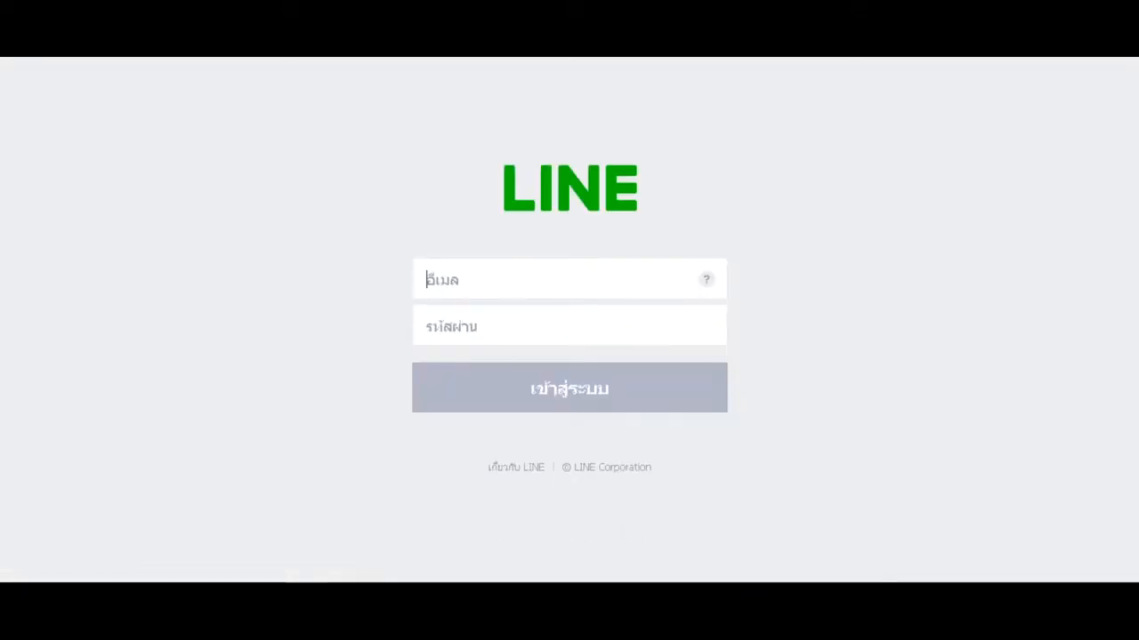
- Try to log in to LINE with the account e-mail and password
type("khou")
key("Down")
key("Return")
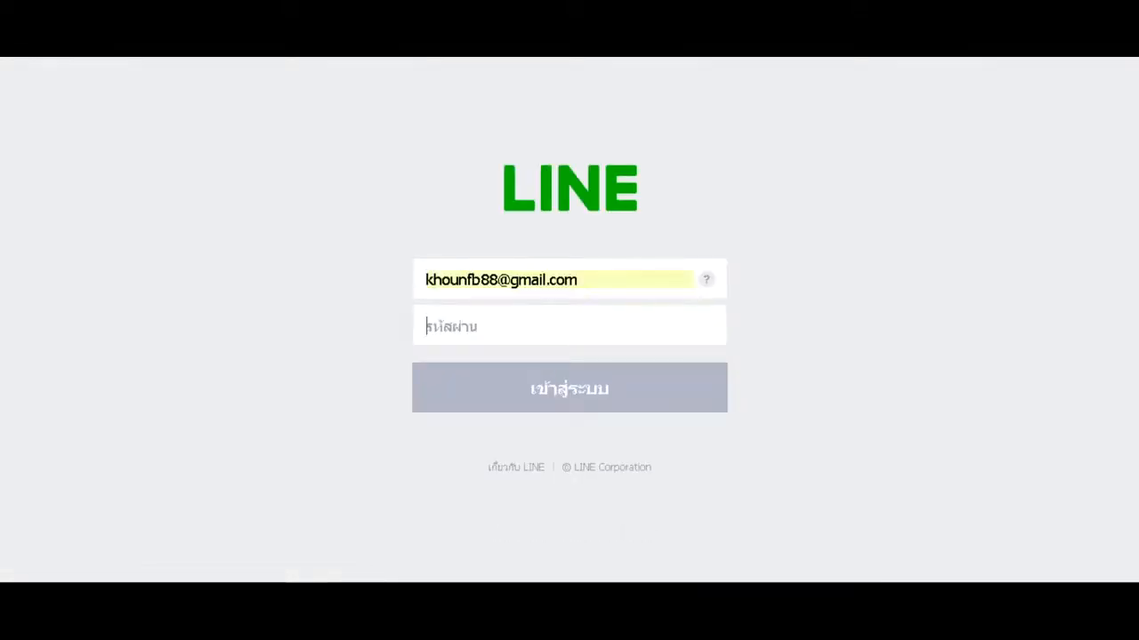
type("•")
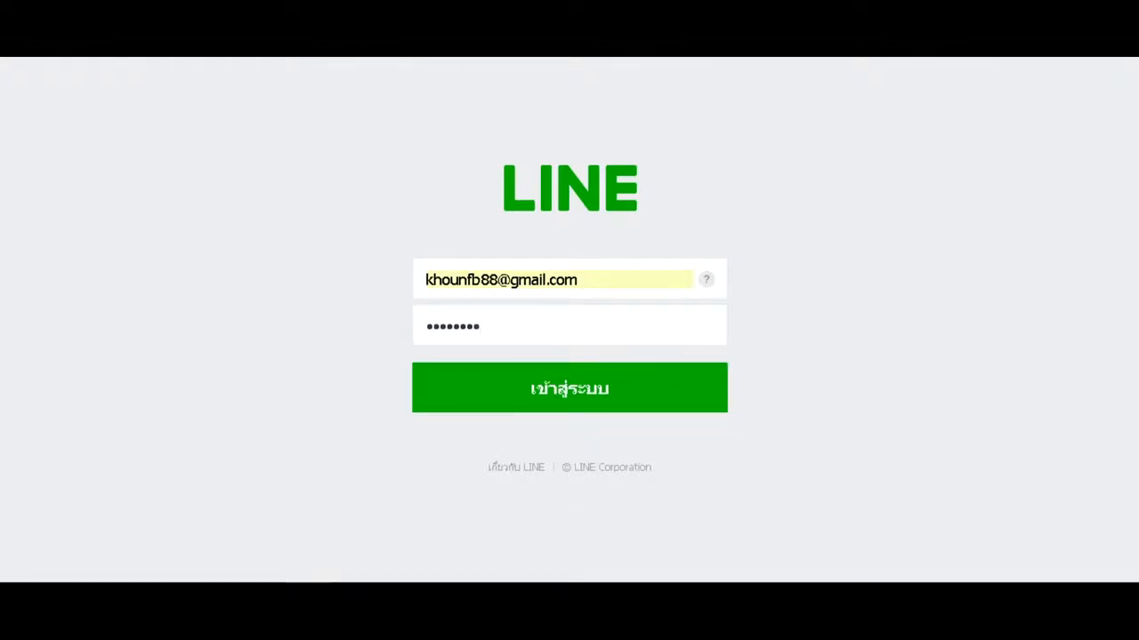
key("Return")
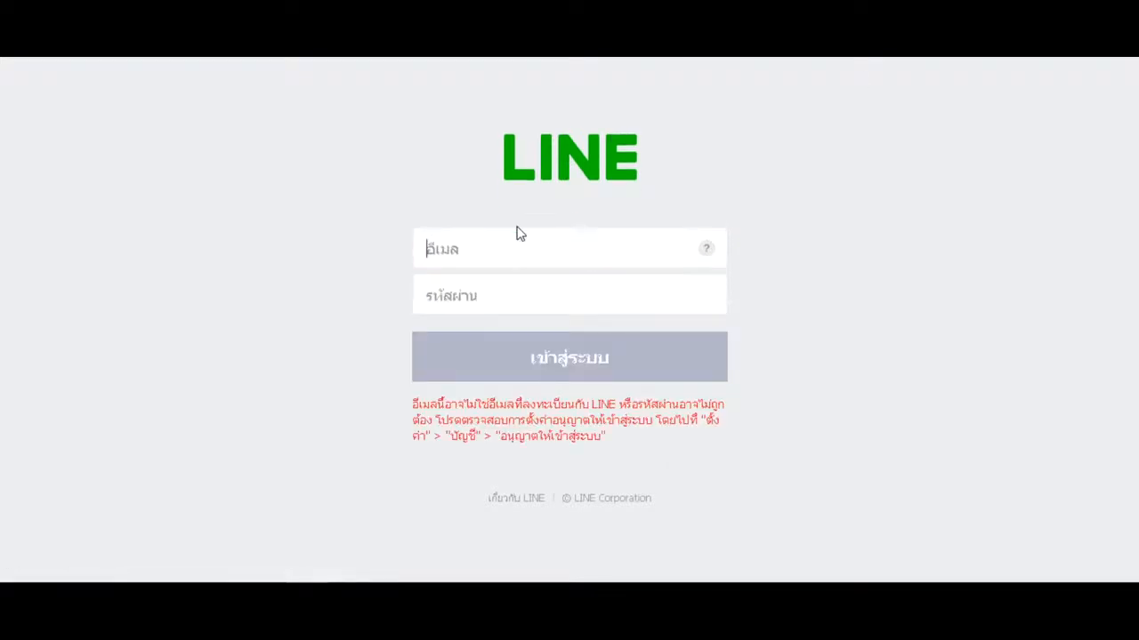
- Retry the LINE login twice, choosing the saved account e-mail and entering the account password each time
left_click(503, 249)
left_click(503, 270)
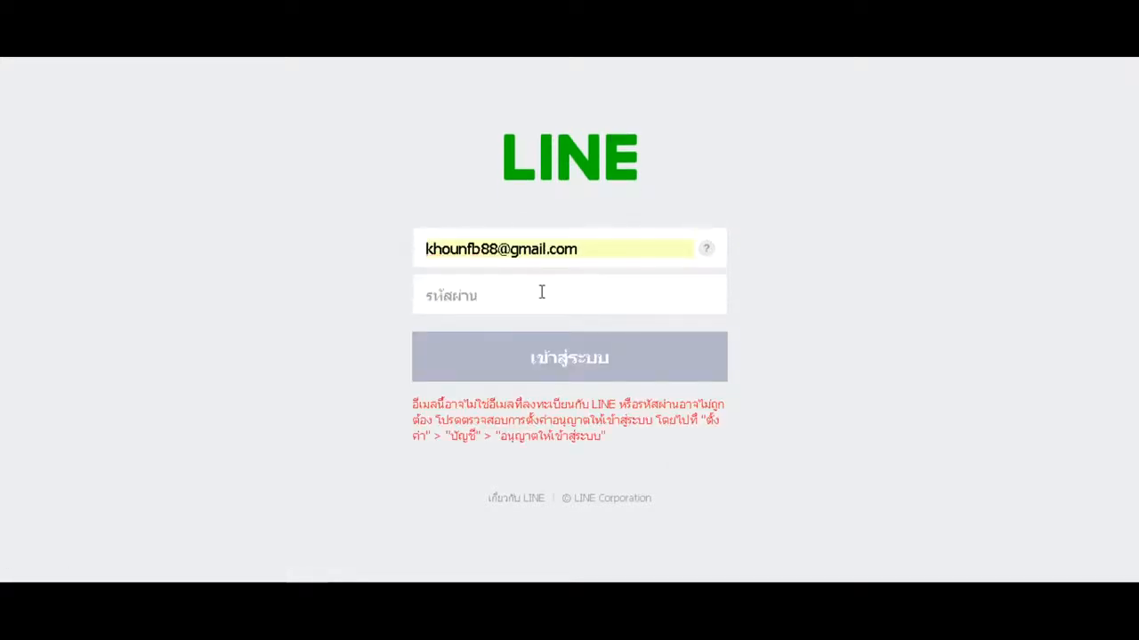
type("••")
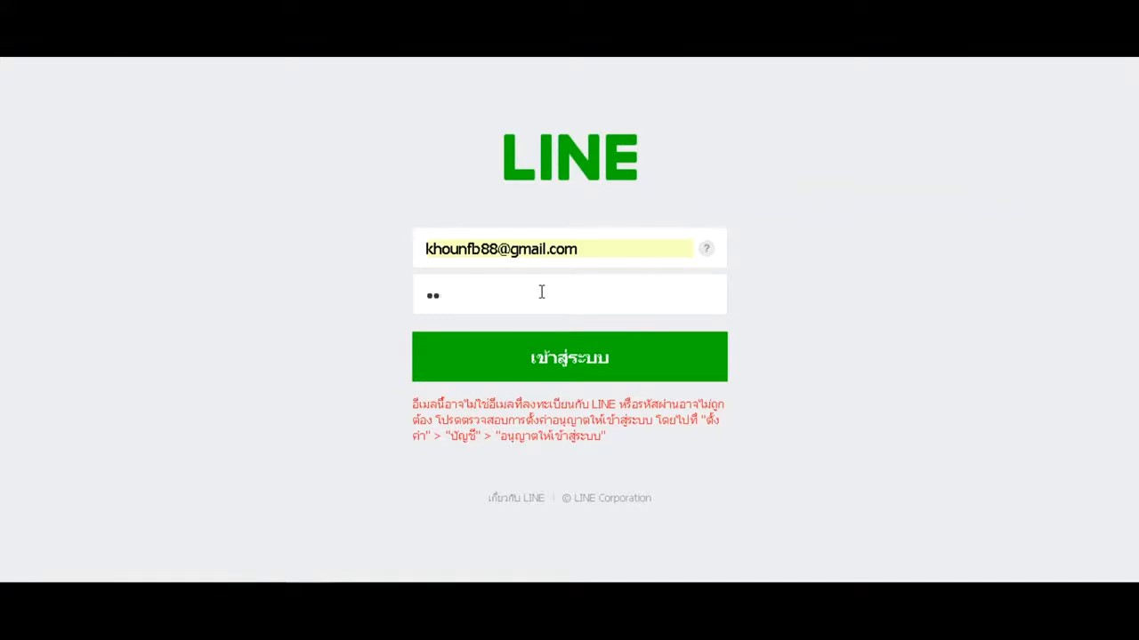
key("BackSpace")
type("••")
key("Return")
left_click(554, 249)
left_click(538, 271)
type("••")
key("Return")
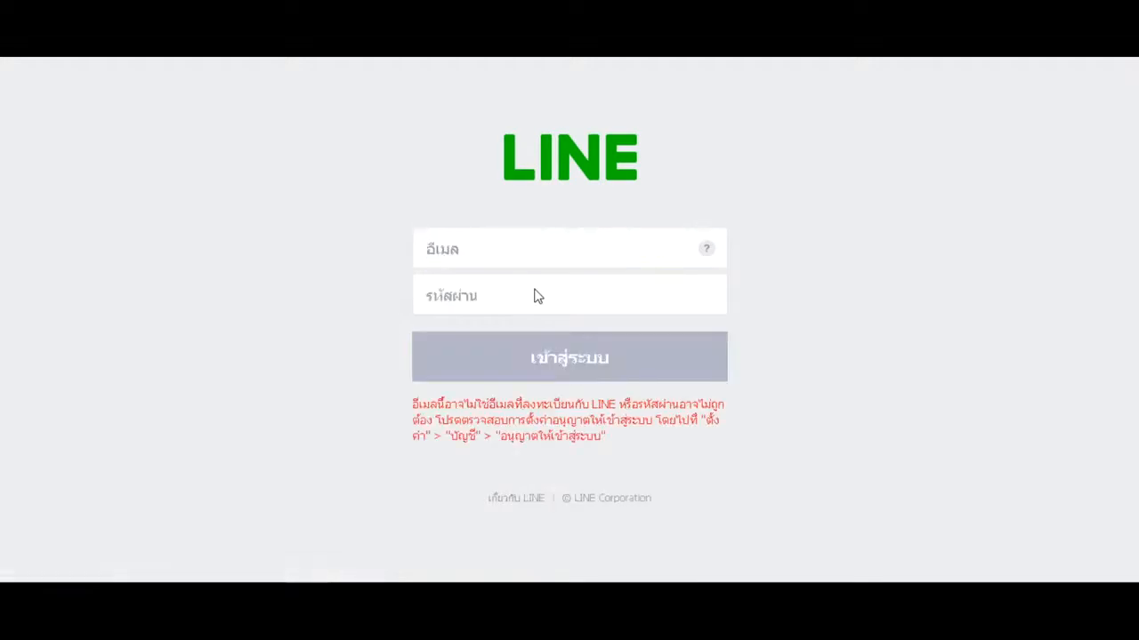
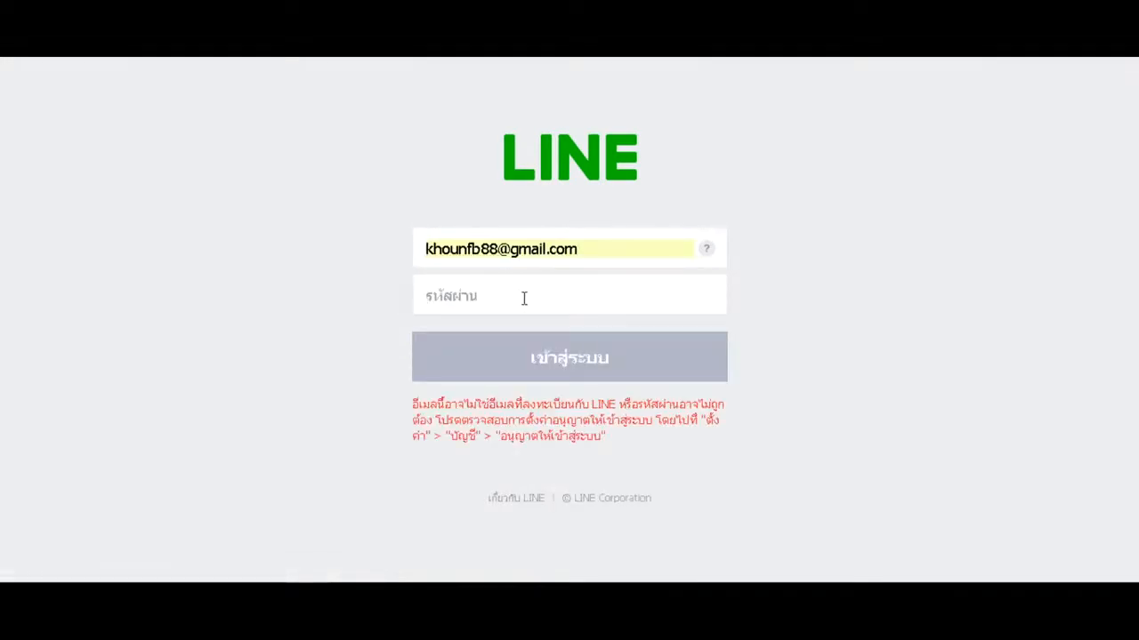
- Enter the account password for the filled-in e-mail and log in to LINE@ MANAGER
left_click(524, 299)
type("•")
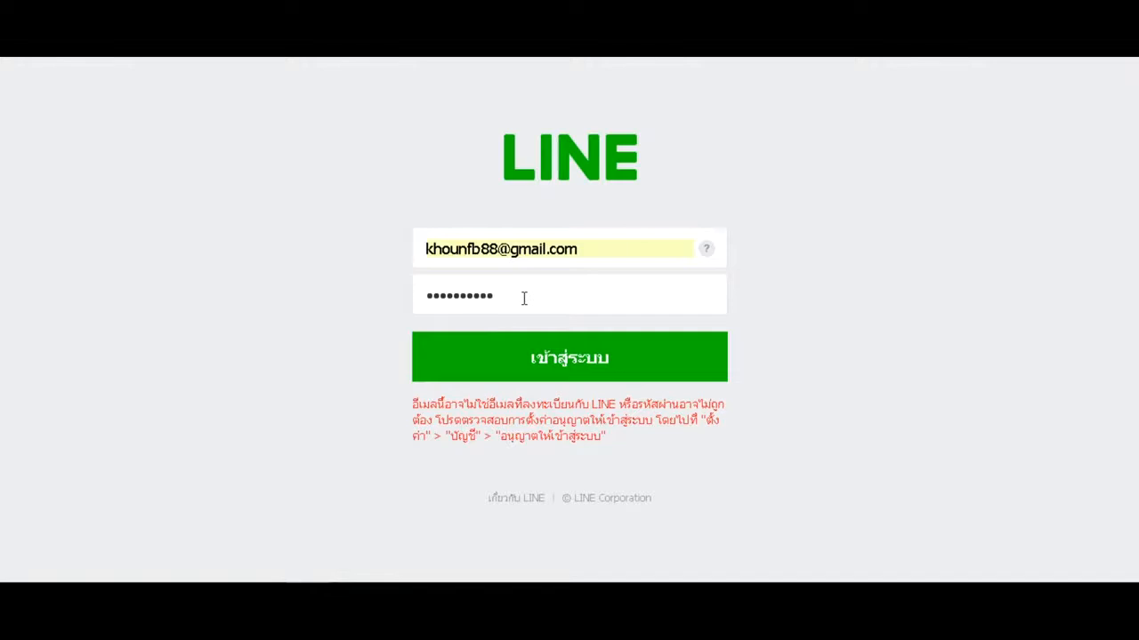
key("Return")
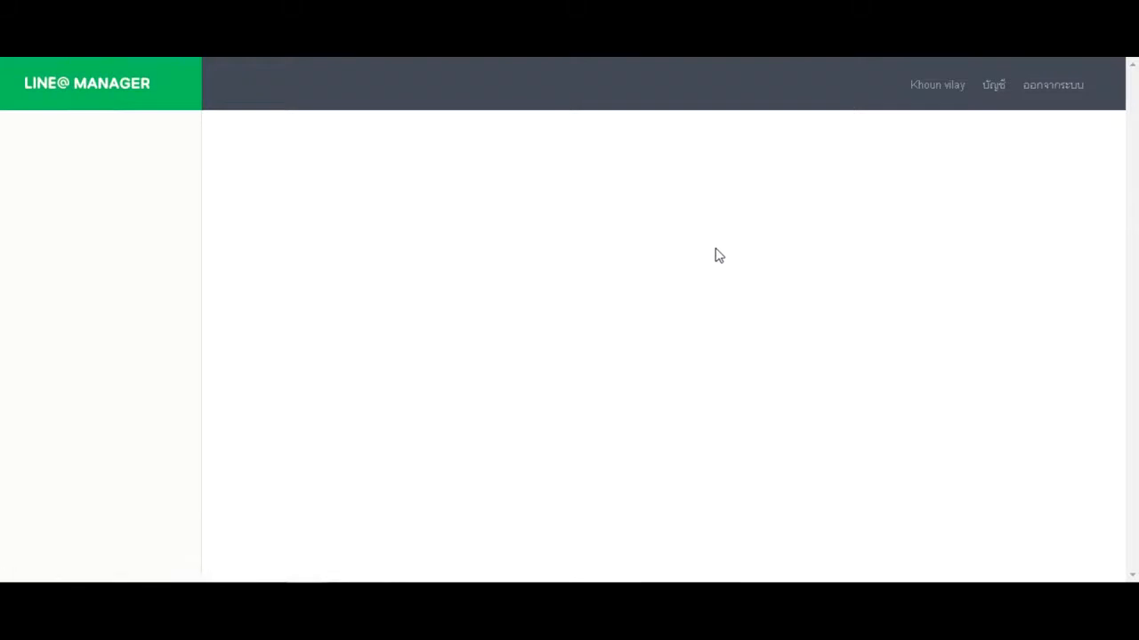
- Open the MIS account from the LINE@ account list and look through its overview page
scroll(510, 359, "down", 3)
left_click(307, 408)
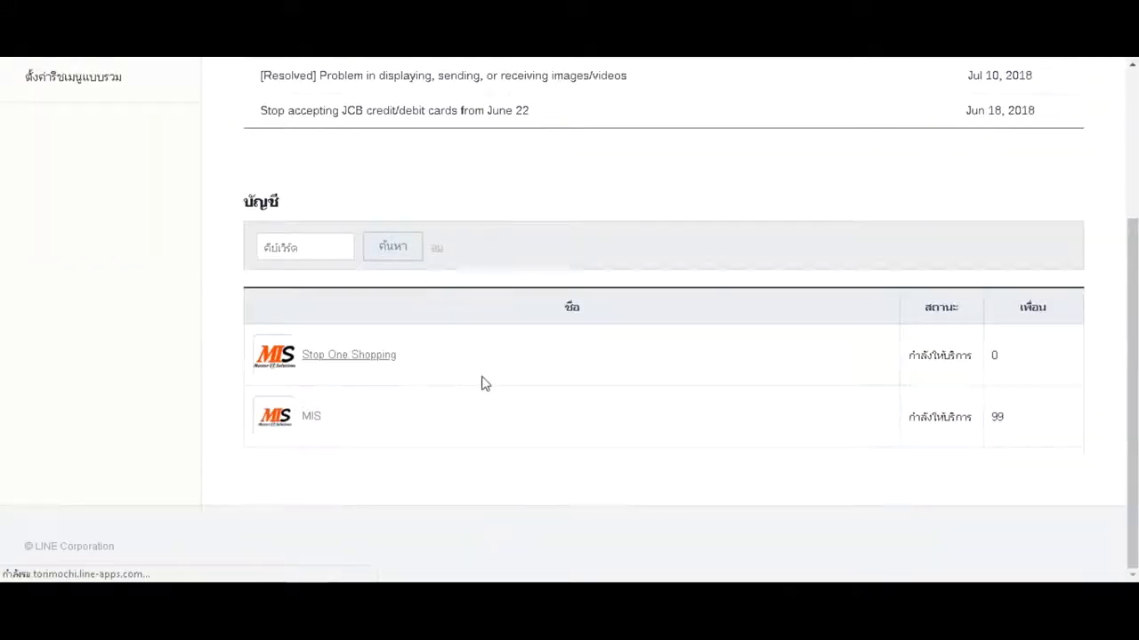
scroll(430, 333, "down", 4)
scroll(345, 349, "up", 4)
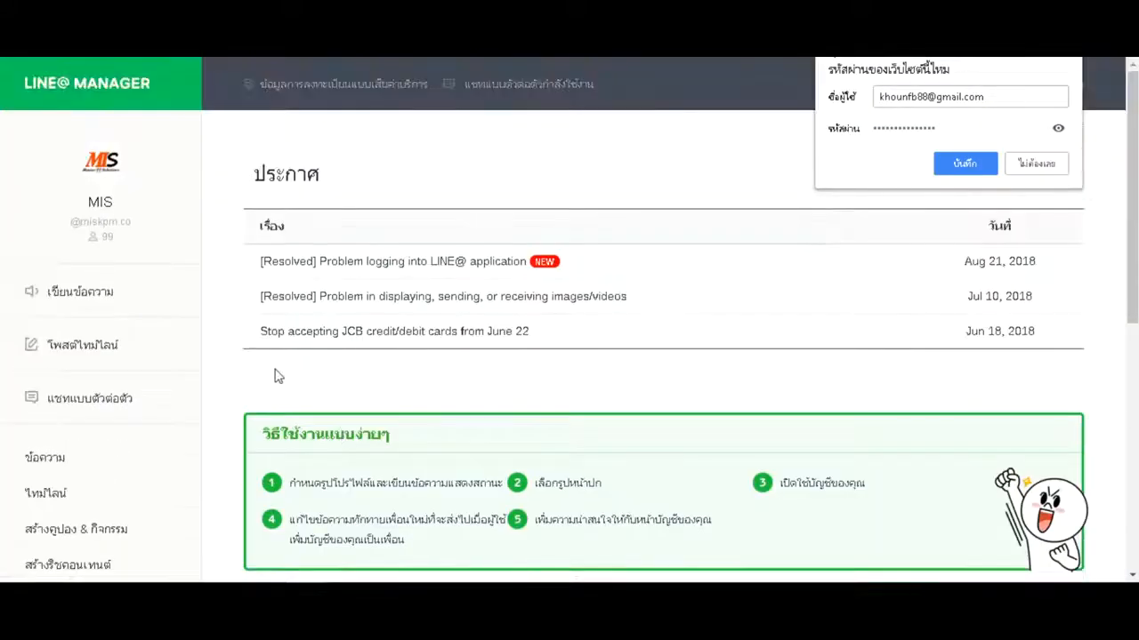
scroll(340, 362, "down", 6)
scroll(391, 370, "up", 3)
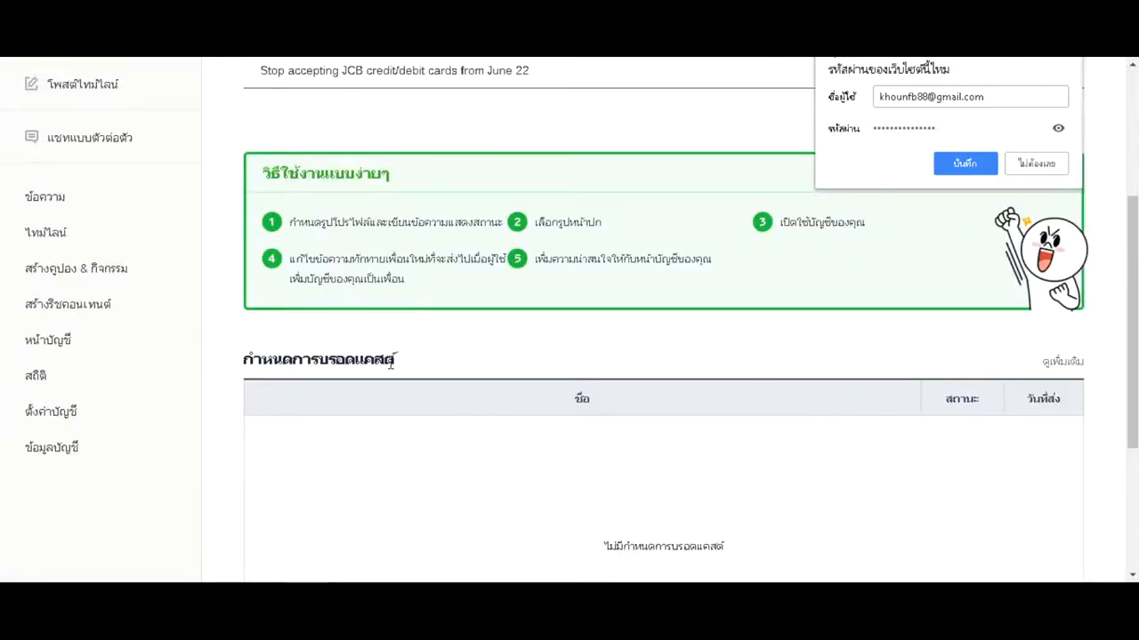
- Open the MIS account's basic settings and copy the link address from the Add Friends button code
left_click(73, 413)
scroll(439, 442, "down", 2)
scroll(440, 442, "down", 1)
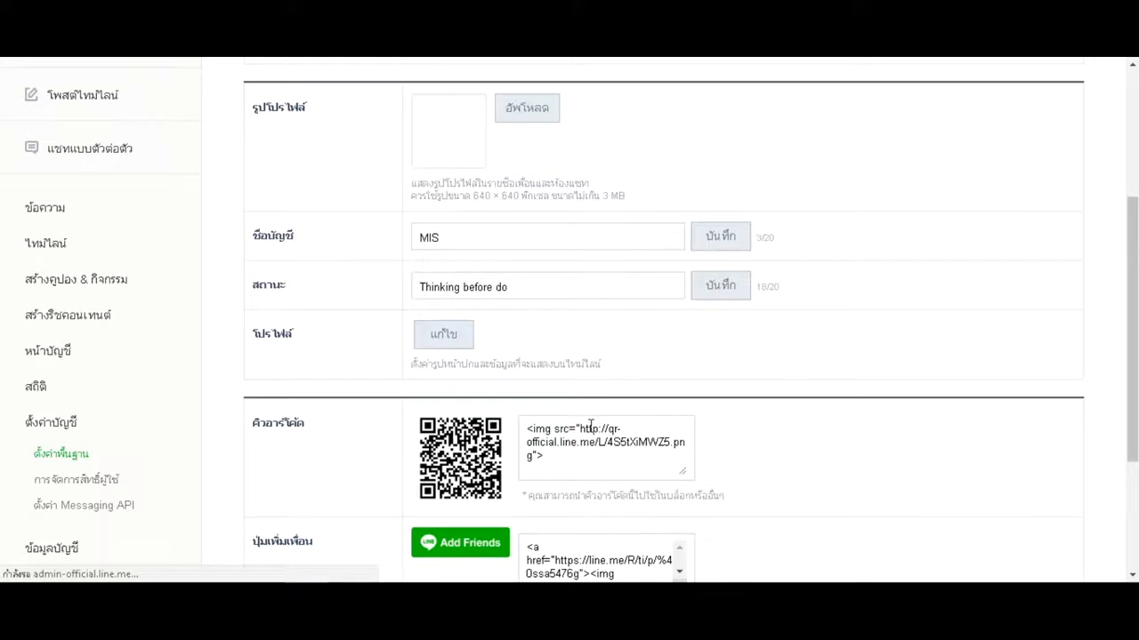
scroll(590, 426, "down", 3)
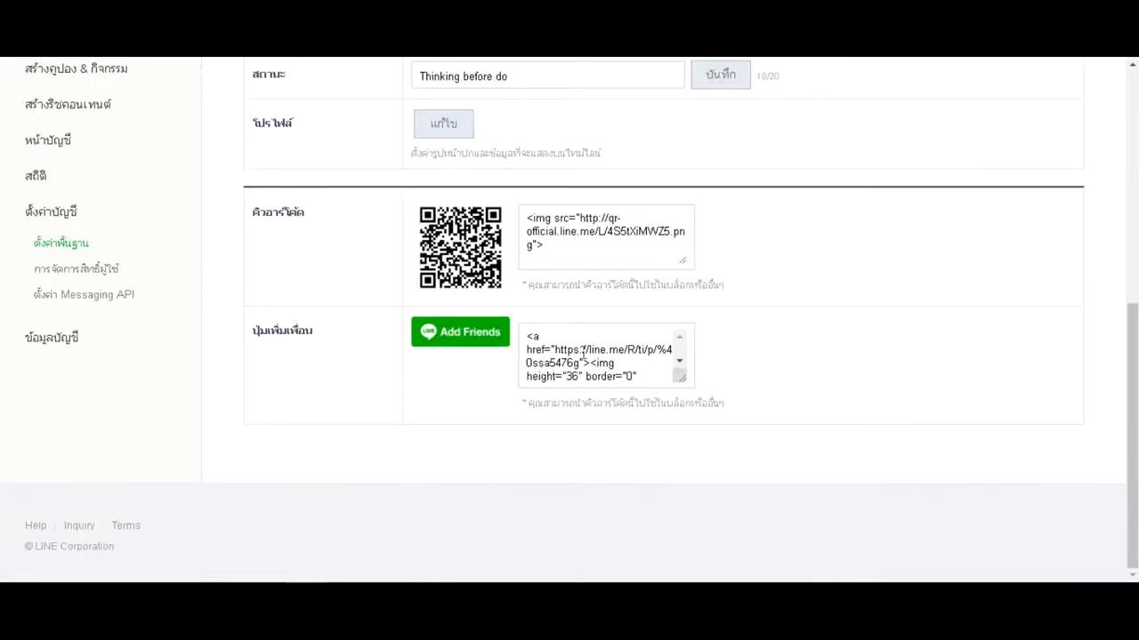
left_click_drag(557, 347, 583, 363)
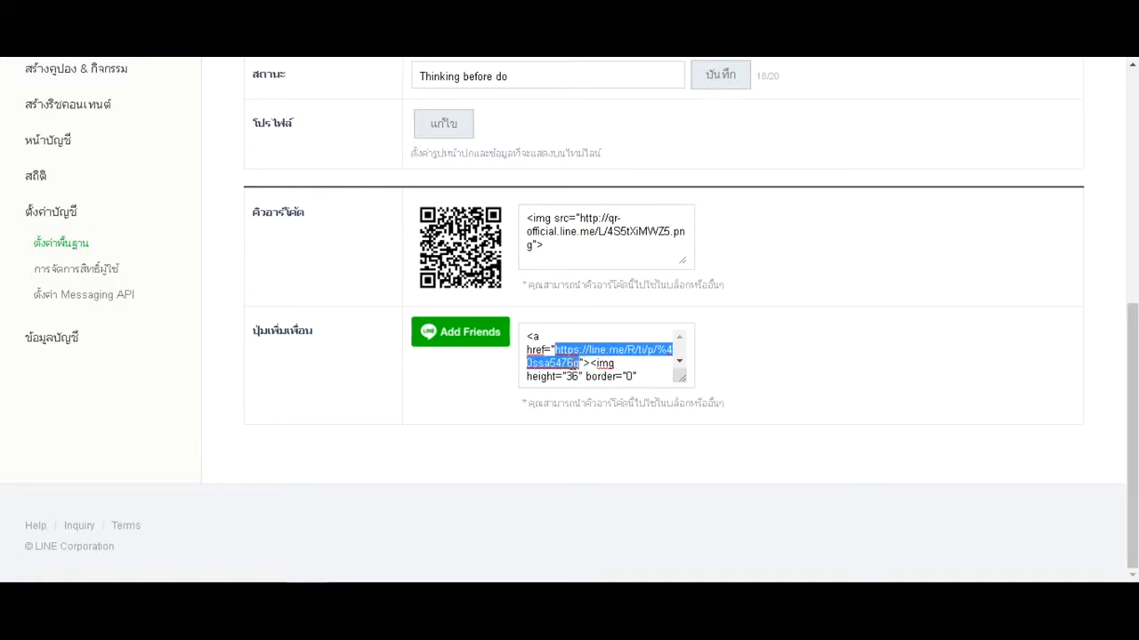
right_click(569, 364)
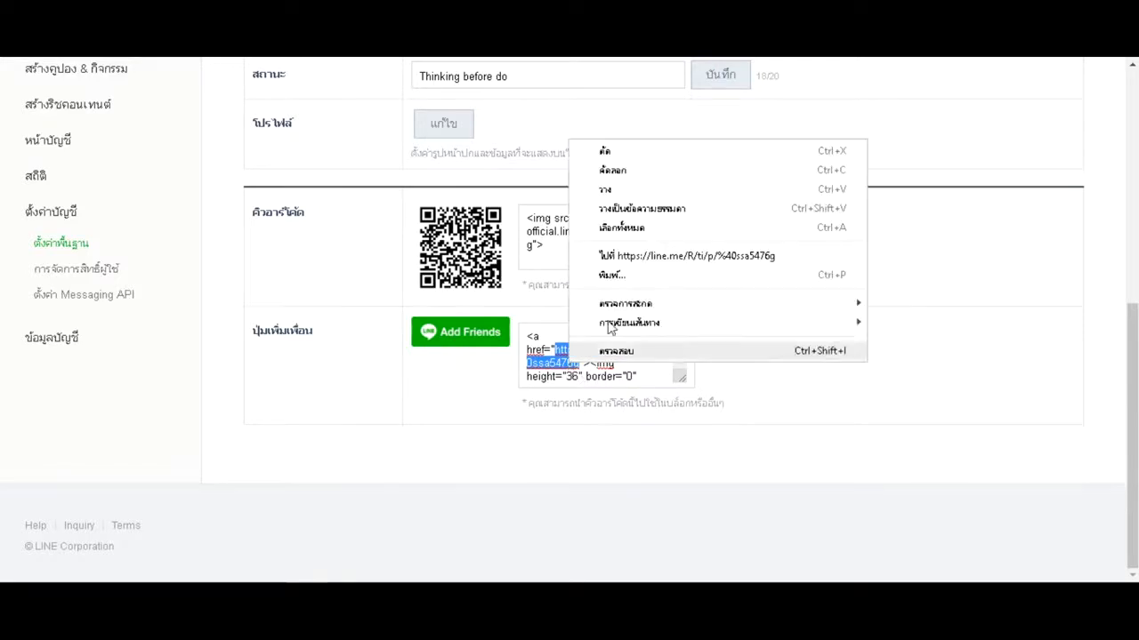
left_click(622, 176)
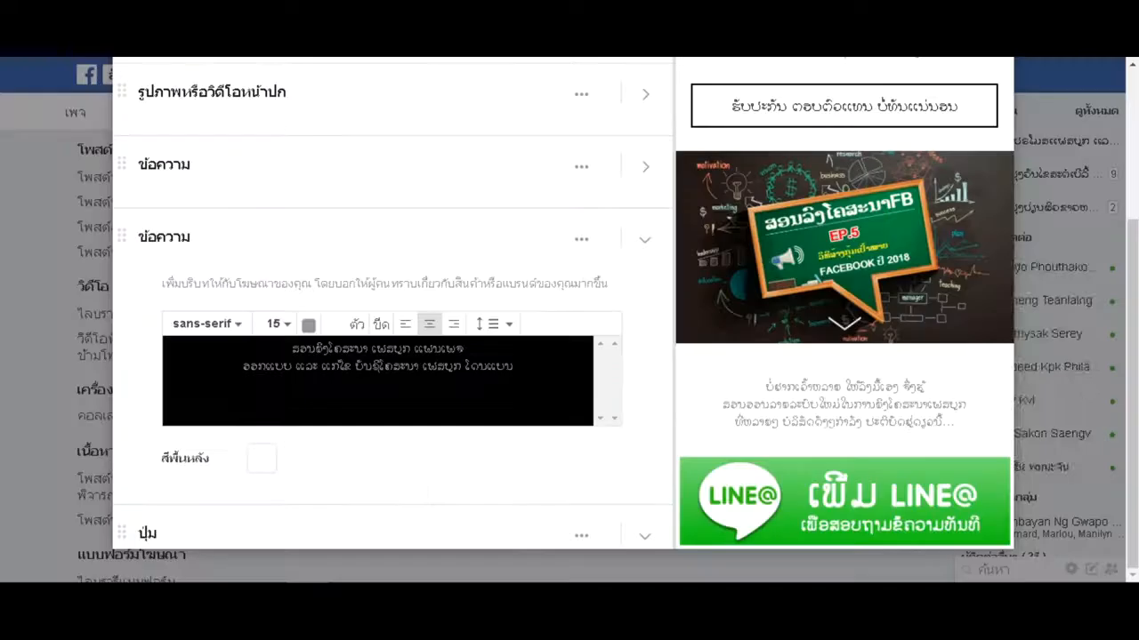
- Switch to the Facebook Canvas builder and replace the LINE@ photo's website destination with the copied add-friend link
scroll(551, 418, "down", 3)
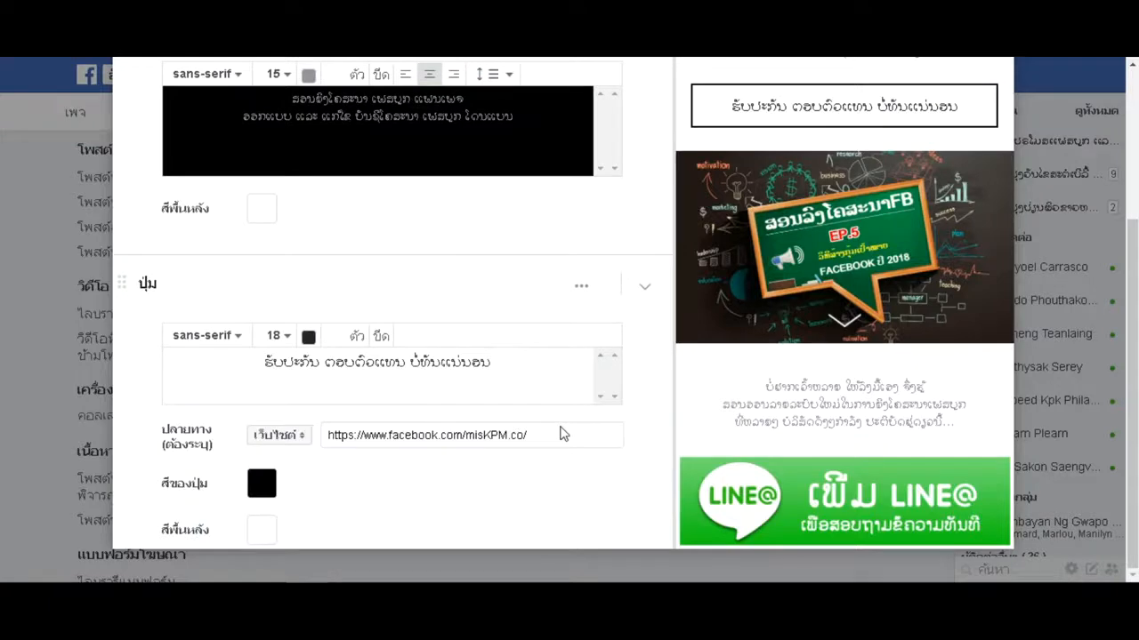
left_click(538, 440)
scroll(544, 437, "down", 8)
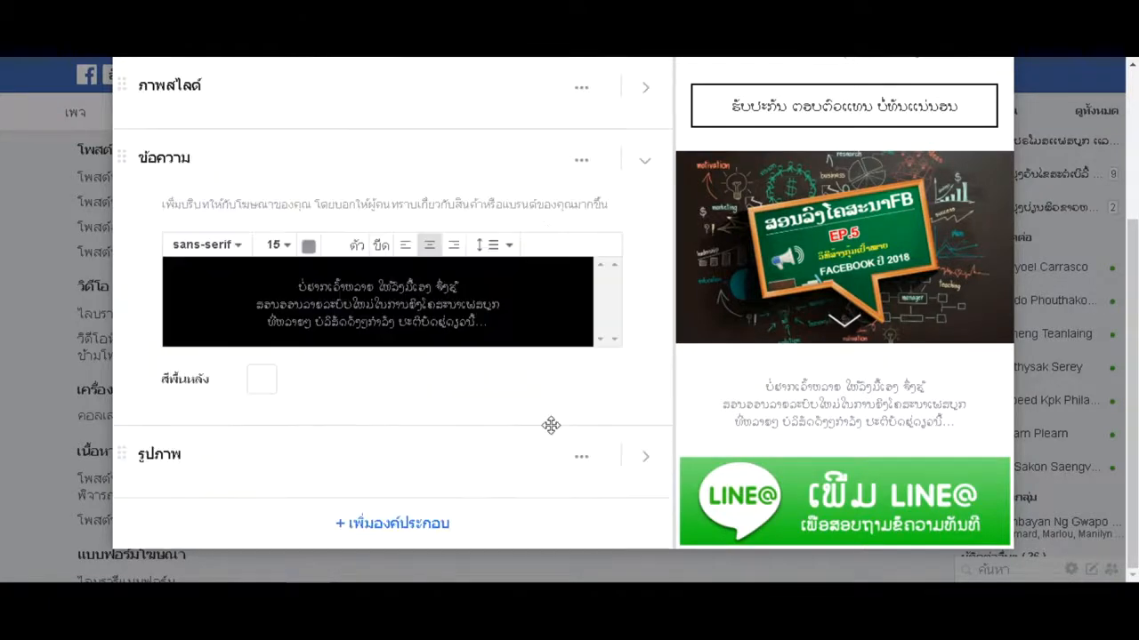
left_click(644, 459)
triple_click(506, 454)
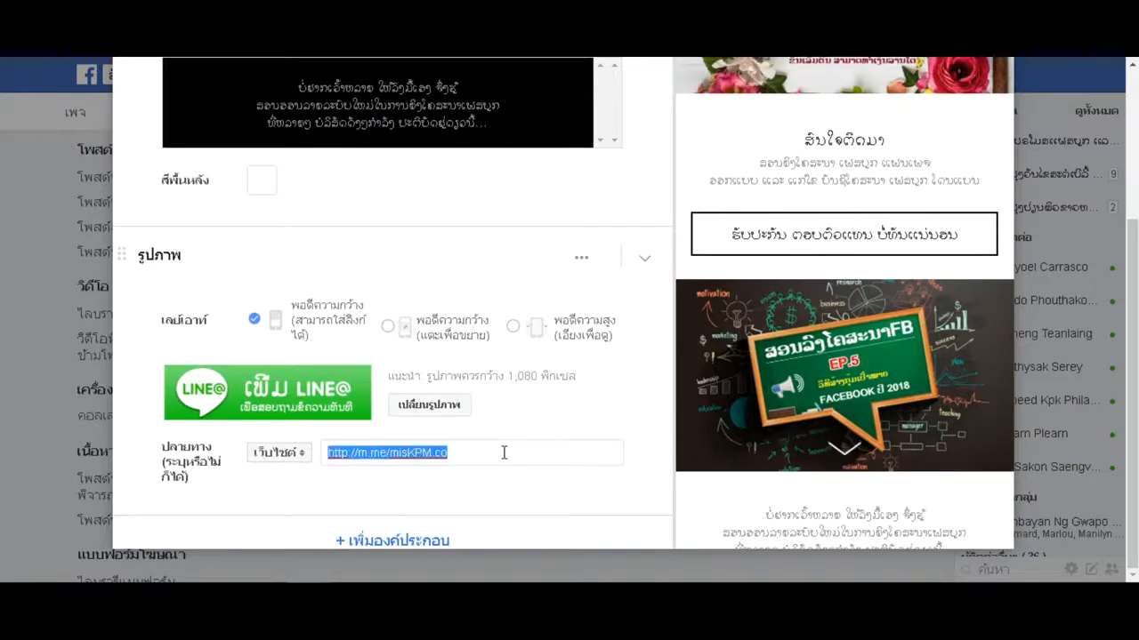
key("ctrl+v")
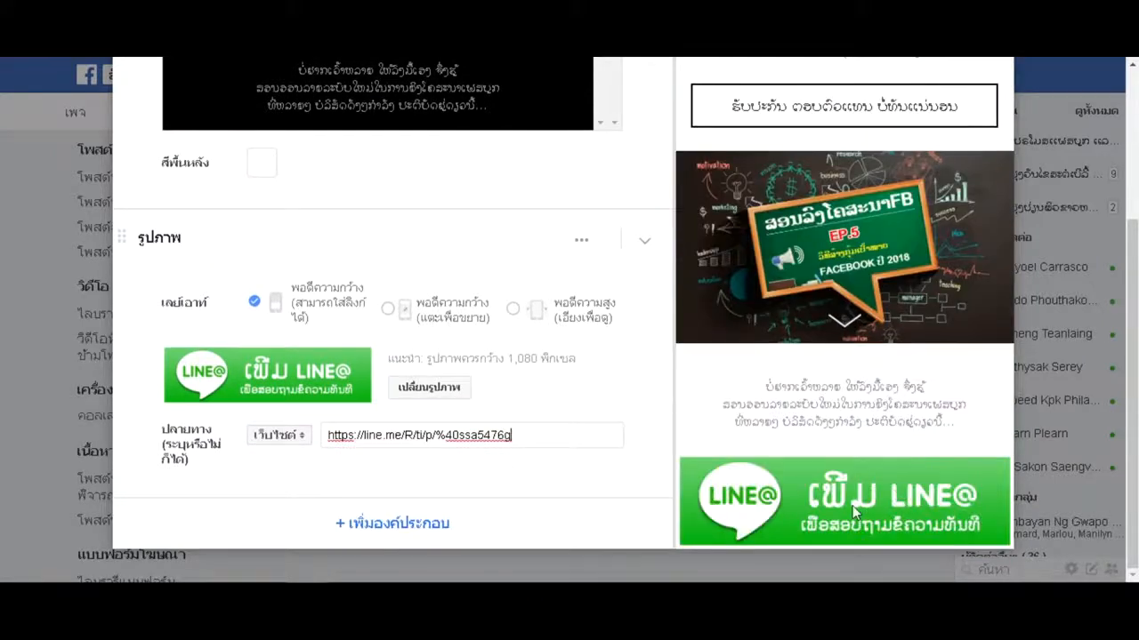
- Save the Get New Customers Canvas and look through its preview
scroll(635, 338, "up", 5)
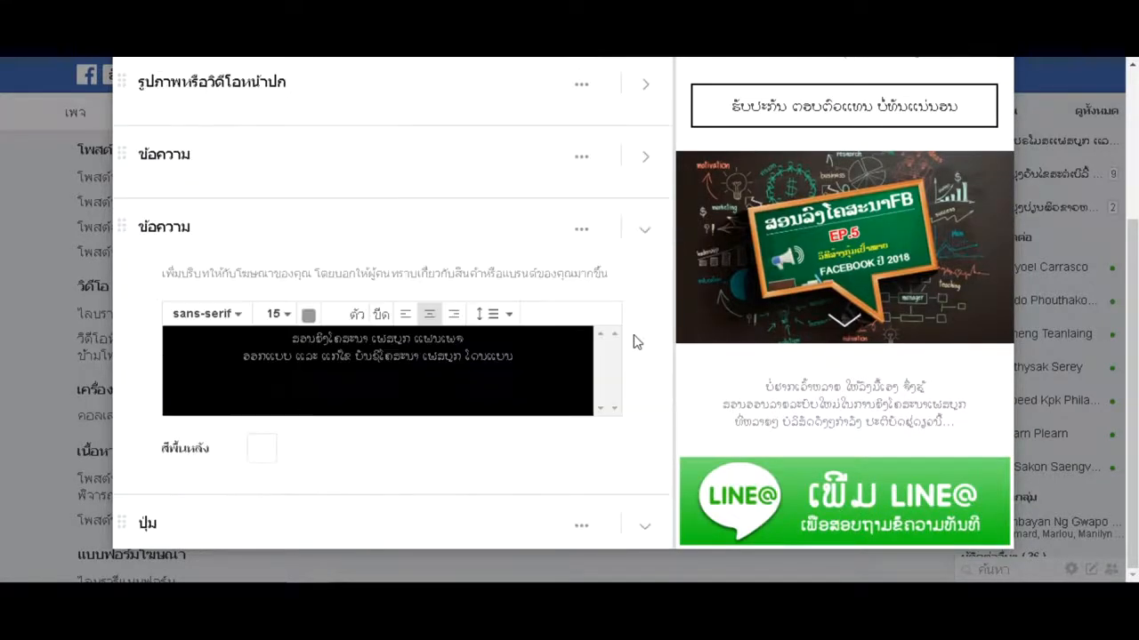
scroll(883, 140, "up", 5)
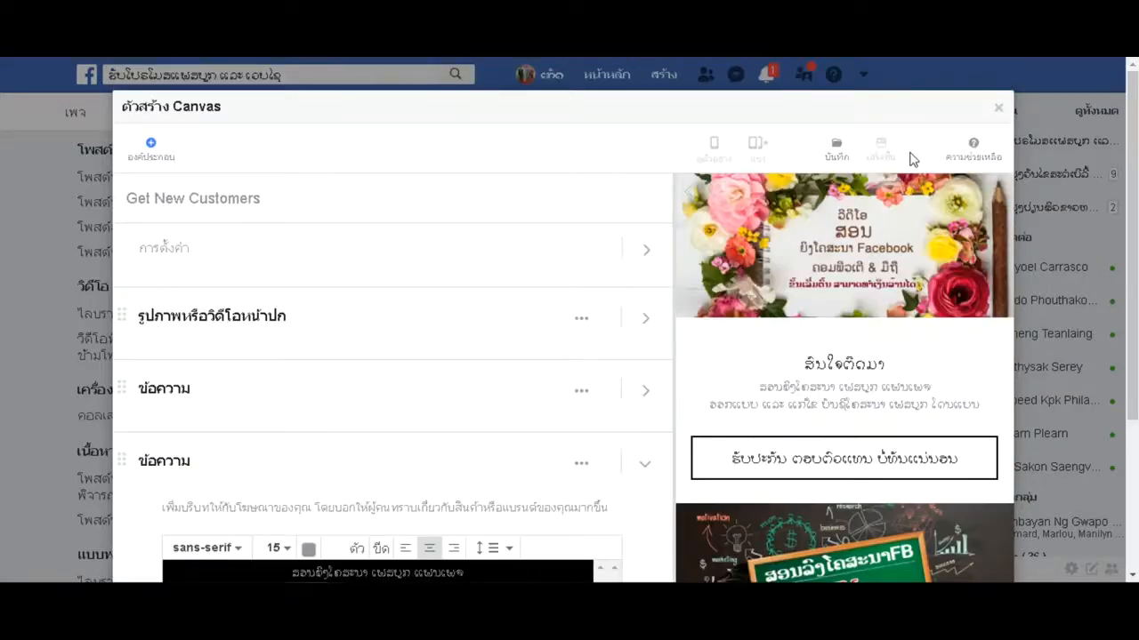
left_click(847, 159)
scroll(827, 304, "down", 10)
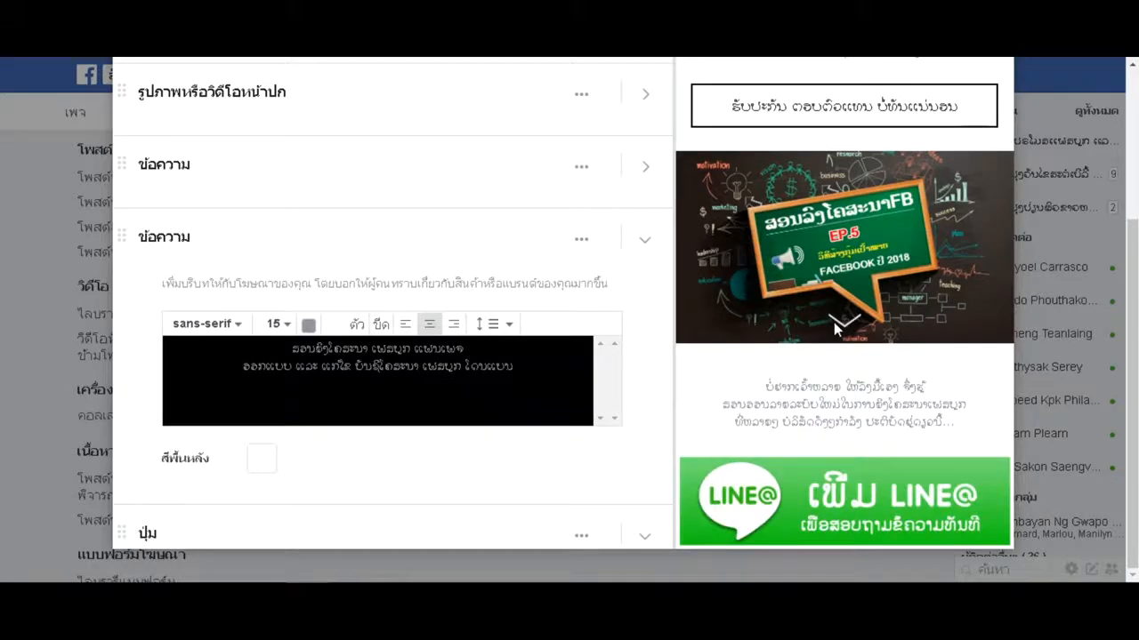
scroll(542, 388, "up", 5)
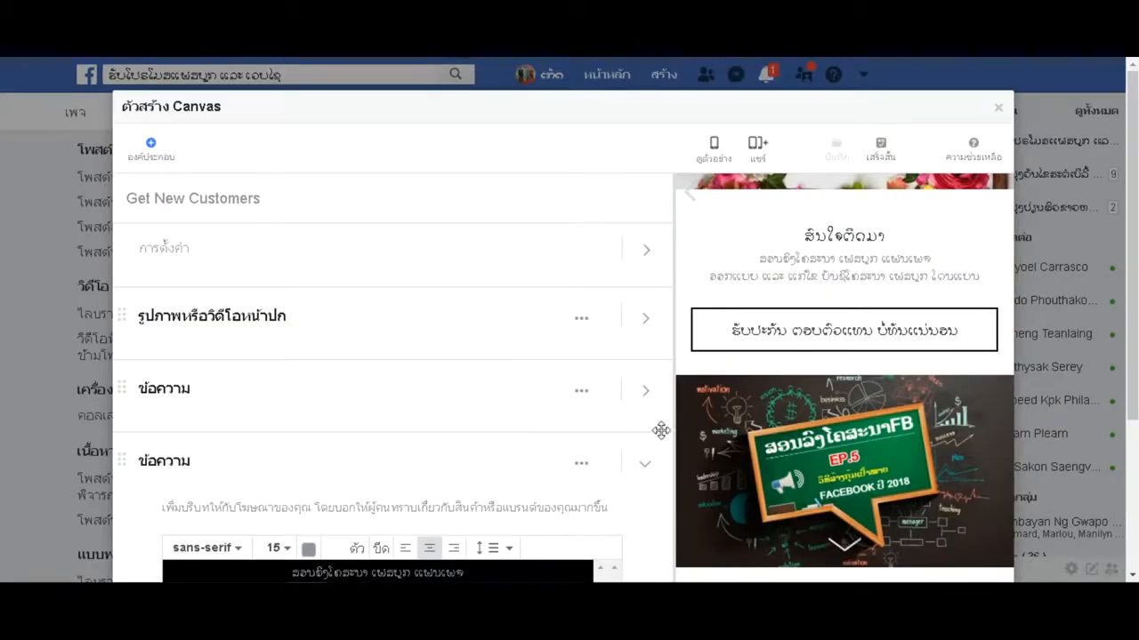
- Collapse the text and button components, expand the carousel and show its image 1
left_click(645, 471)
scroll(623, 391, "down", 3)
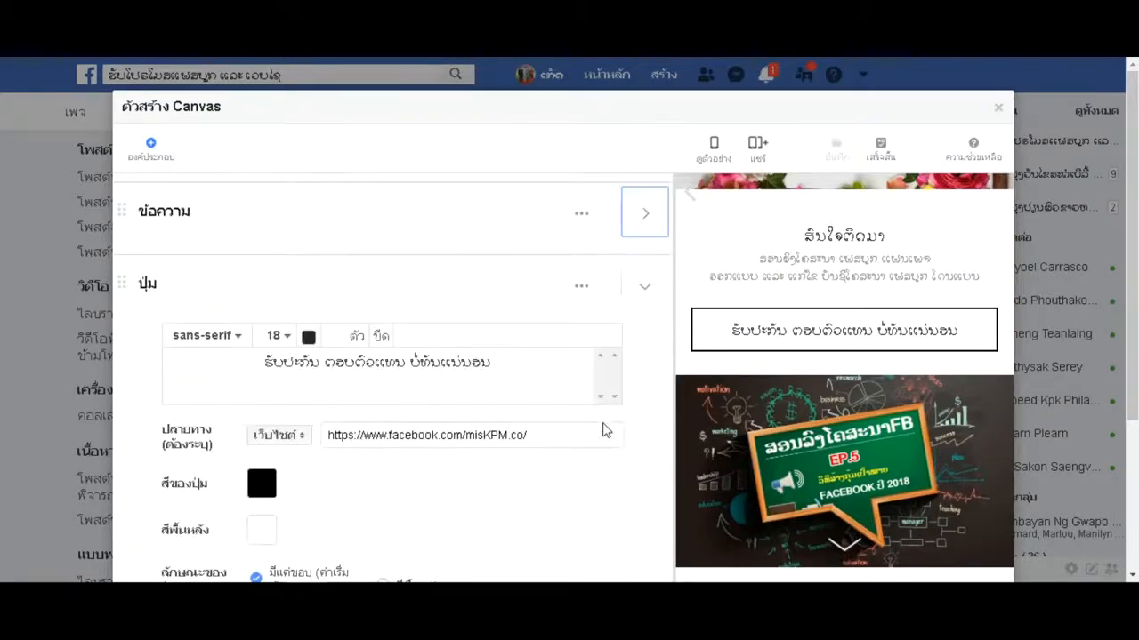
left_click(646, 288)
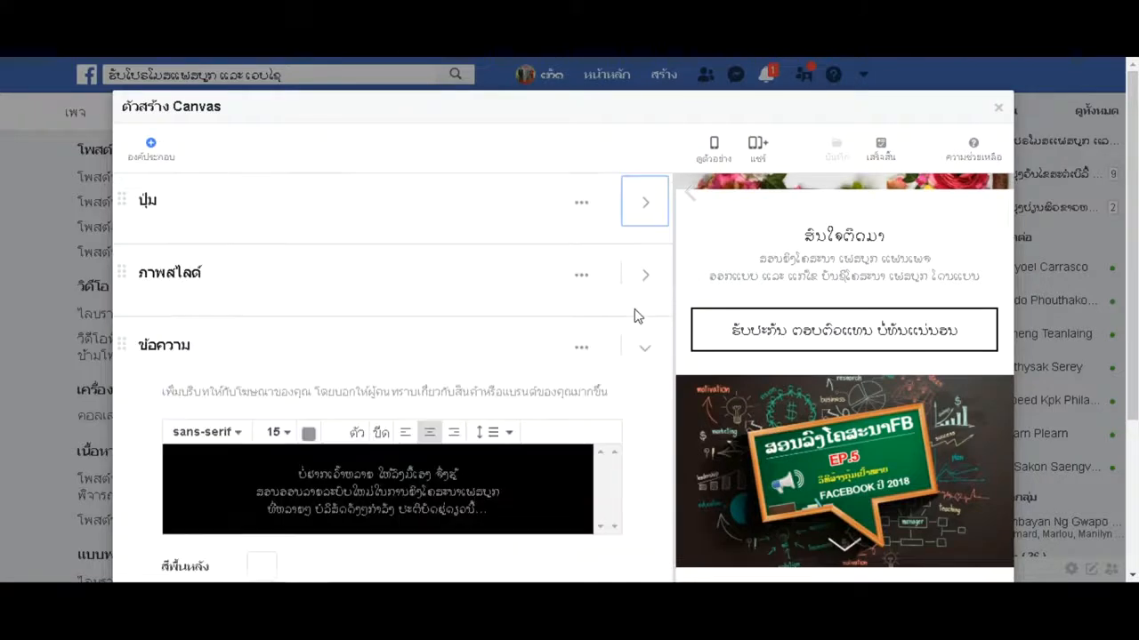
left_click(645, 348)
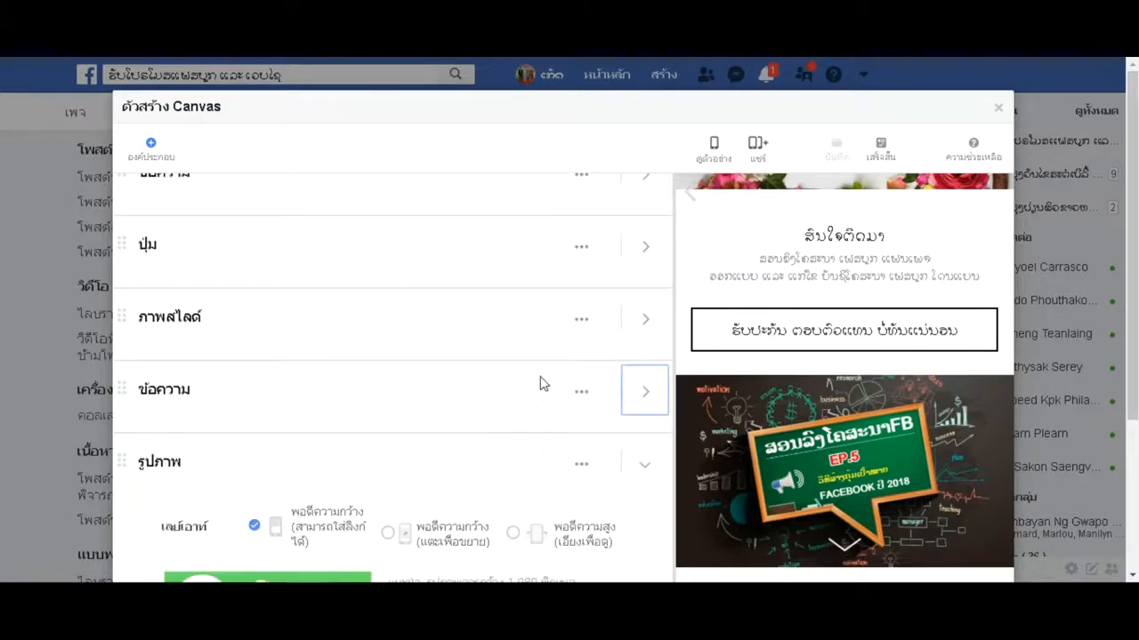
left_click(647, 322)
left_click(177, 449)
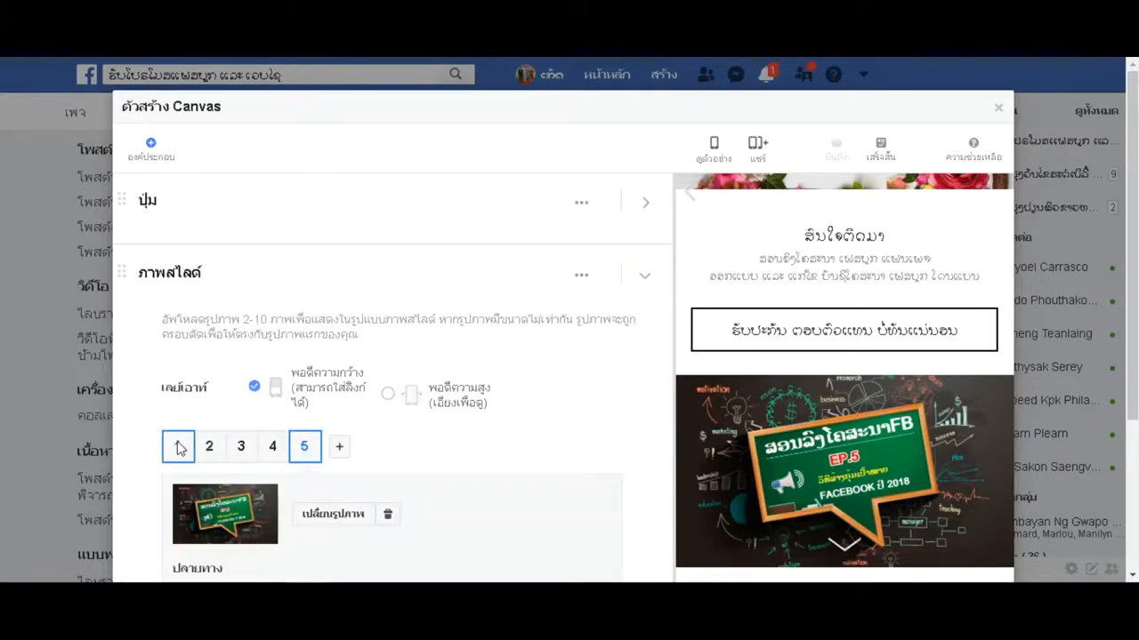
scroll(738, 356, "up", 2)
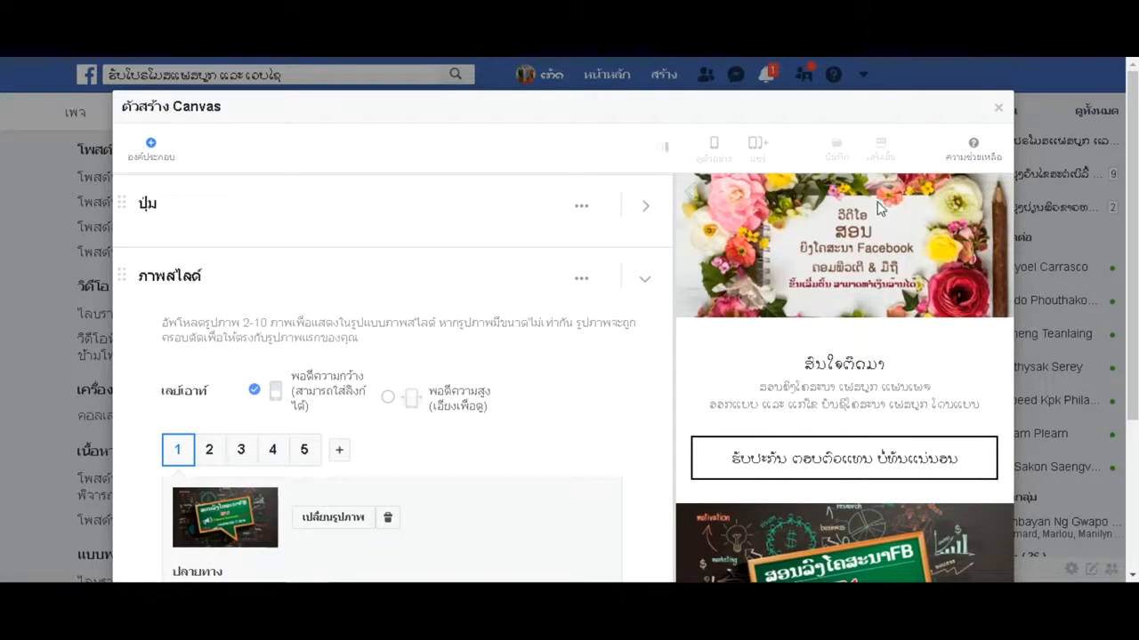
- Mark the Canvas as finished, confirm it, and close the Canvas builder
left_click(880, 152)
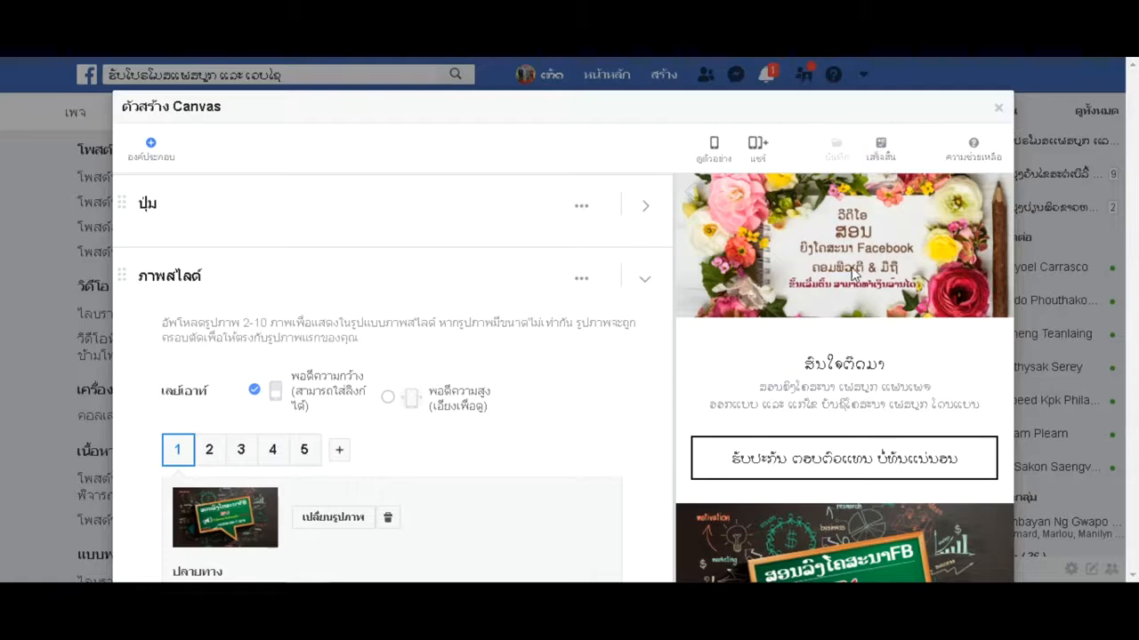
left_click(704, 336)
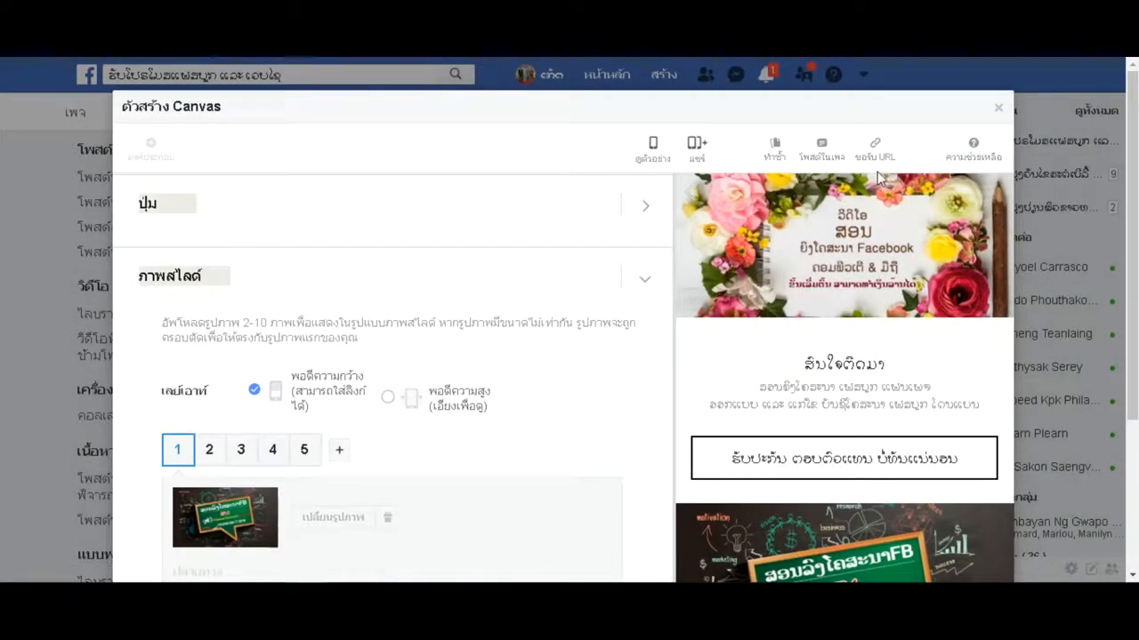
left_click(999, 107)
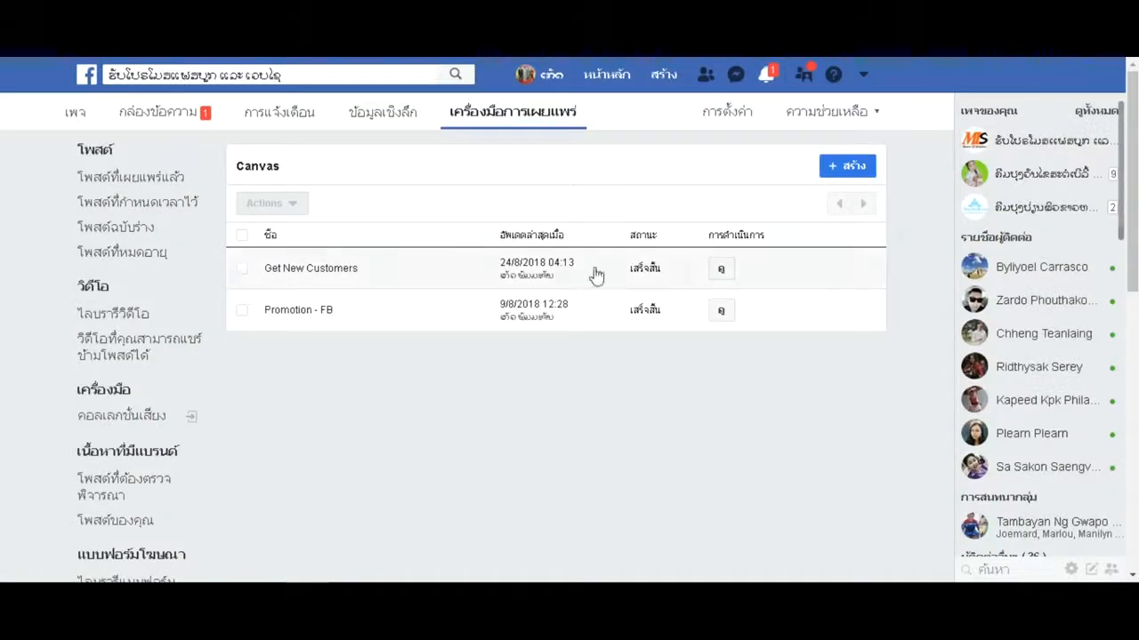
- Go to Facebook's ad management from the page account and open Ads Manager (ตัวจัดการโฆษณา)
left_click(863, 74)
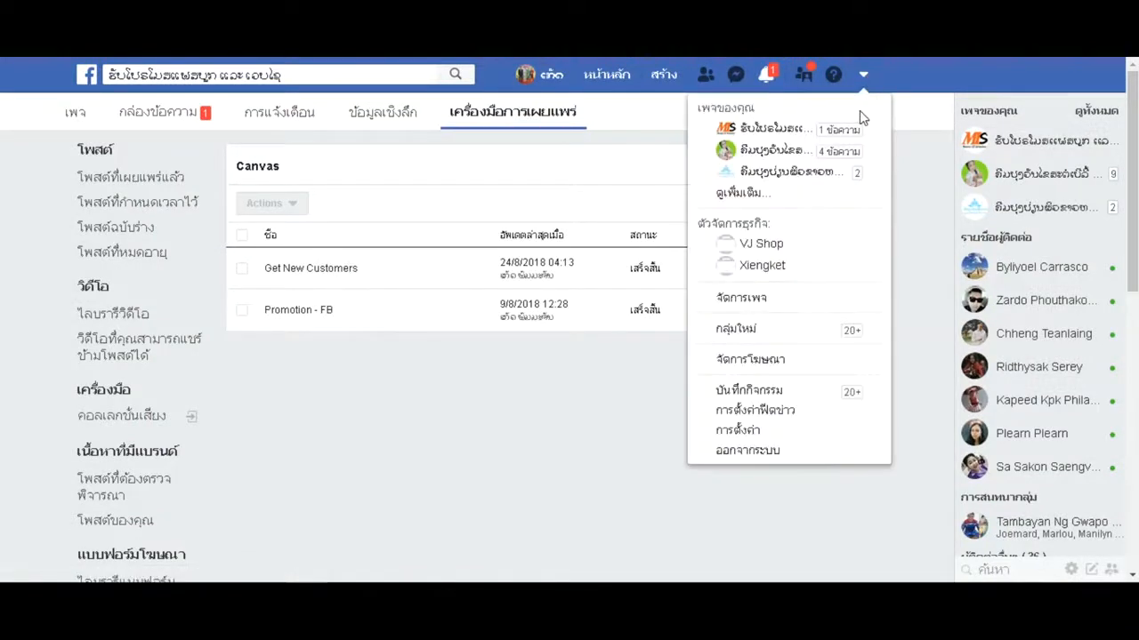
left_click(743, 363)
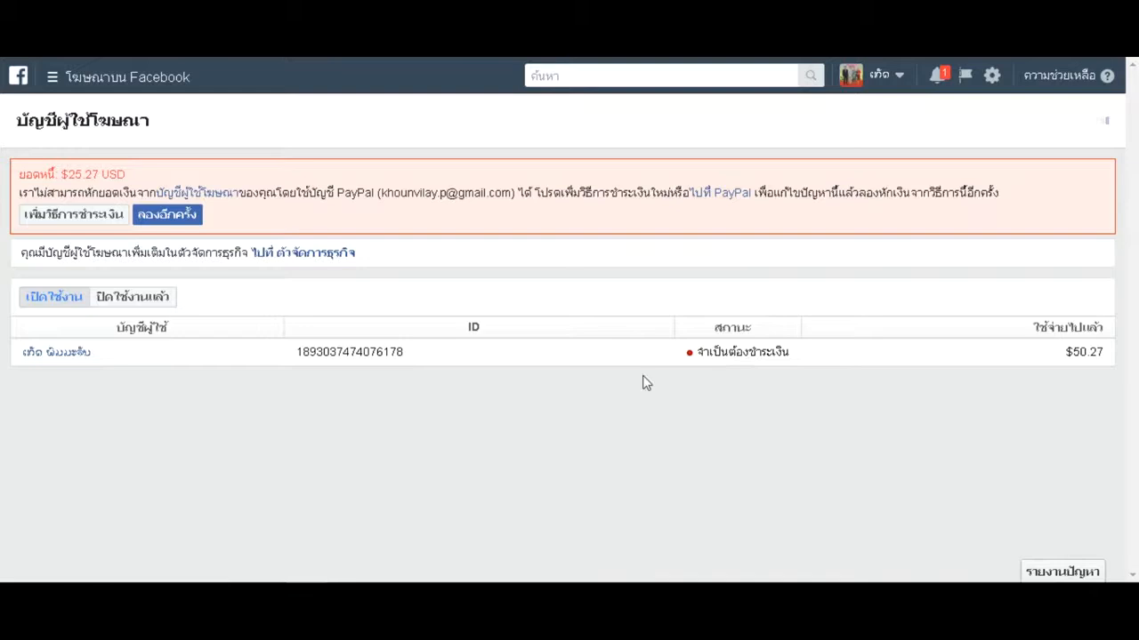
left_click(52, 76)
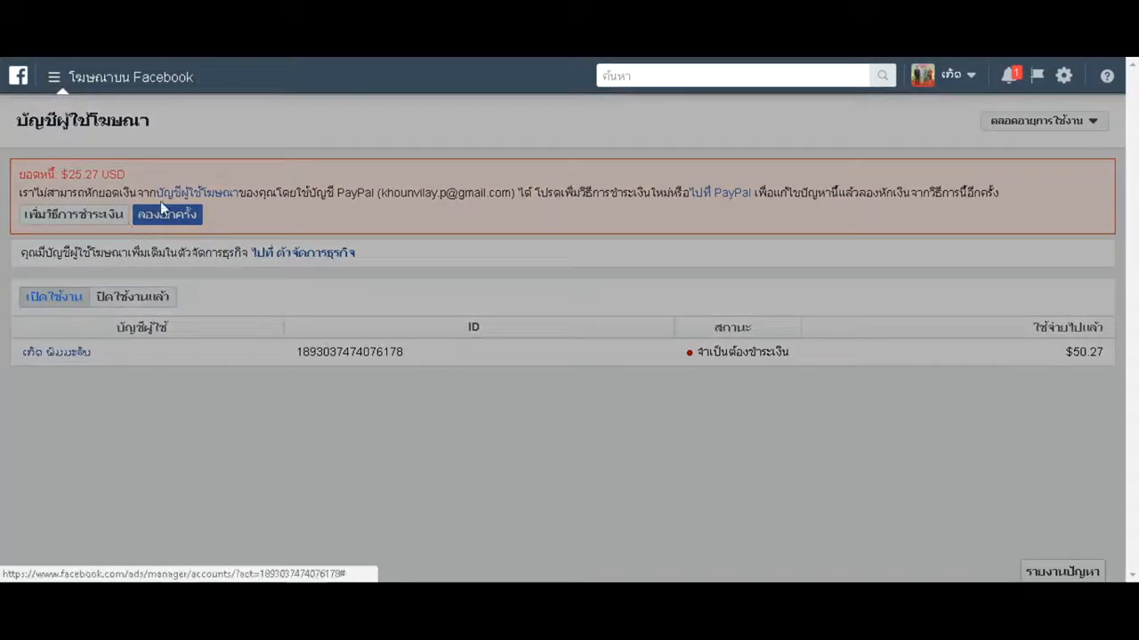
left_click(53, 78)
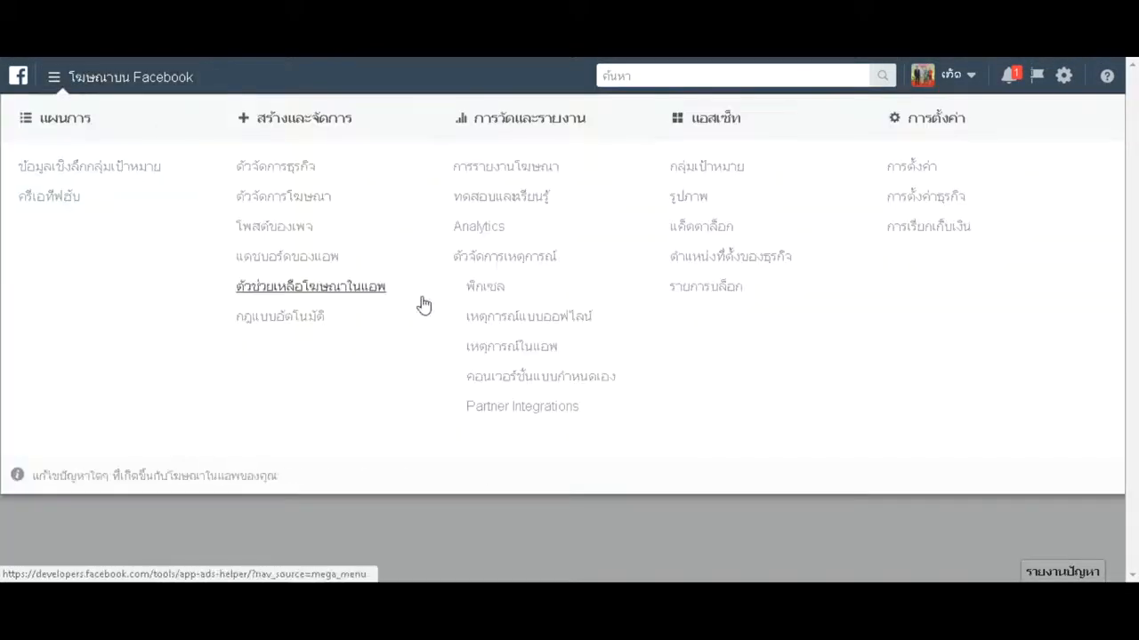
left_click(295, 198)
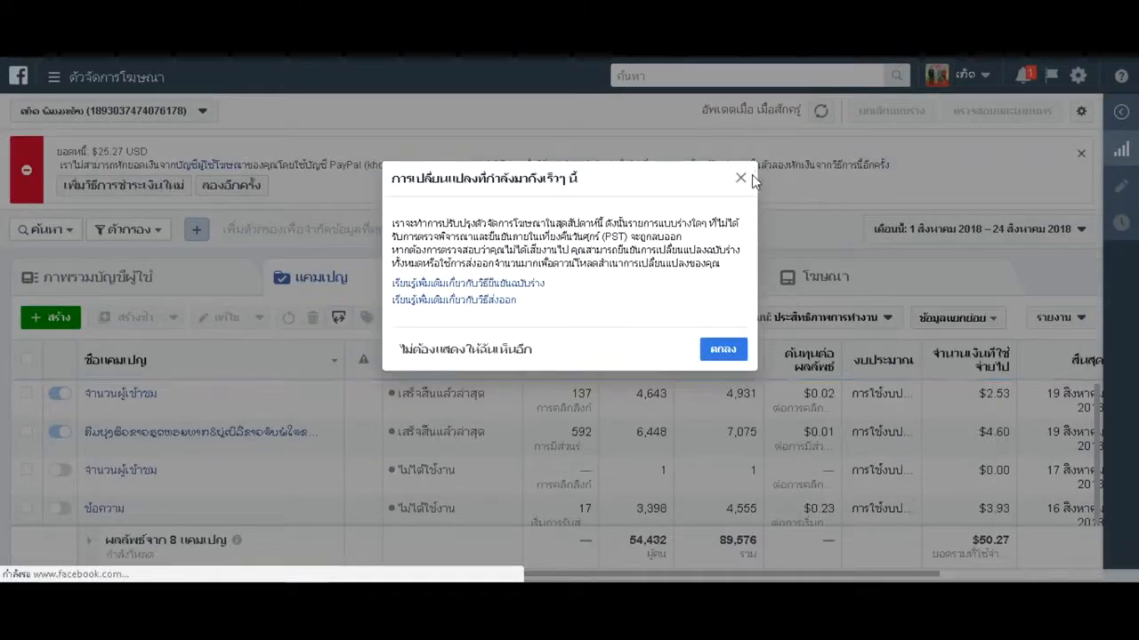
- Dismiss the upcoming-changes notice, switch to the VJ - Rate ad account and close the payment alert
left_click(739, 181)
left_click(196, 112)
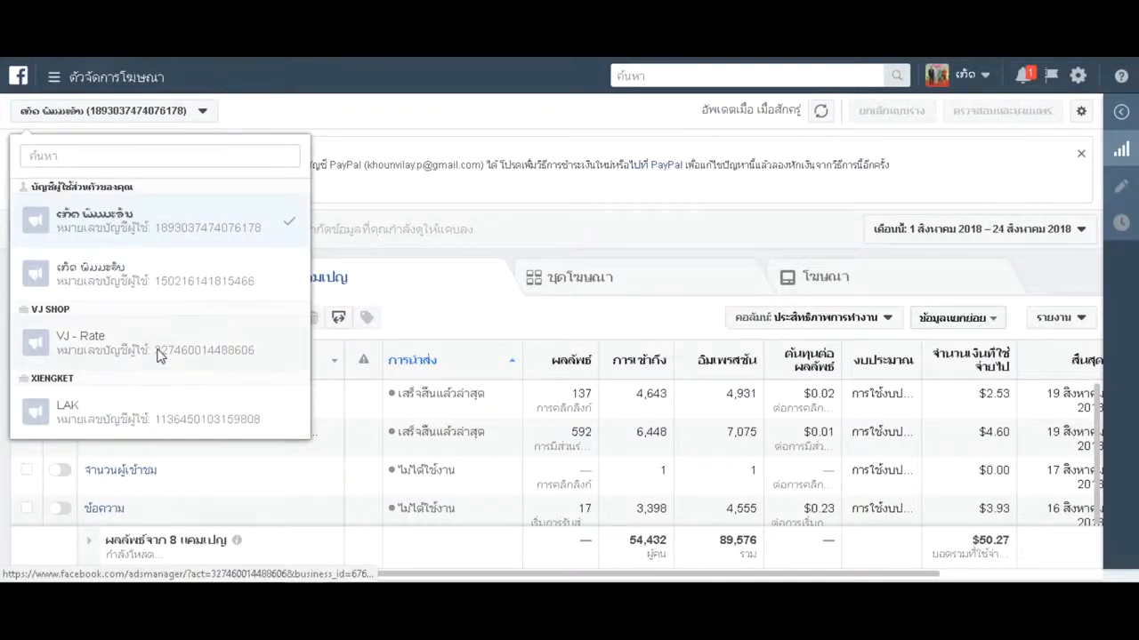
left_click(158, 355)
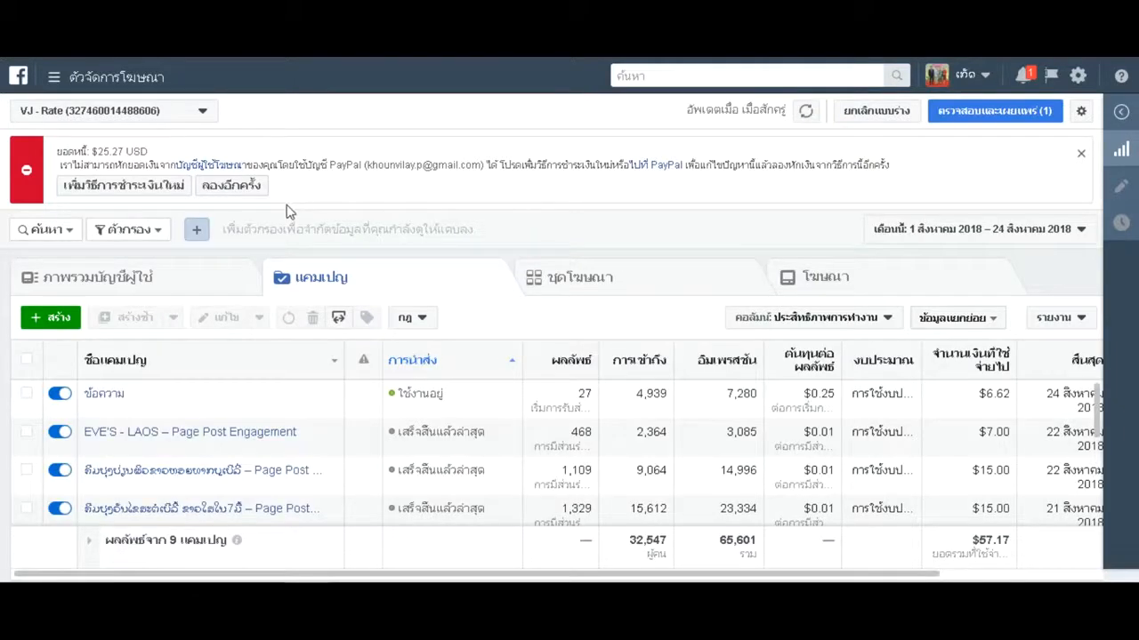
left_click(1081, 155)
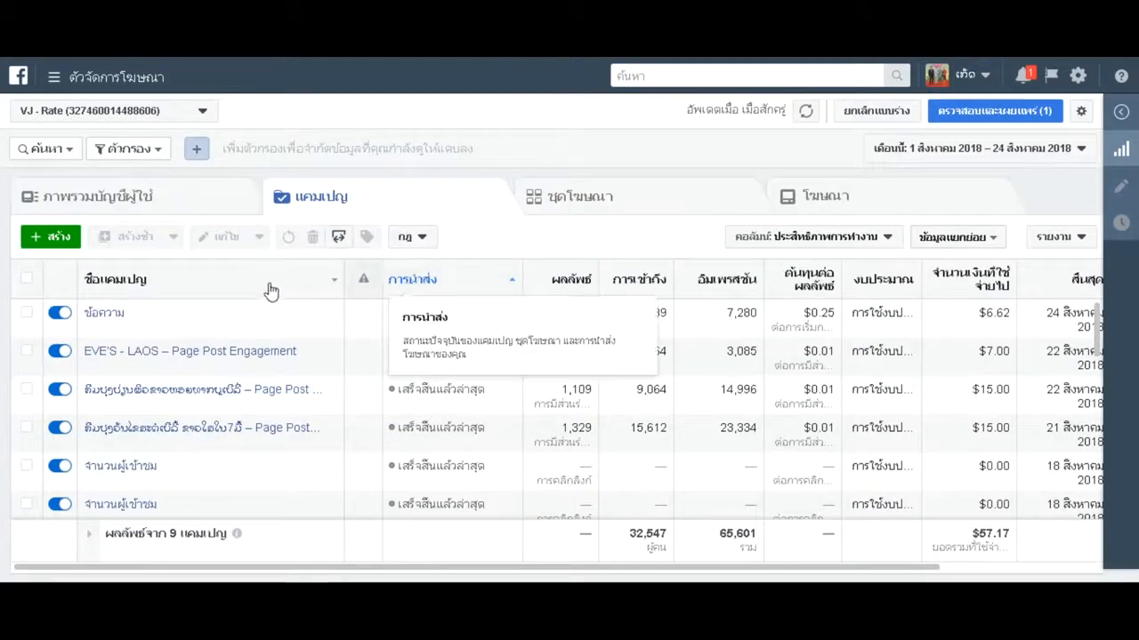
- Start creating an ad from the ads list, dismiss the unfinished draft and choose to create a new campaign
left_click(850, 196)
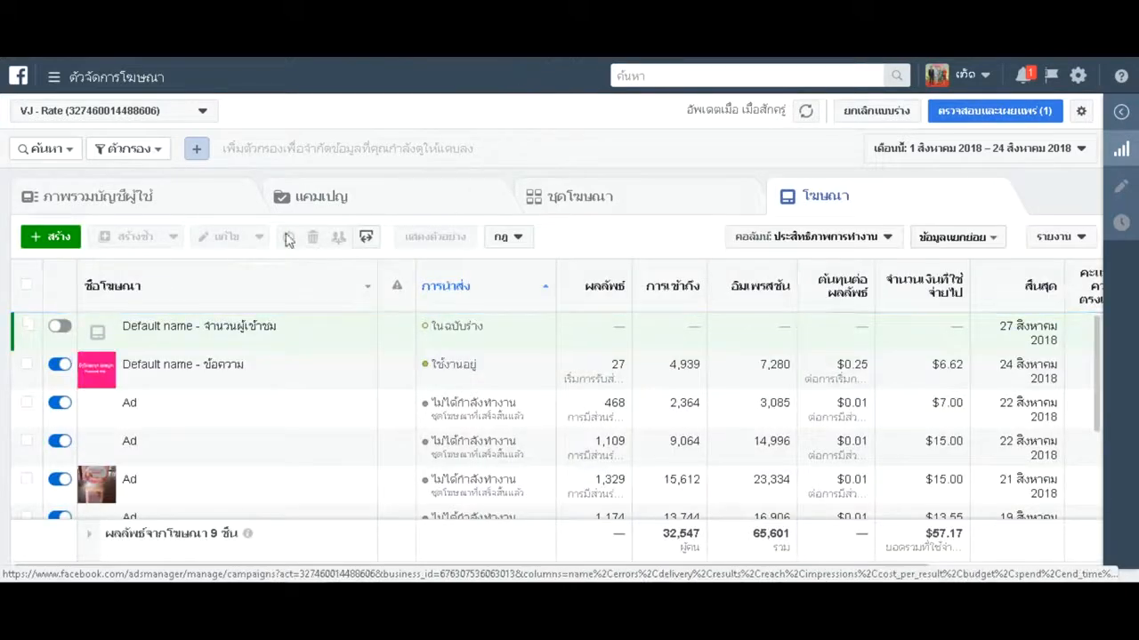
left_click(60, 237)
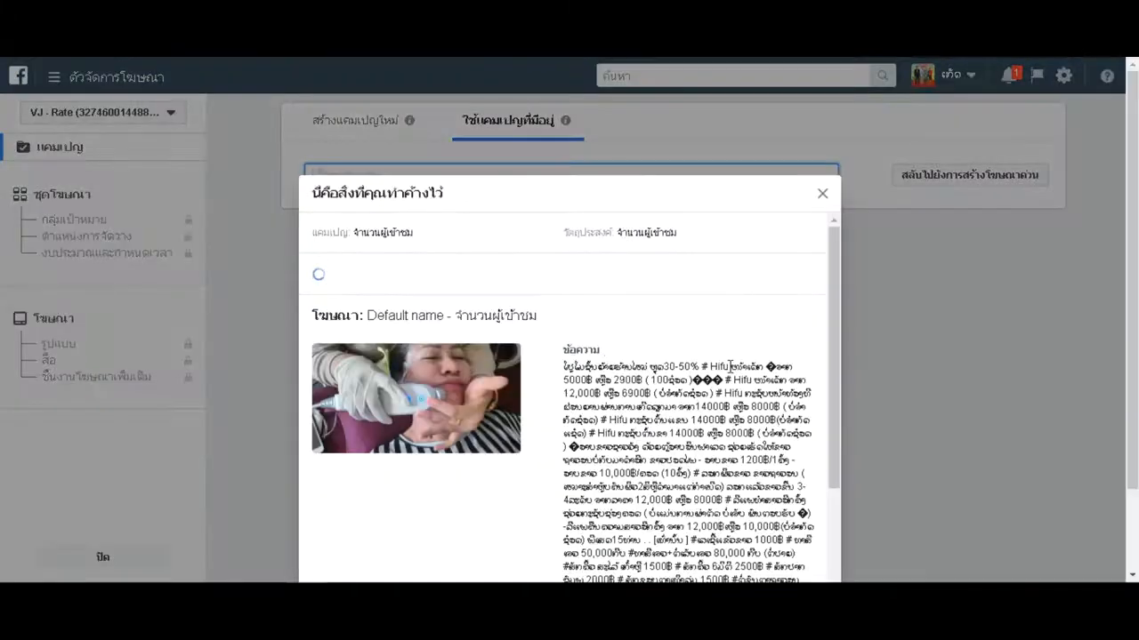
left_click(821, 194)
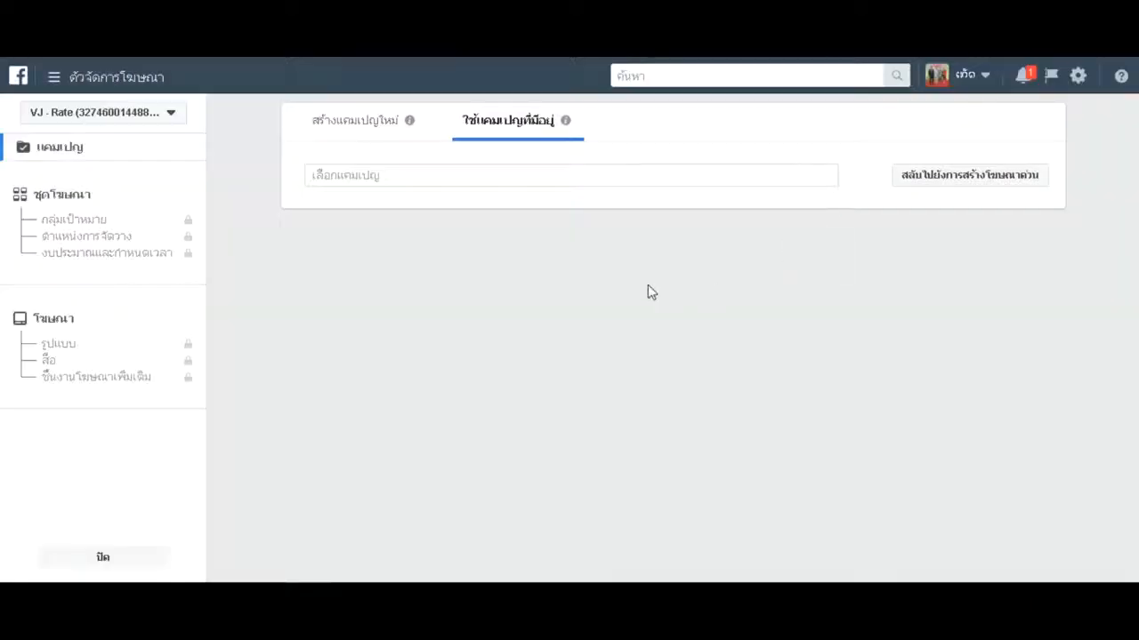
left_click(319, 131)
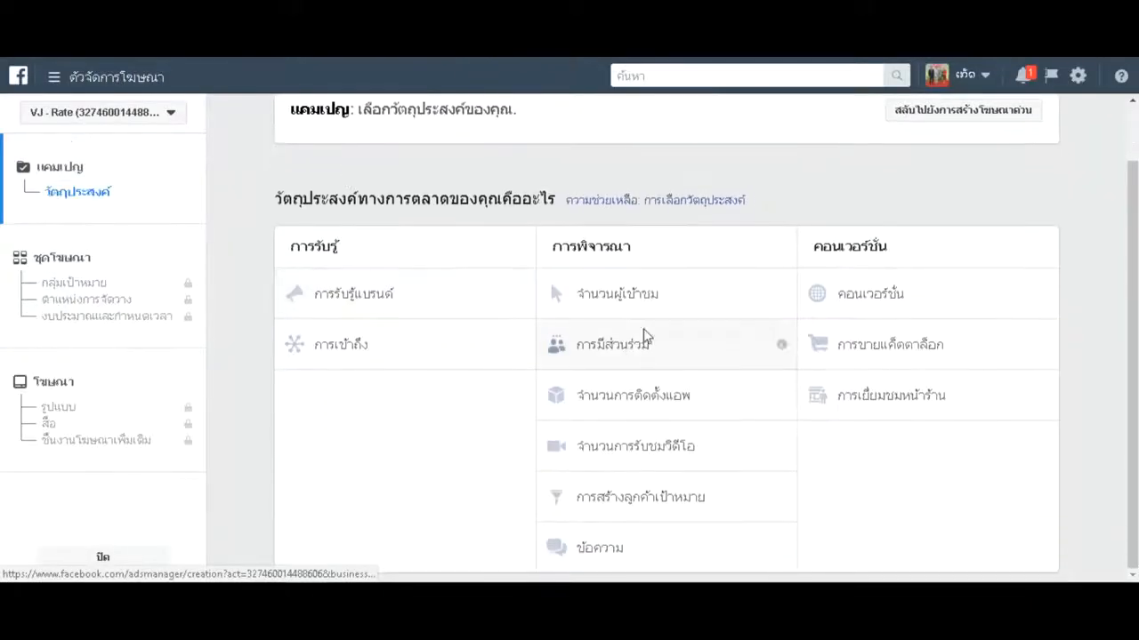
left_click(636, 304)
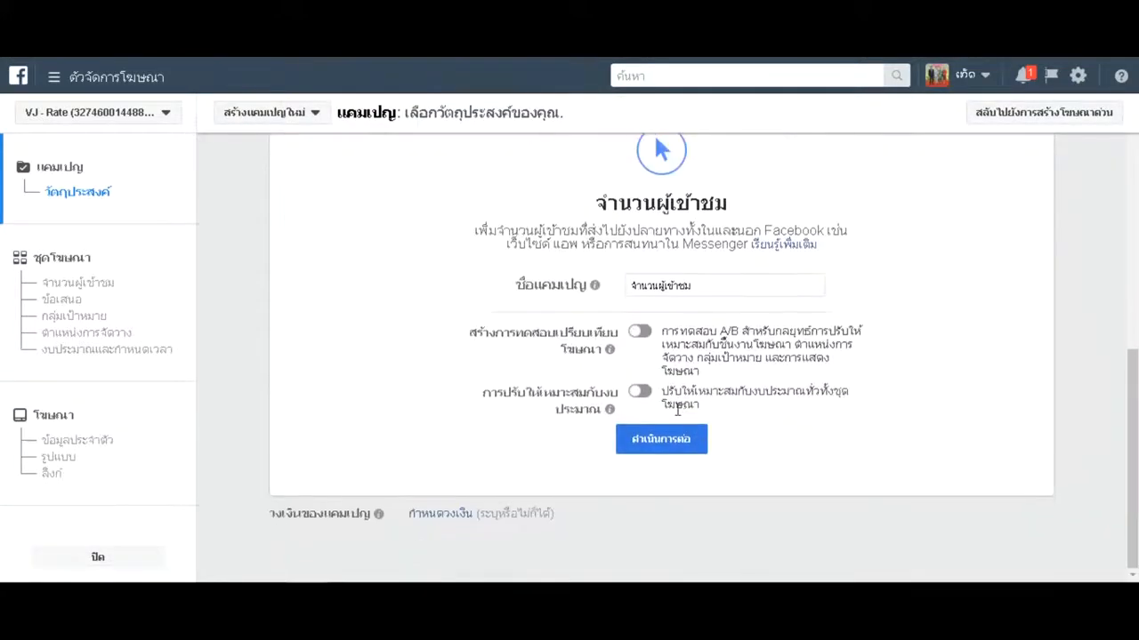
left_click(712, 283)
key("ctrl+a")
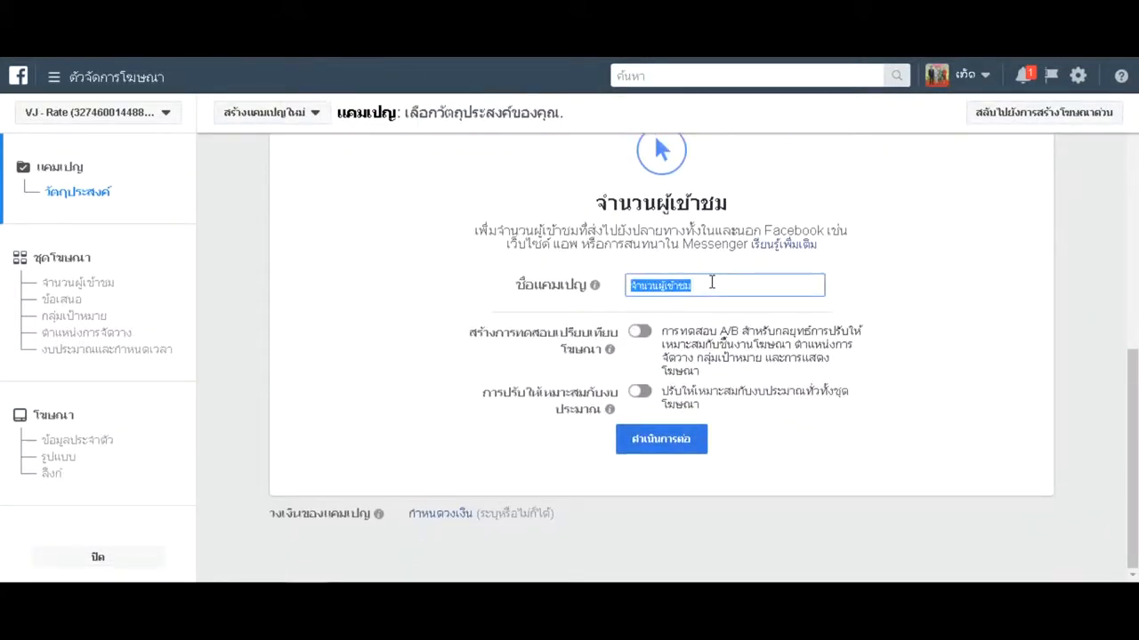
left_click(678, 435)
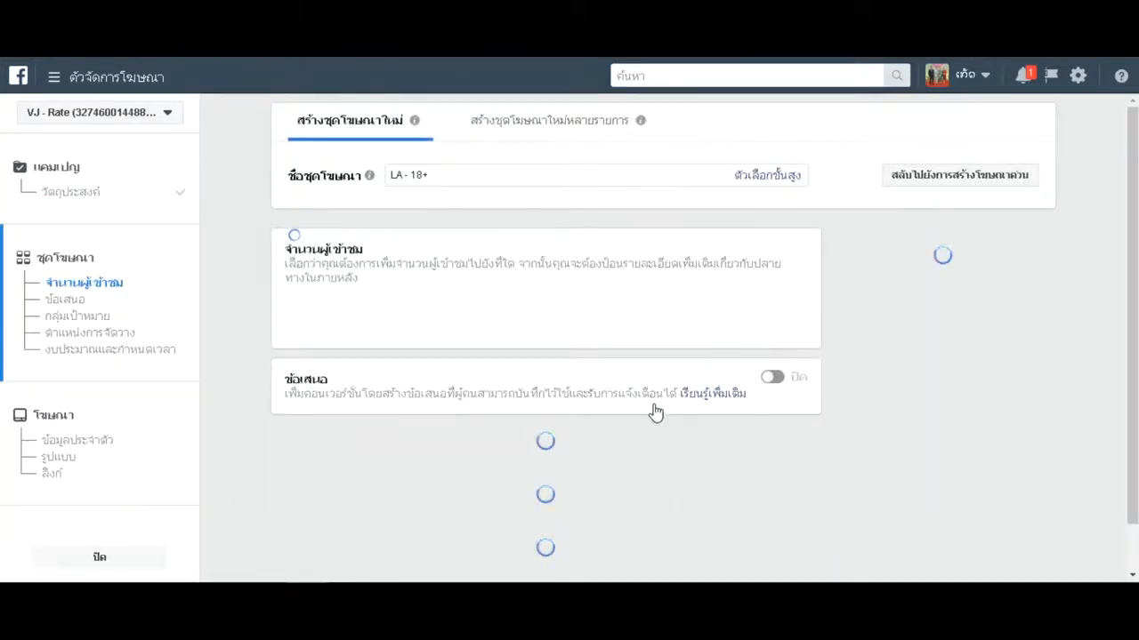
scroll(636, 436, "down", 10)
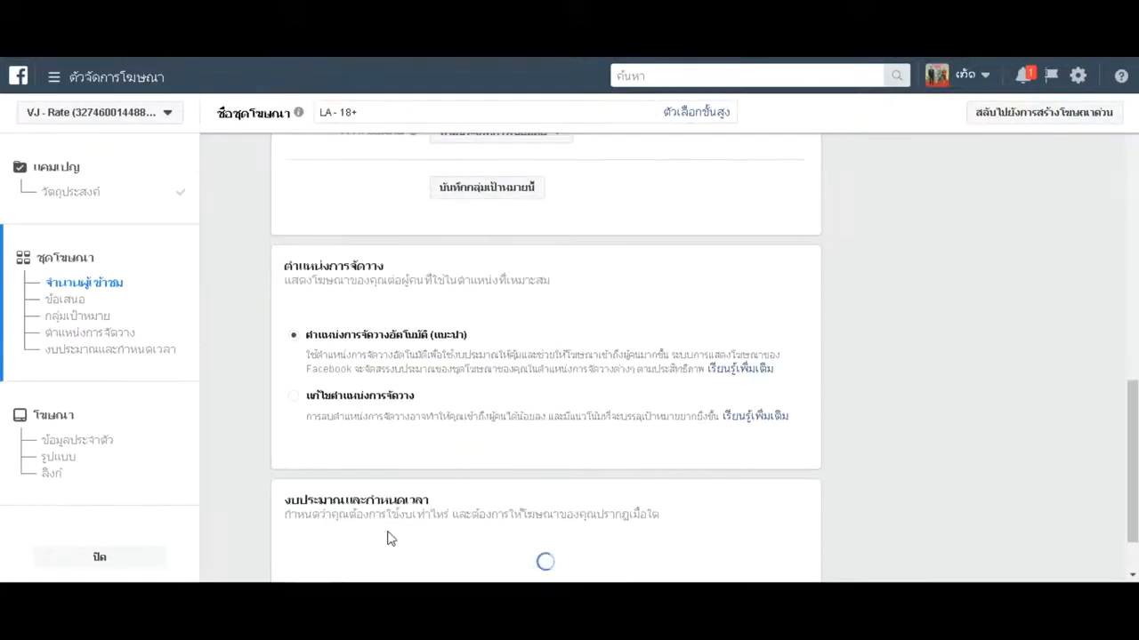
scroll(383, 527, "down", 1)
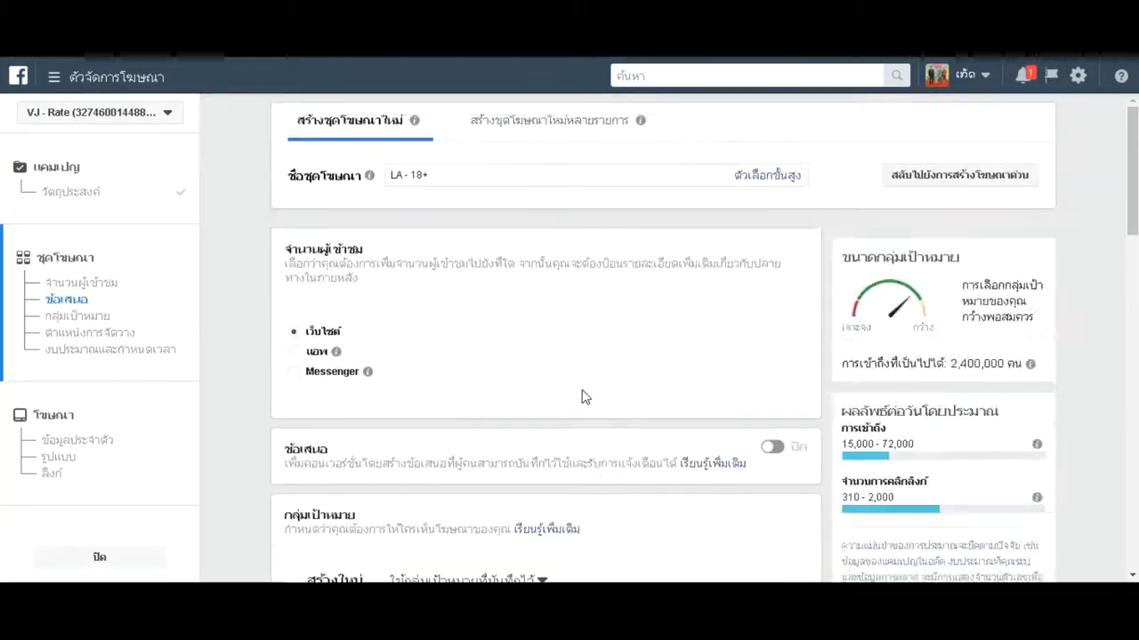
left_click(98, 284)
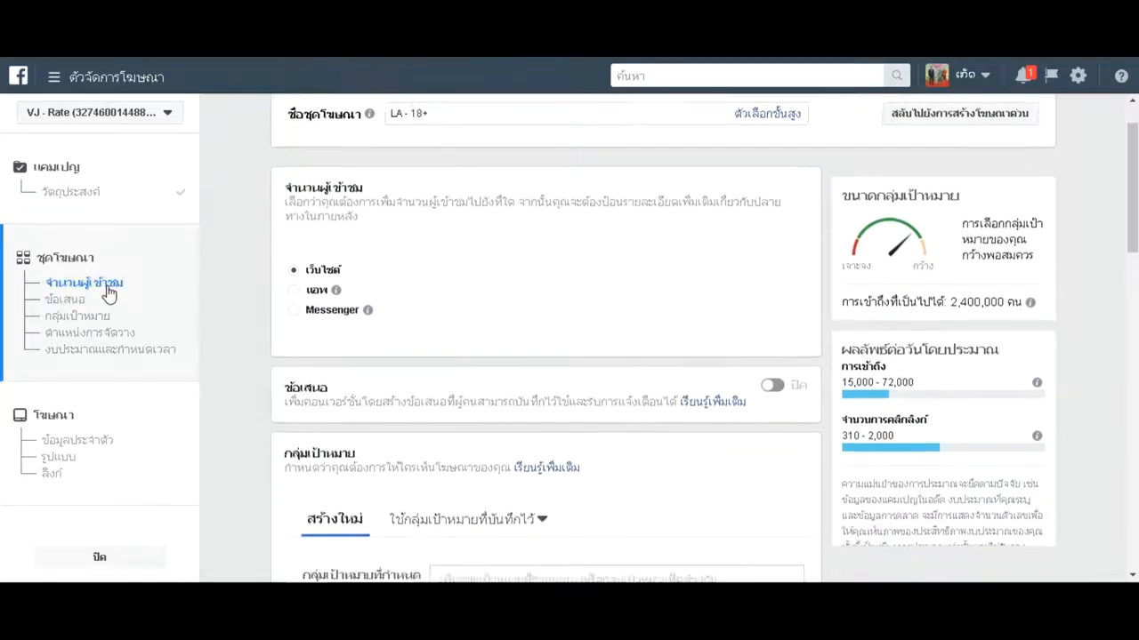
scroll(631, 383, "up", 2)
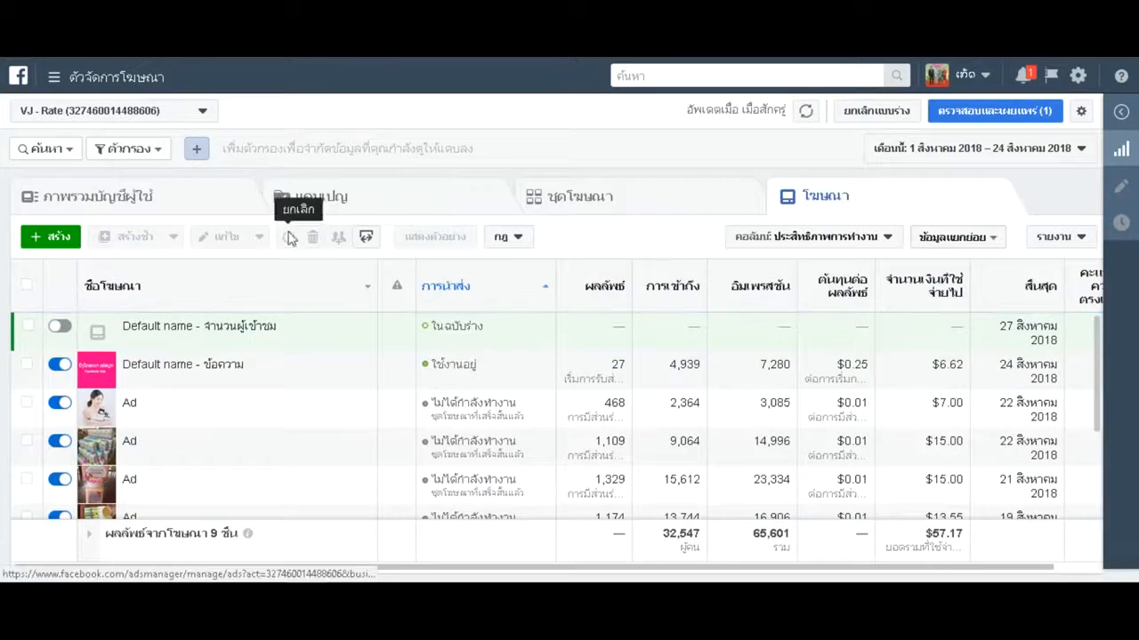
- Start creating an ad again from the ads list, dismiss the unfinished draft and choose to create a new campaign
left_click(45, 237)
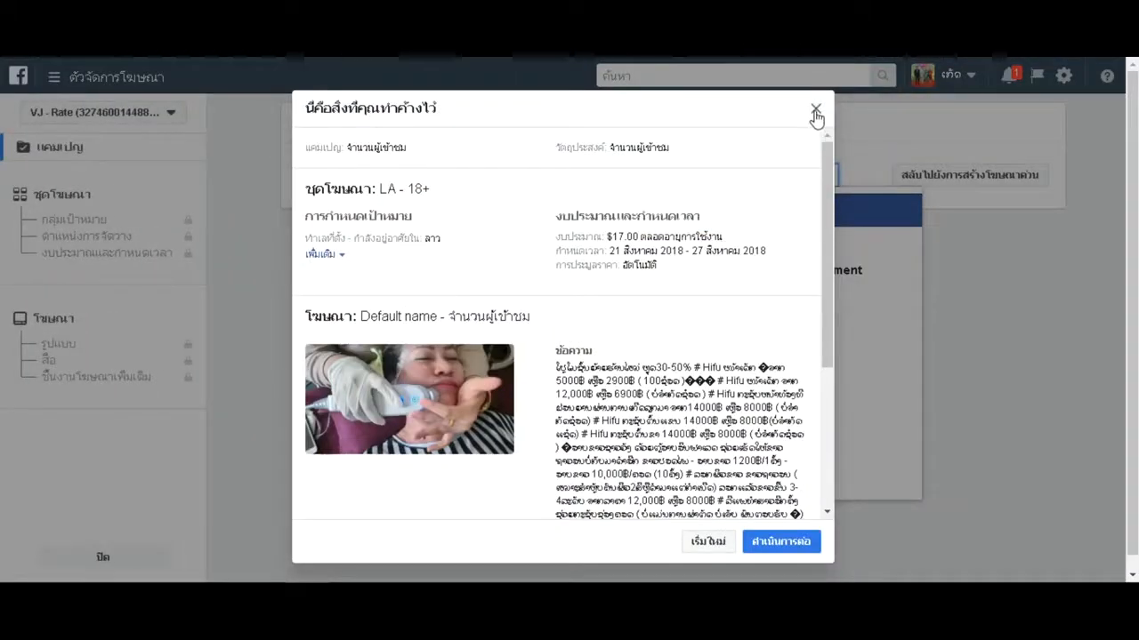
left_click(815, 108)
left_click(328, 124)
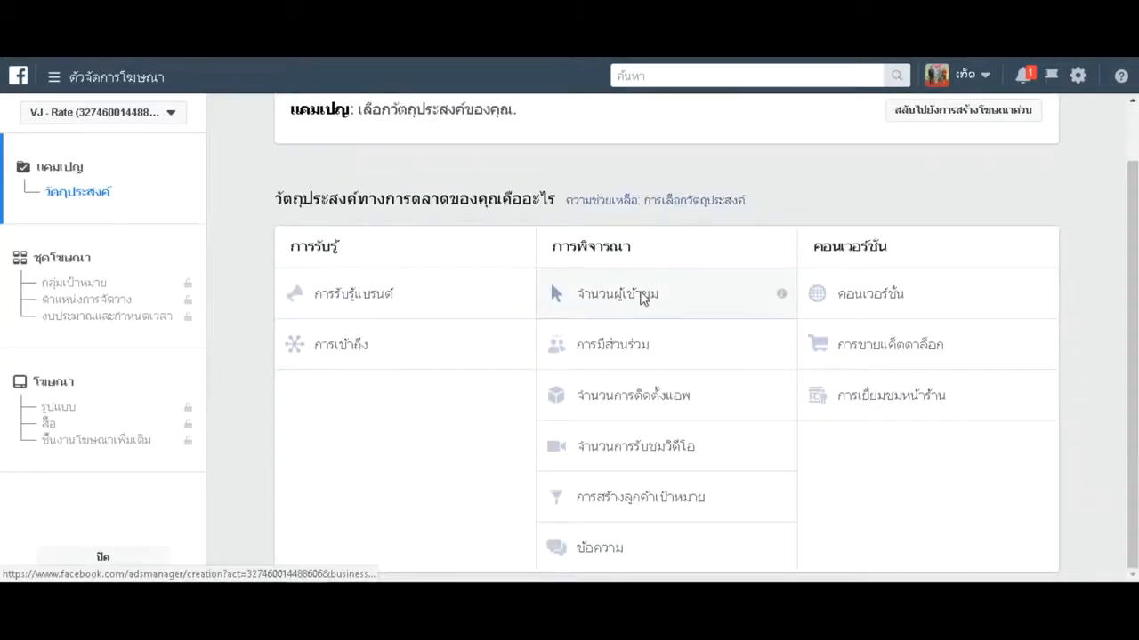
- Choose the traffic objective (จำนวนผู้เข้าชม), name the campaign Canvas-01 and continue to the ad set
left_click(644, 298)
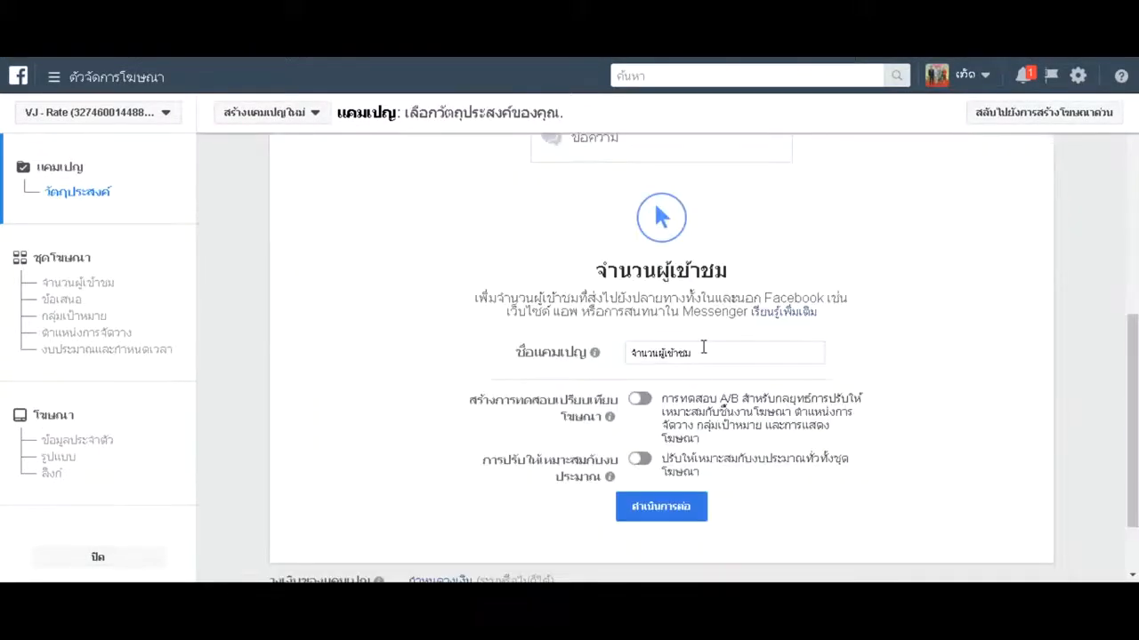
triple_click(702, 352)
left_click(703, 347)
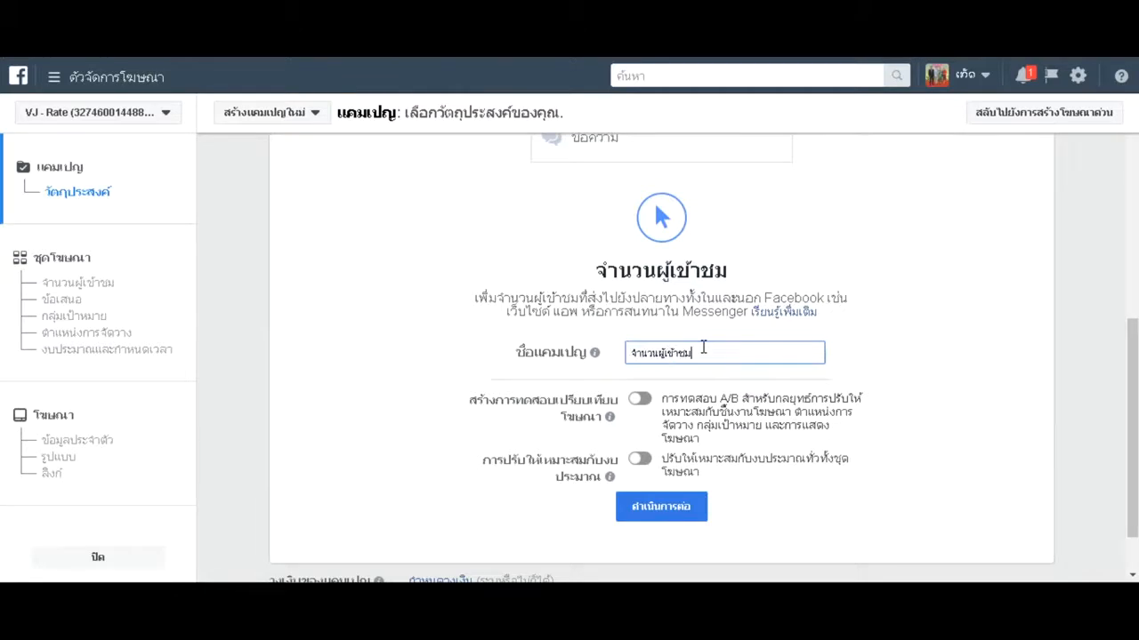
triple_click(703, 345)
type("Canvas-01")
left_click(681, 519)
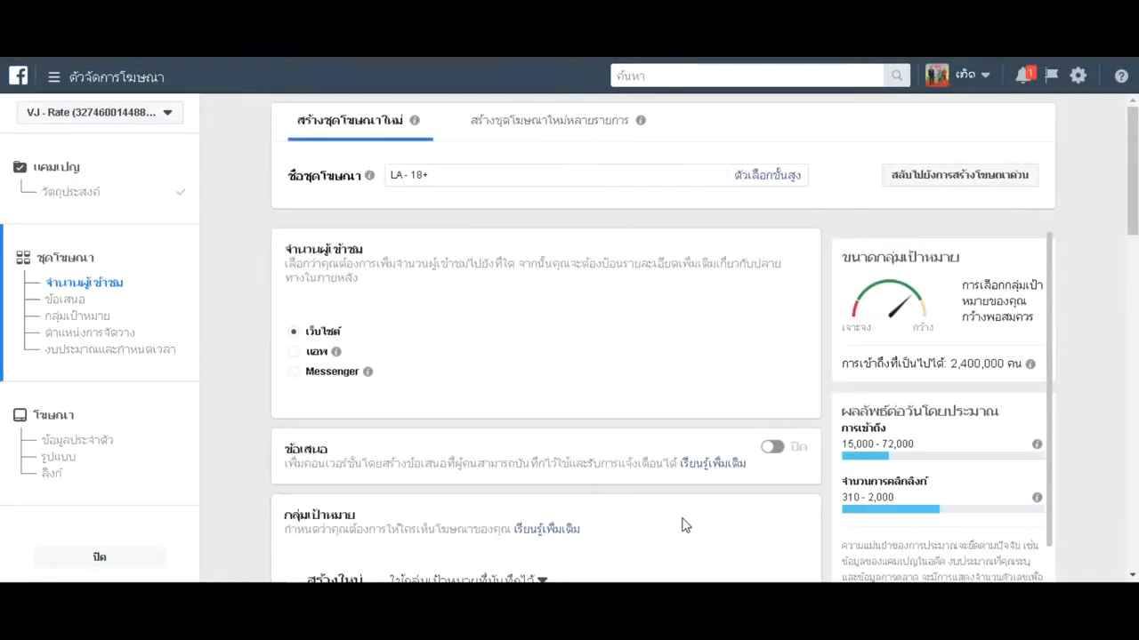
- Use the saved audience FB - Promotion for the ad set and review its location, age, language and interest details
scroll(464, 237, "down", 3)
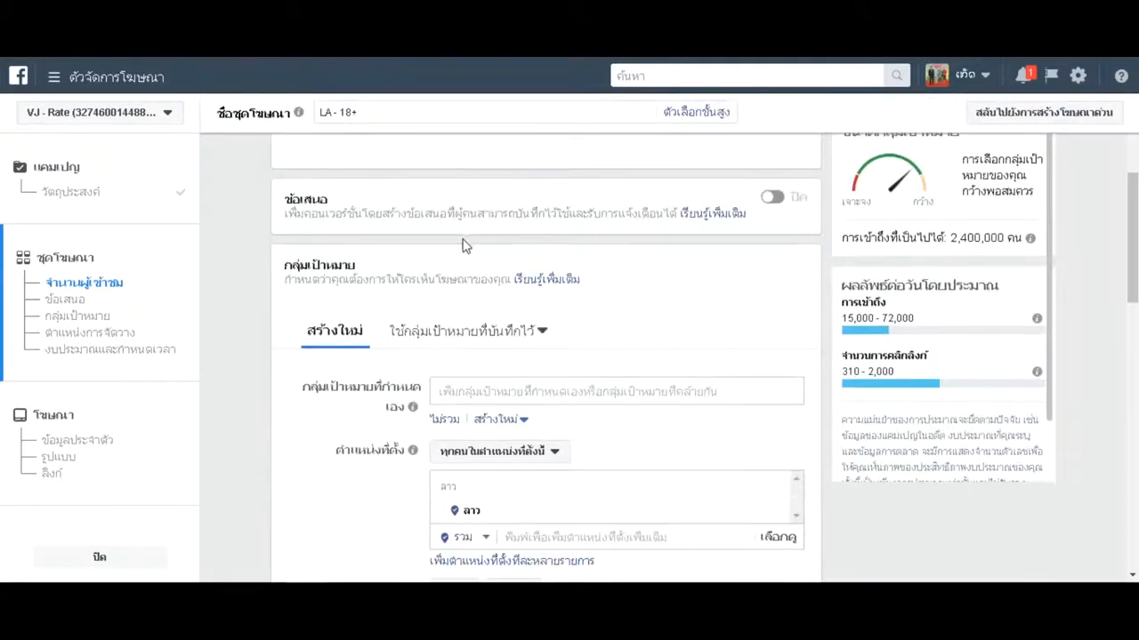
left_click(471, 330)
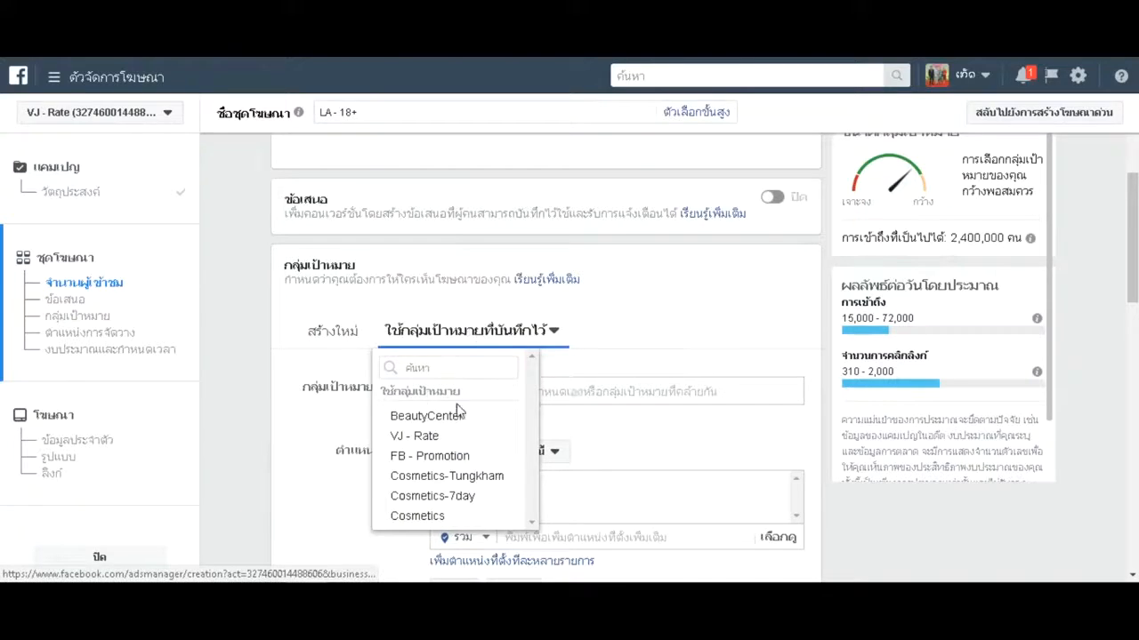
mouse_move(424, 444)
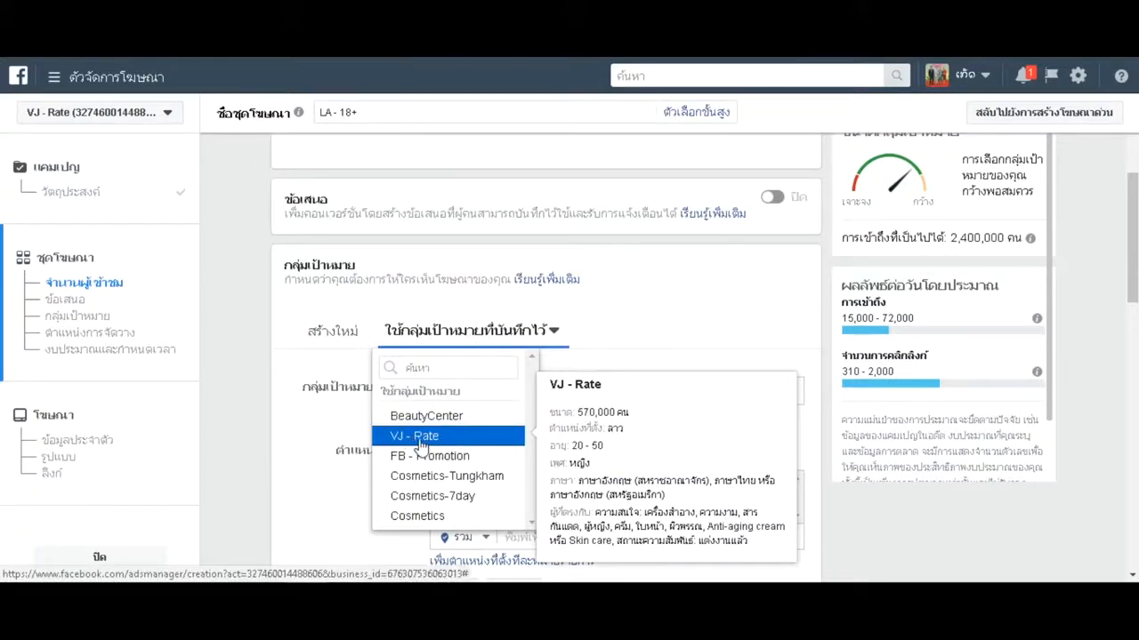
left_click(422, 460)
scroll(569, 409, "down", 4)
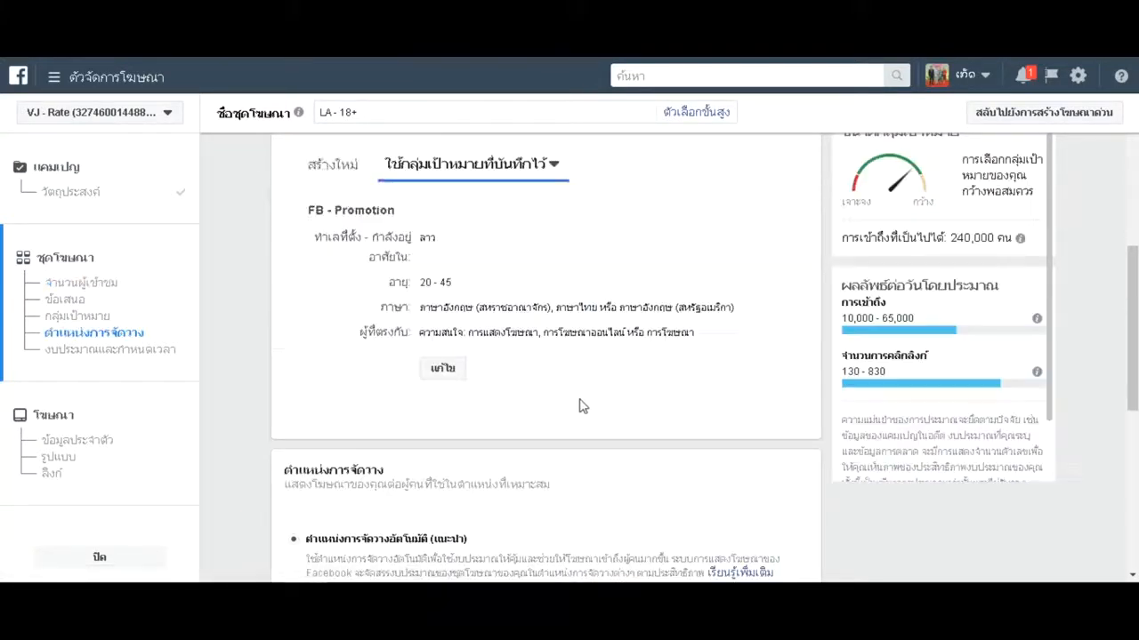
scroll(565, 382, "up", 3)
left_click_drag(418, 322, 708, 419)
left_click(692, 464)
- Switch the ad set to edited placements and exclude Facebook's Instant Articles and right column
scroll(569, 466, "down", 4)
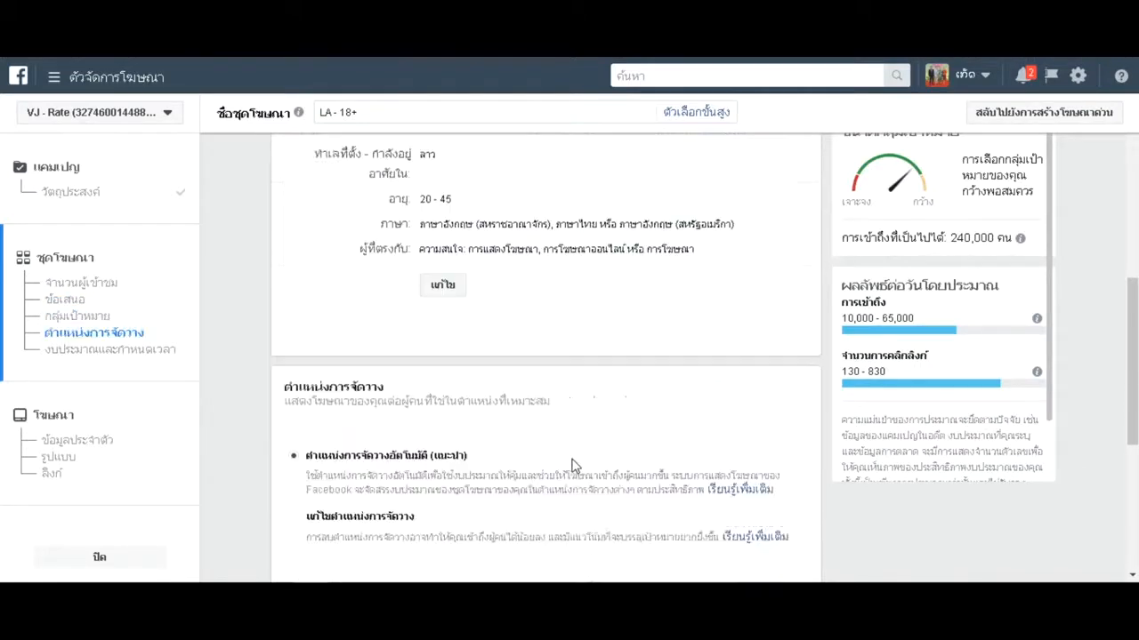
left_click(372, 349)
scroll(495, 312, "down", 4)
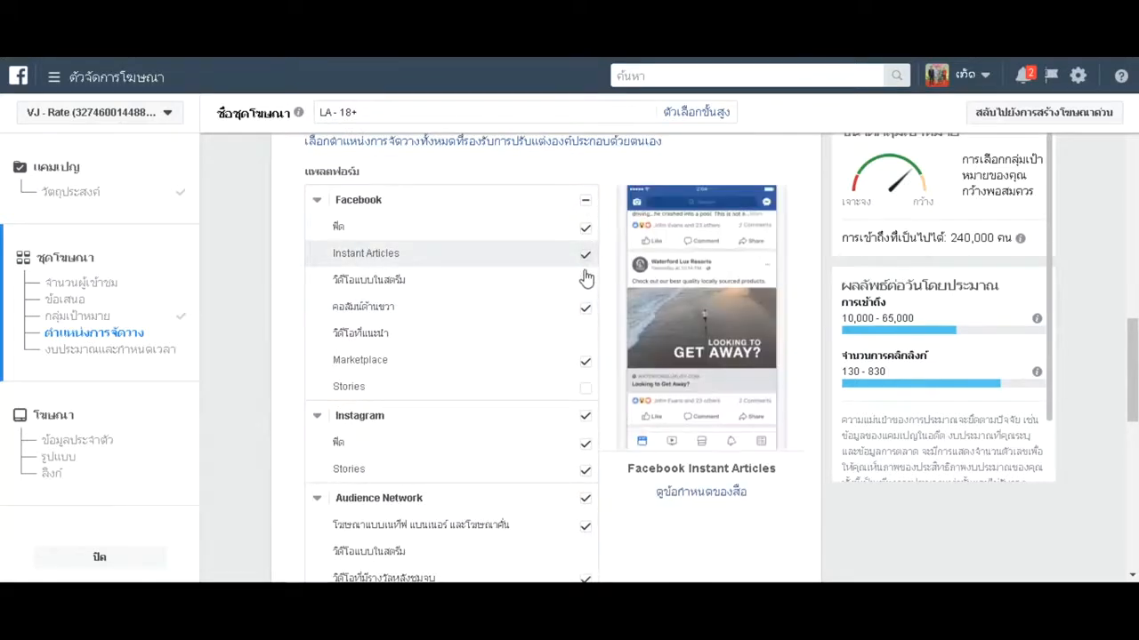
left_click(586, 255)
left_click(585, 308)
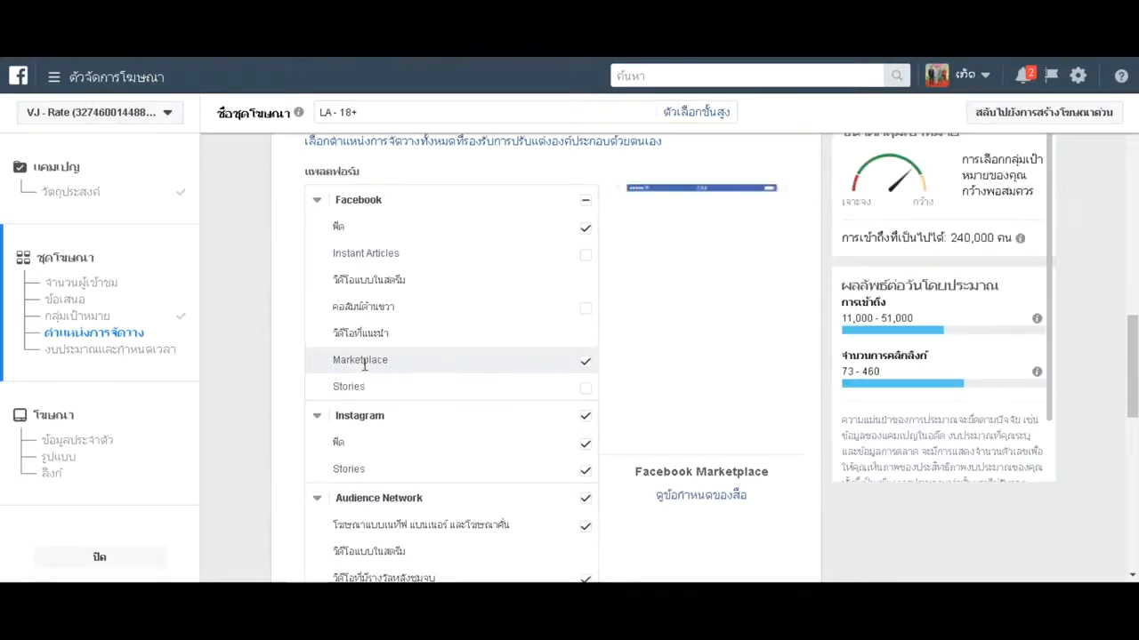
- Exclude all Instagram and Audience Network placements, and check the mobile device choices while keeping all mobile devices
left_click(586, 415)
scroll(593, 431, "down", 2)
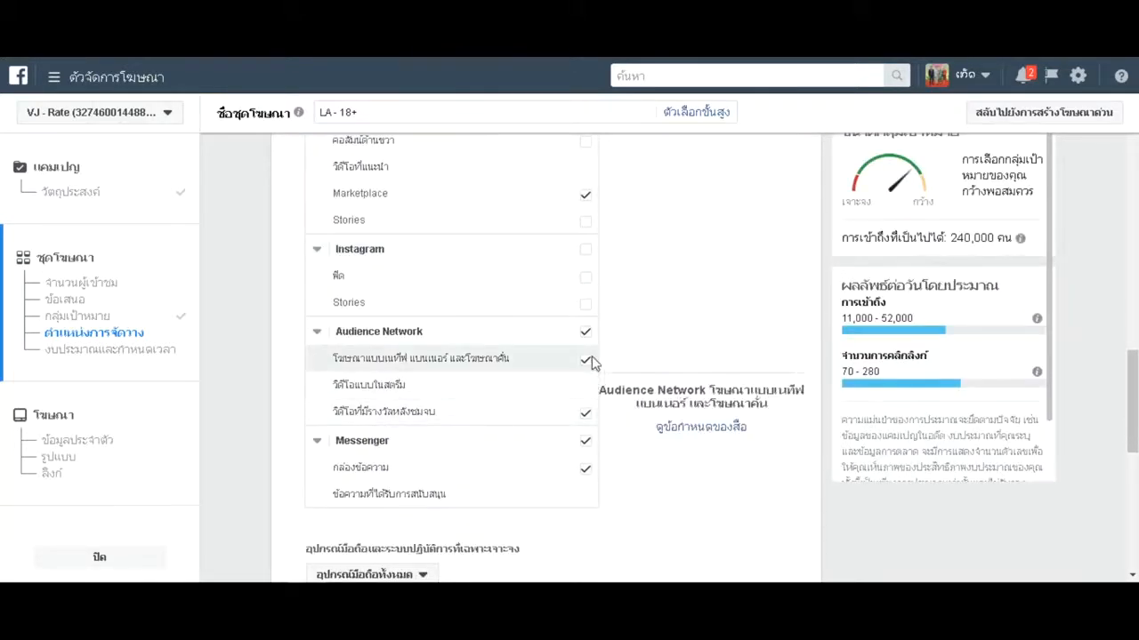
left_click(586, 335)
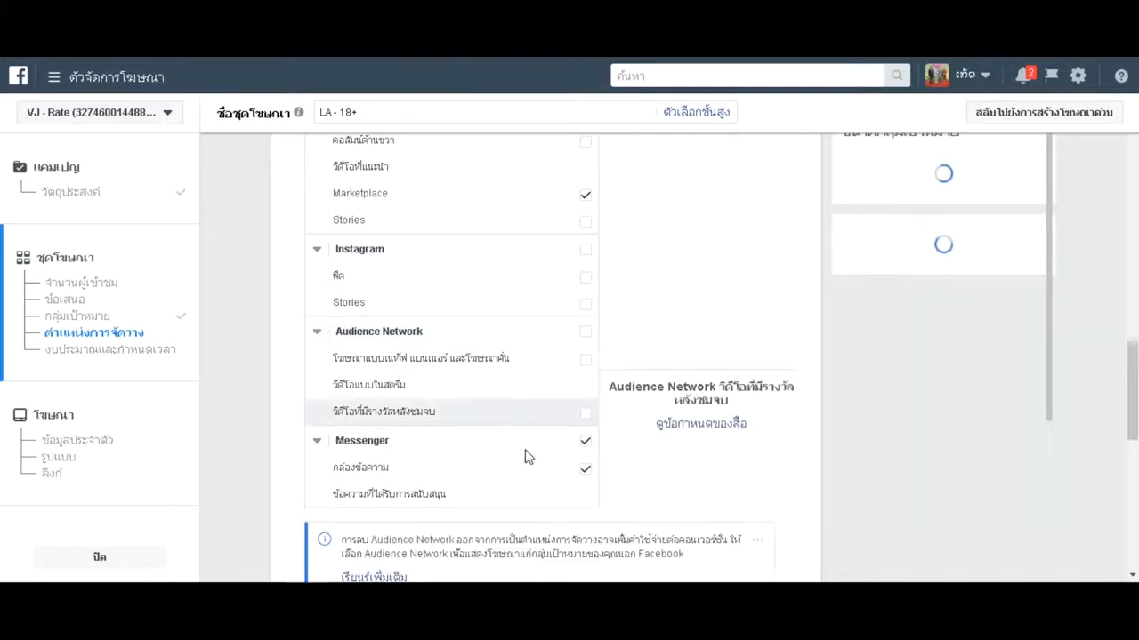
scroll(579, 467, "down", 5)
scroll(525, 390, "up", 1)
left_click(406, 337)
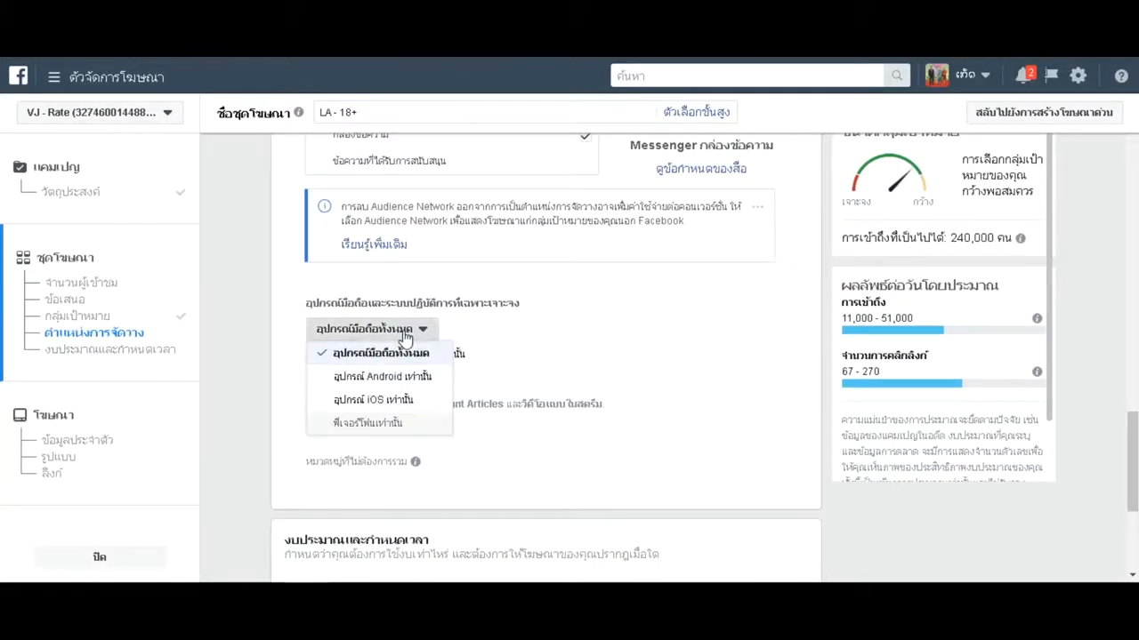
left_click(406, 338)
- Keep the ad set on a daily budget and set it to $5.00
scroll(534, 427, "down", 4)
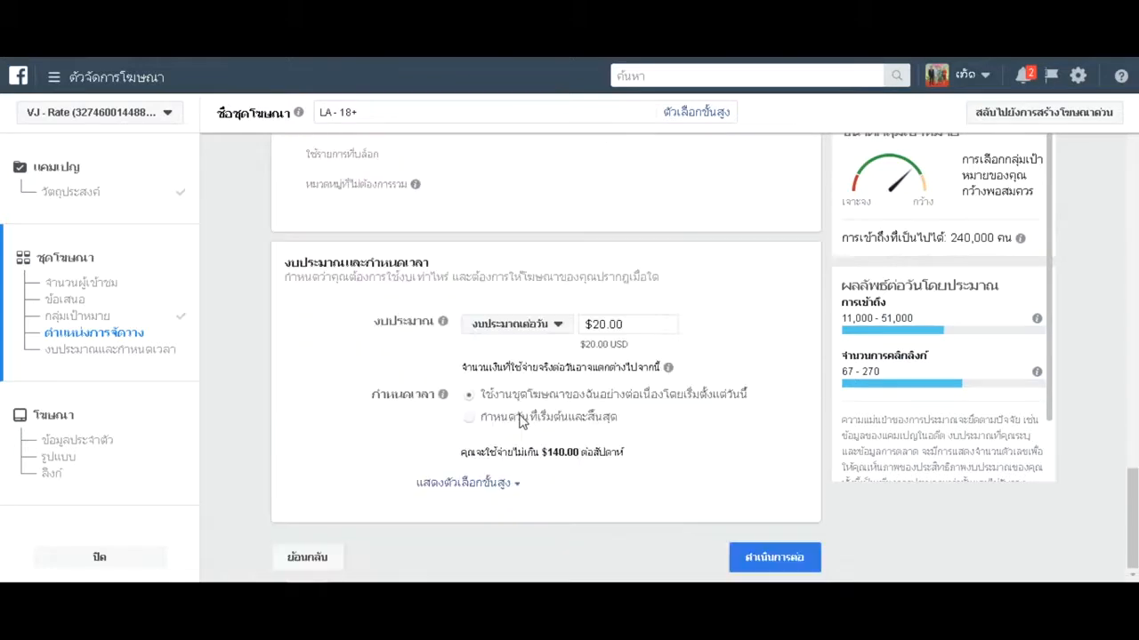
left_click(564, 327)
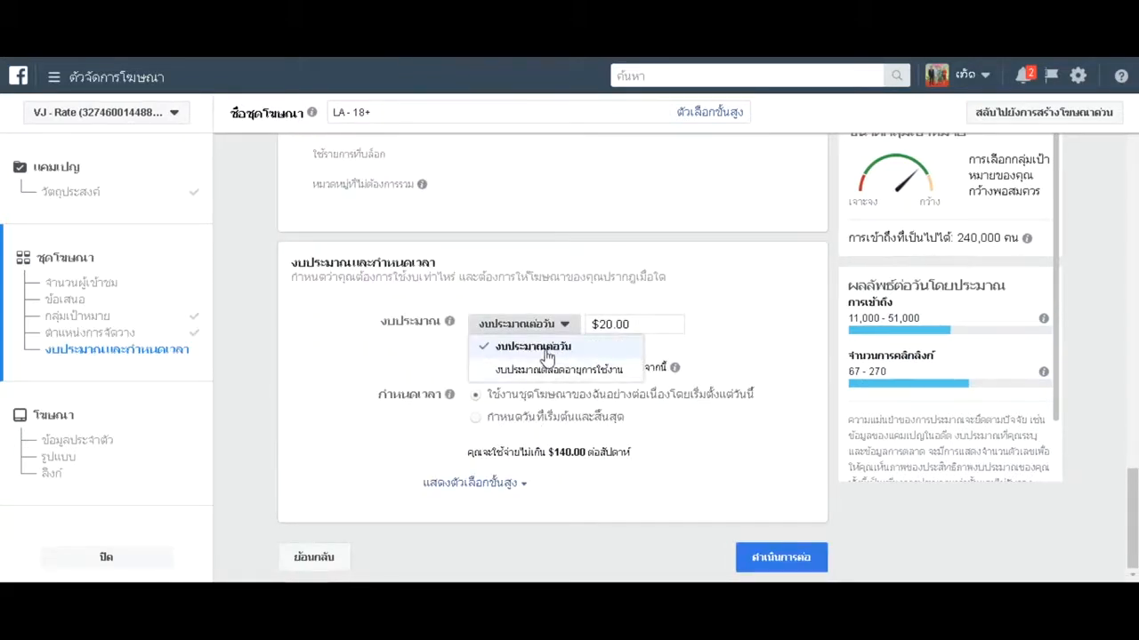
left_click(667, 323)
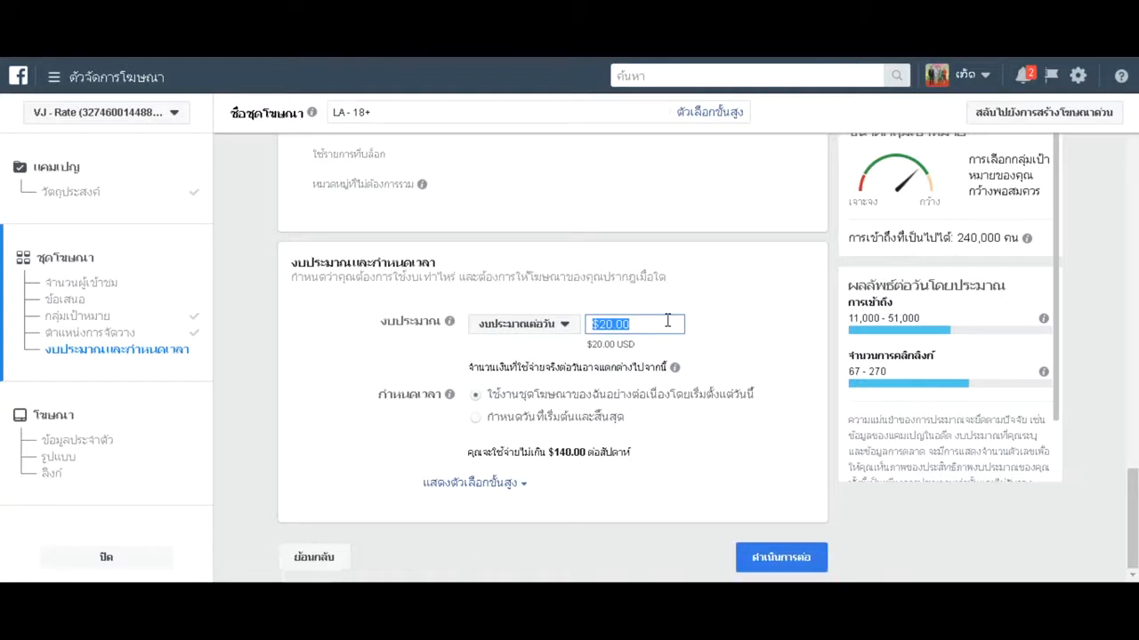
type("5")
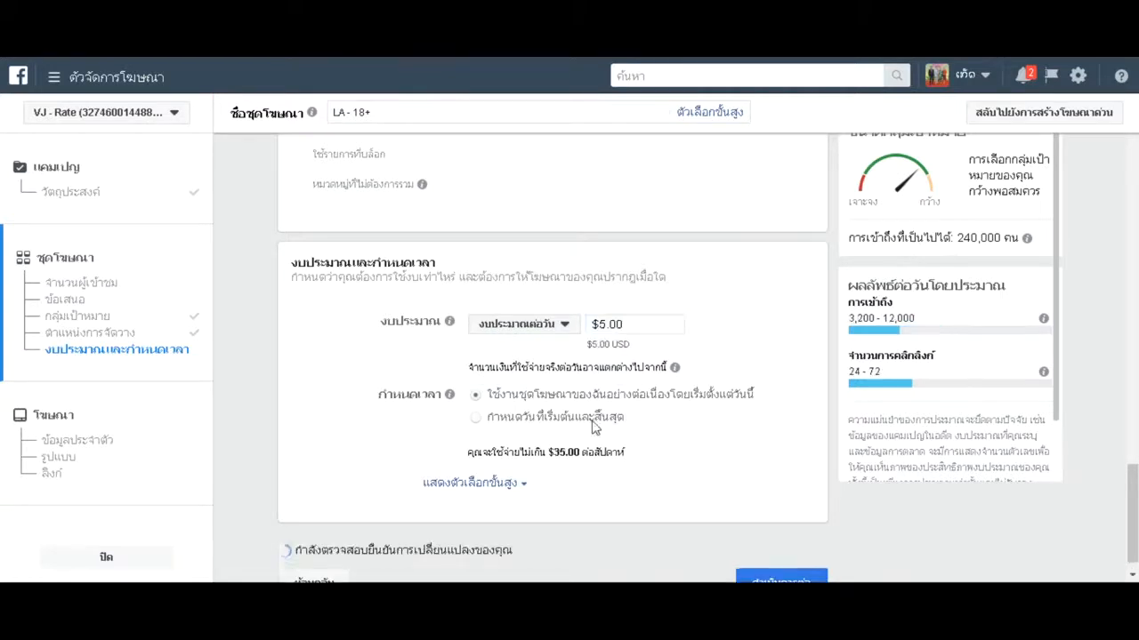
- Schedule the ad set with start and end dates, set the end date to 31/8/2018 and continue to the ad
left_click(476, 418)
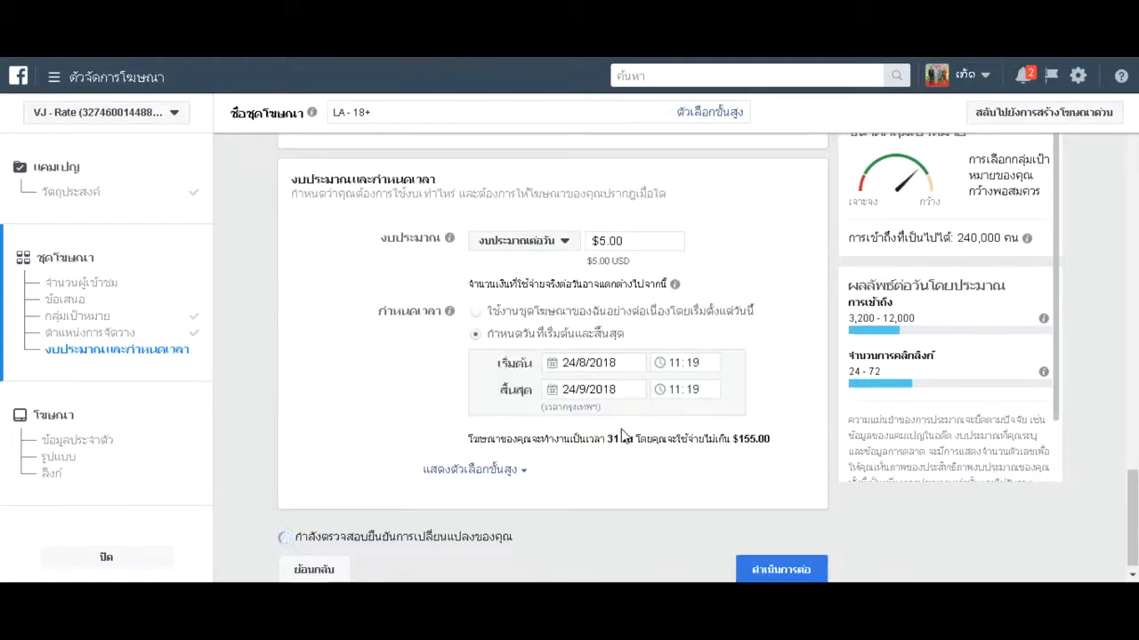
left_click(620, 393)
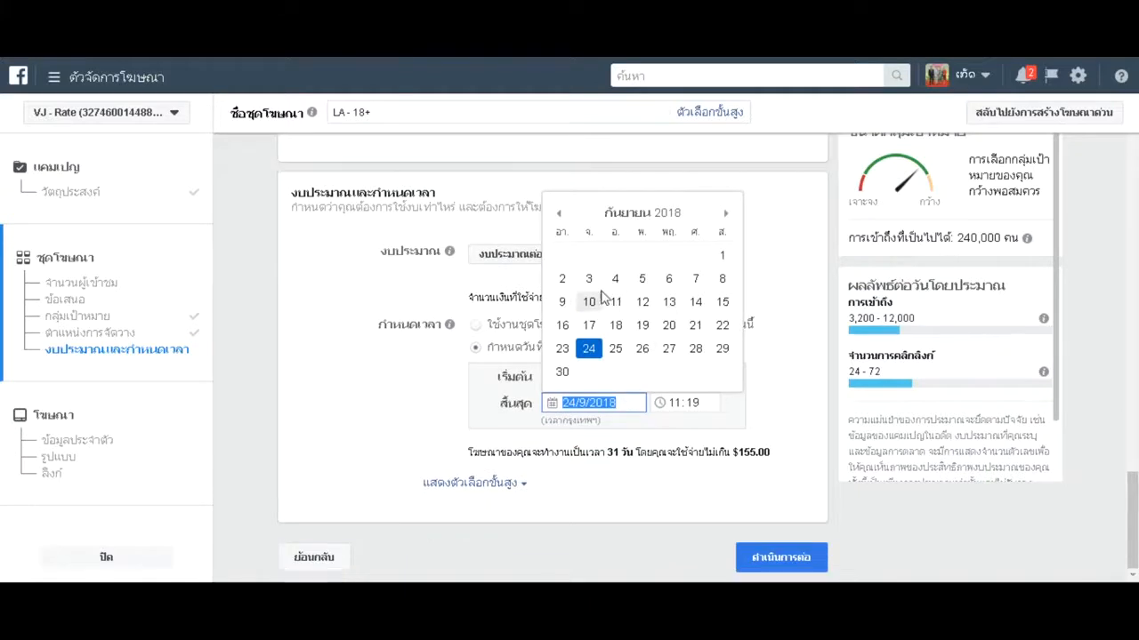
left_click(559, 215)
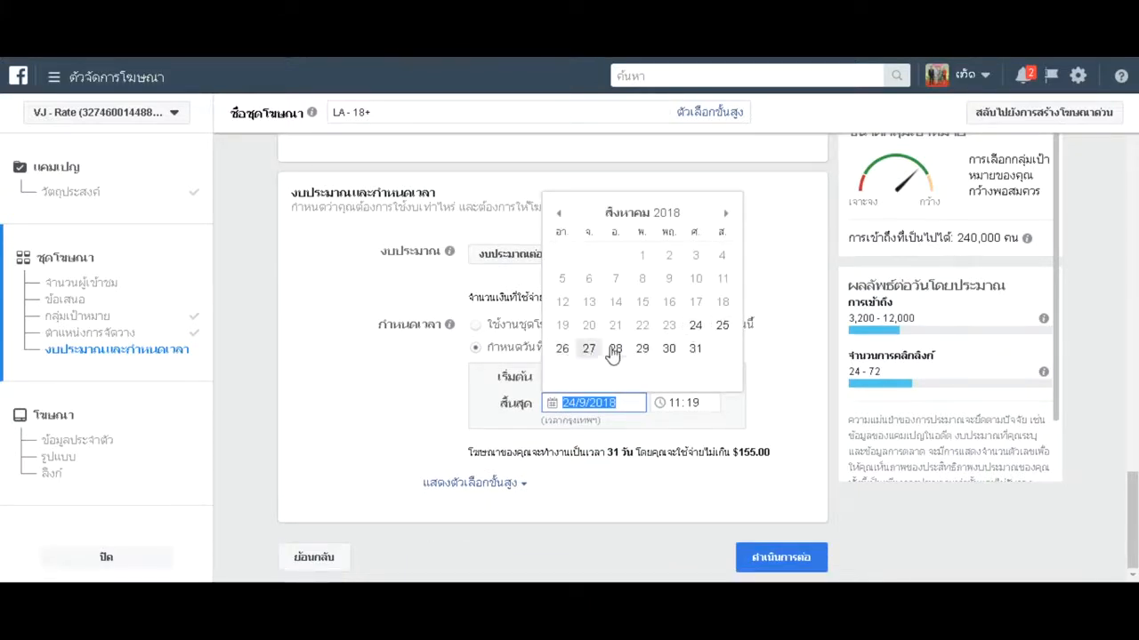
left_click(693, 348)
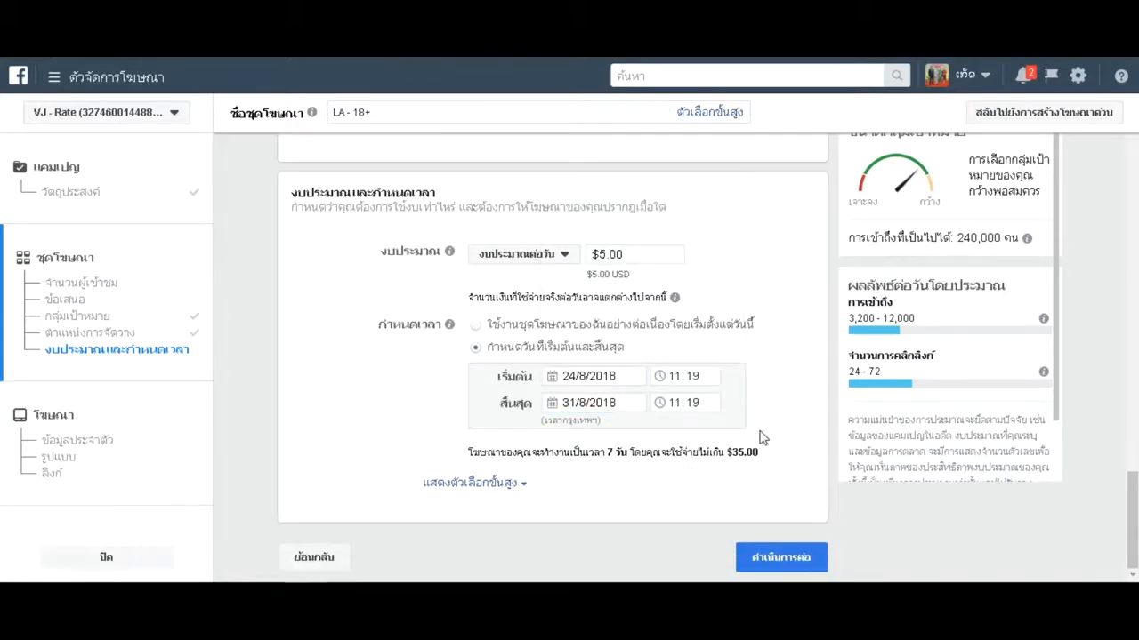
left_click(802, 559)
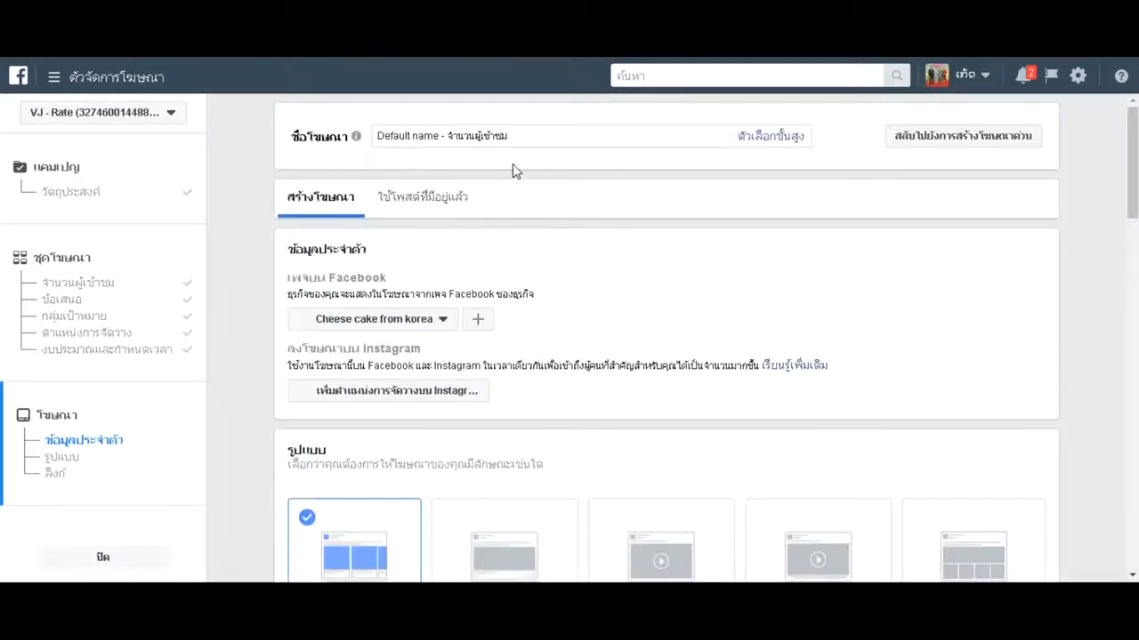
- Look at the existing-post option, return to creating an ad and select the Facebook and website promotion page as its identity
left_click(442, 200)
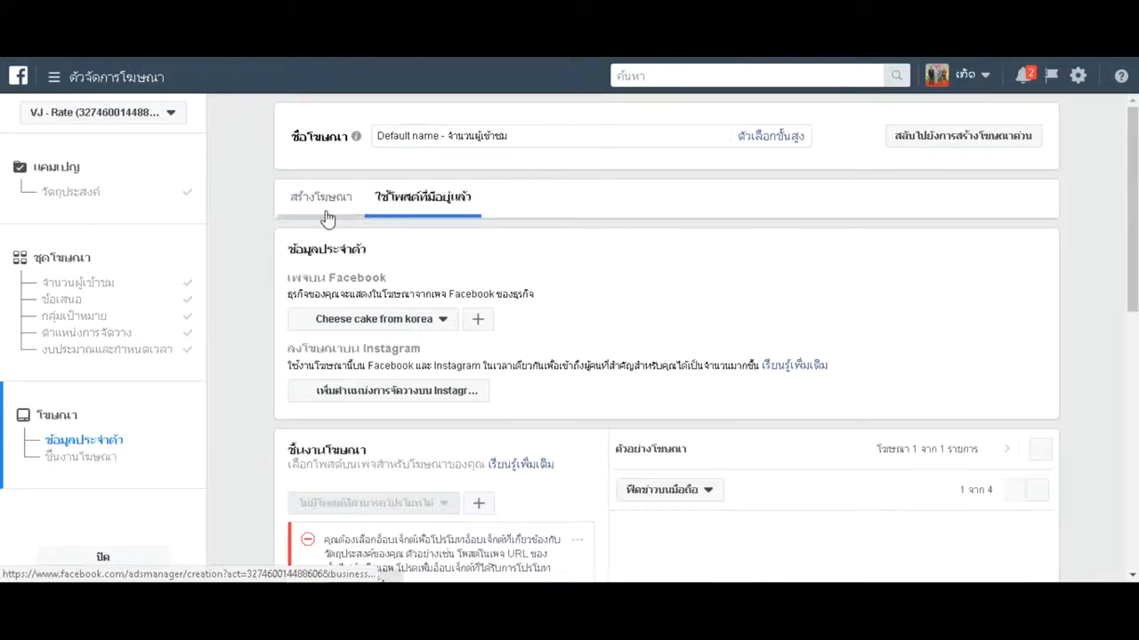
left_click(412, 319)
scroll(462, 435, "down", 5)
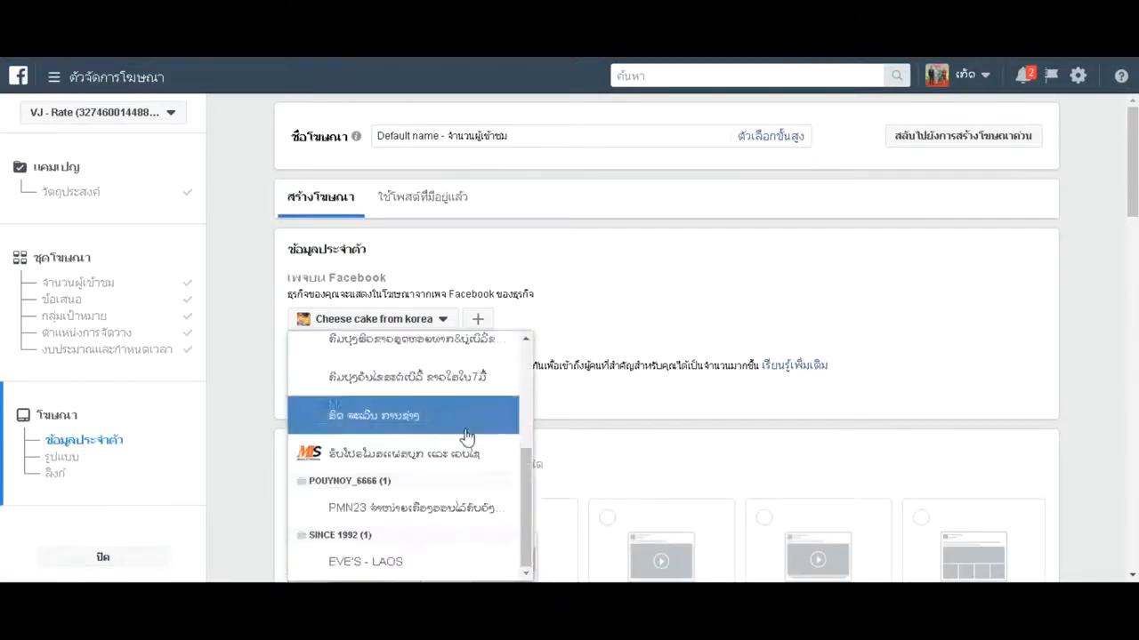
left_click(370, 456)
- Choose the collection format (คอลเลกชั่น) for the ad and go to its link section
scroll(826, 419, "down", 3)
scroll(806, 428, "down", 1)
scroll(845, 405, "down", 2)
scroll(895, 382, "up", 4)
left_click(952, 409)
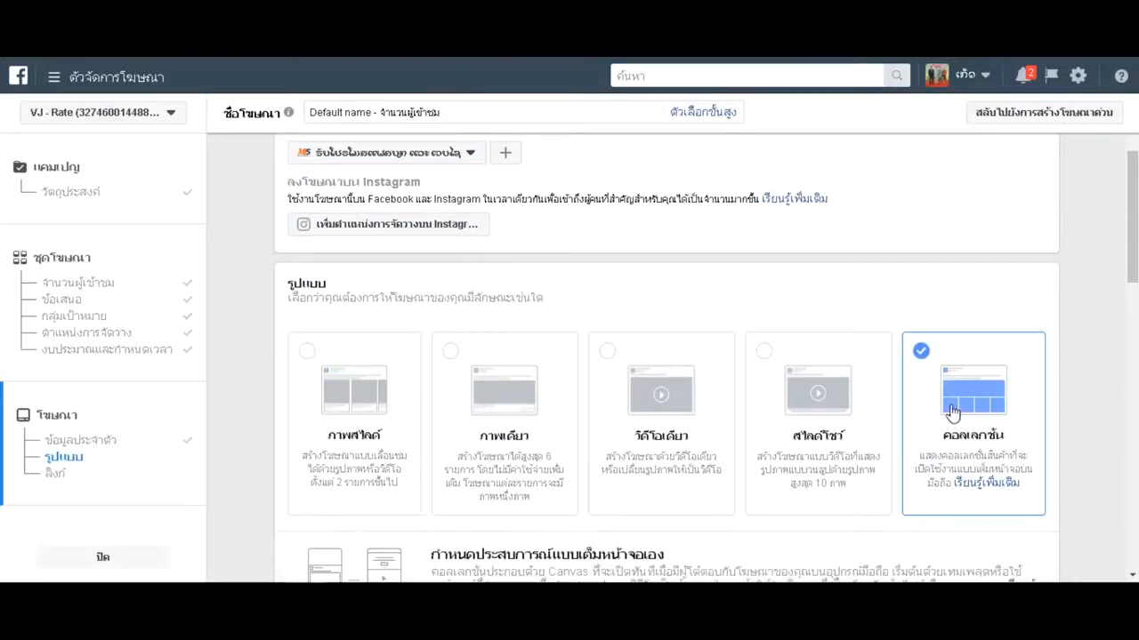
scroll(915, 419, "down", 8)
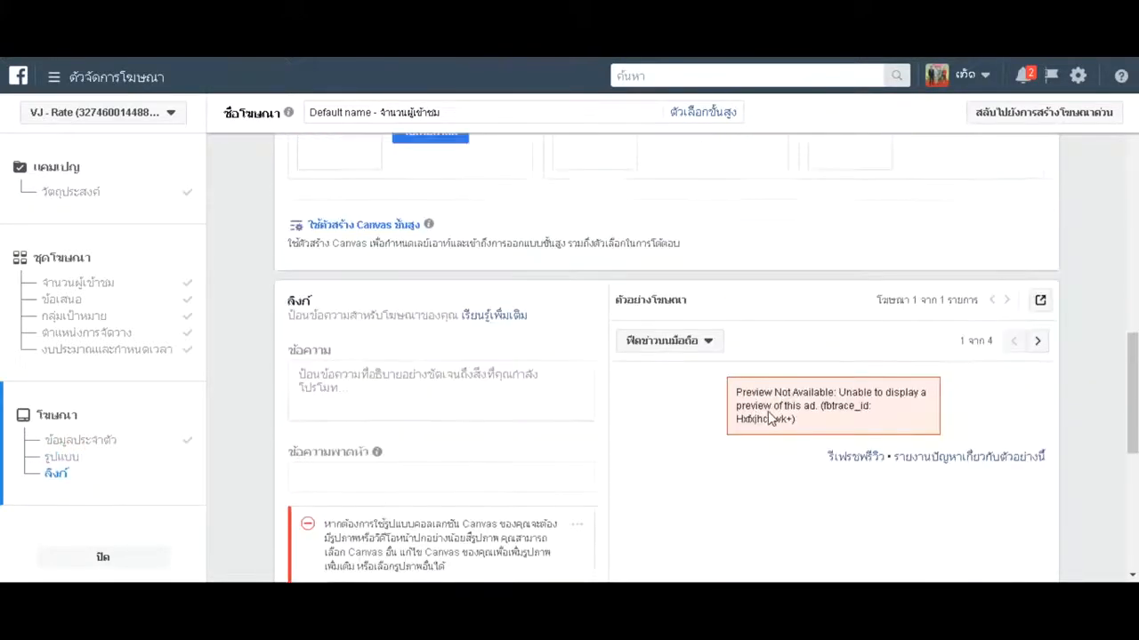
- Use the existing Canvas "Get New Customers" for the collection ad and review its link section and preview
scroll(767, 414, "up", 5)
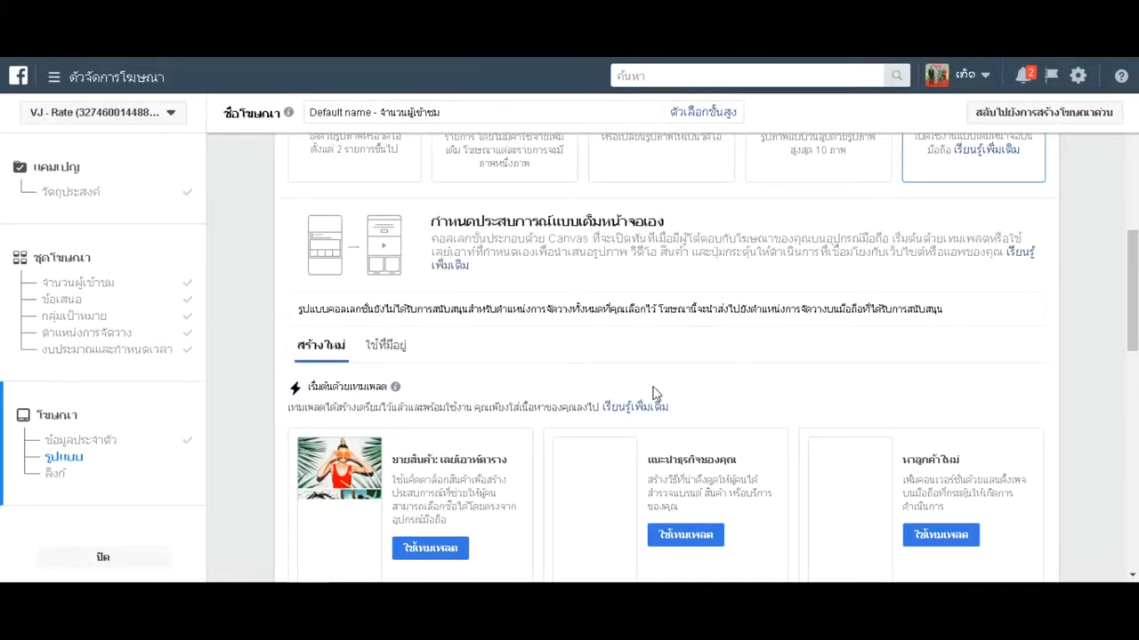
left_click(400, 347)
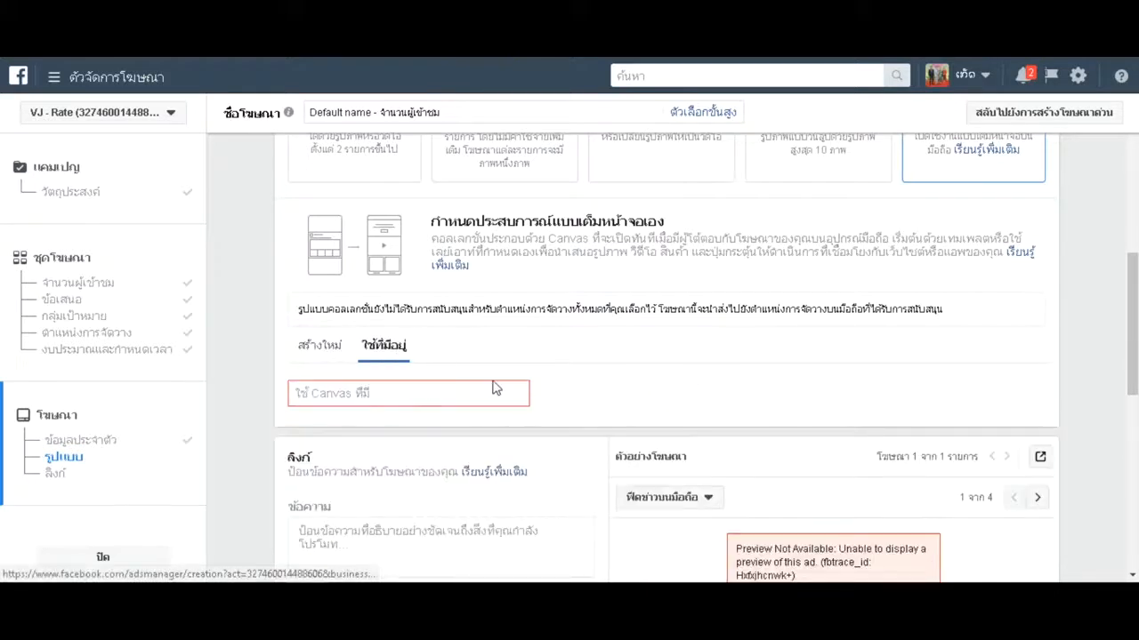
left_click(402, 394)
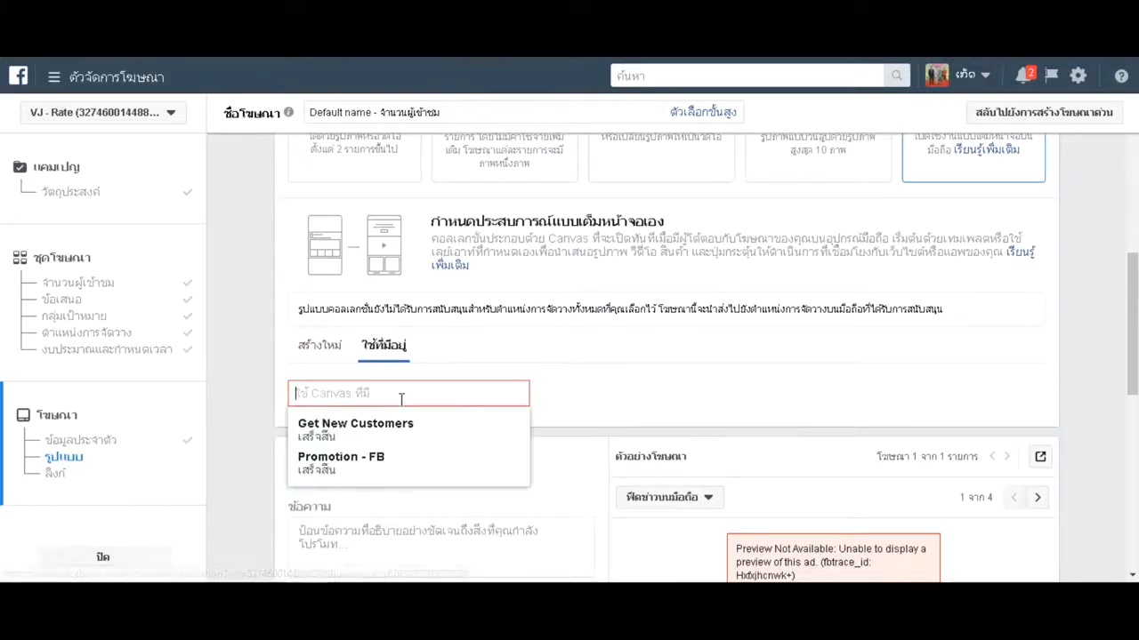
left_click(409, 445)
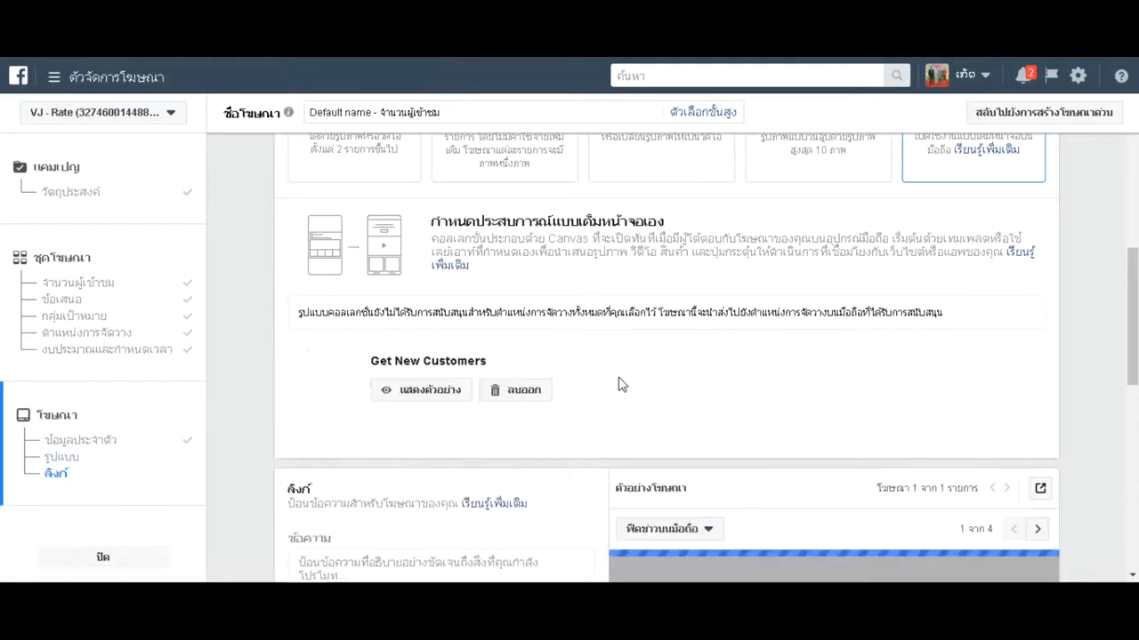
scroll(775, 374, "down", 5)
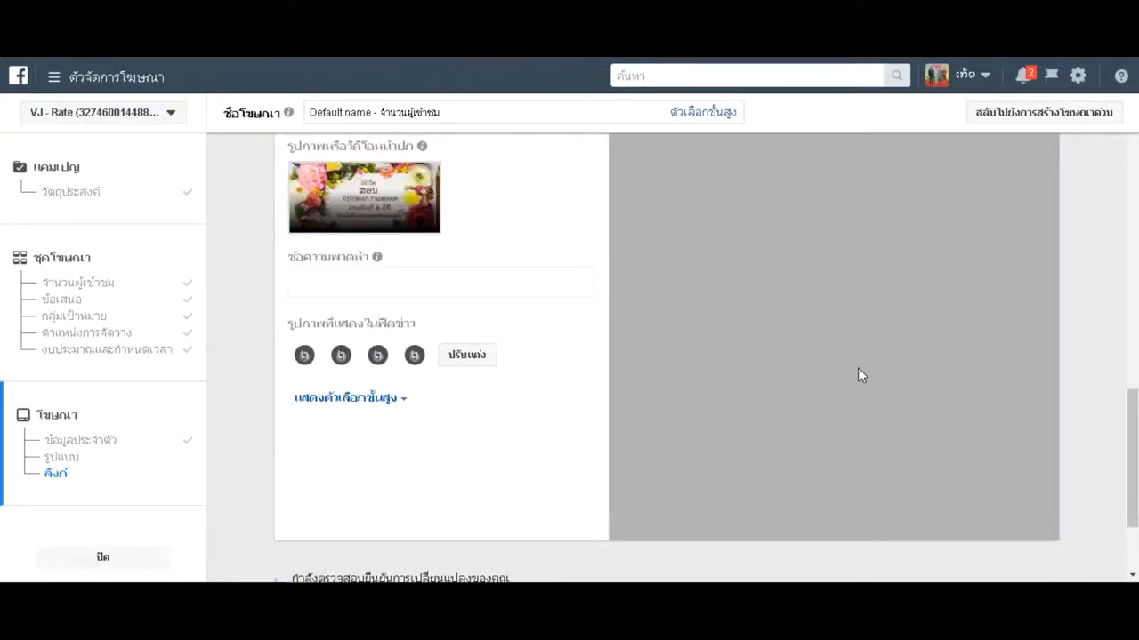
scroll(623, 355, "up", 5)
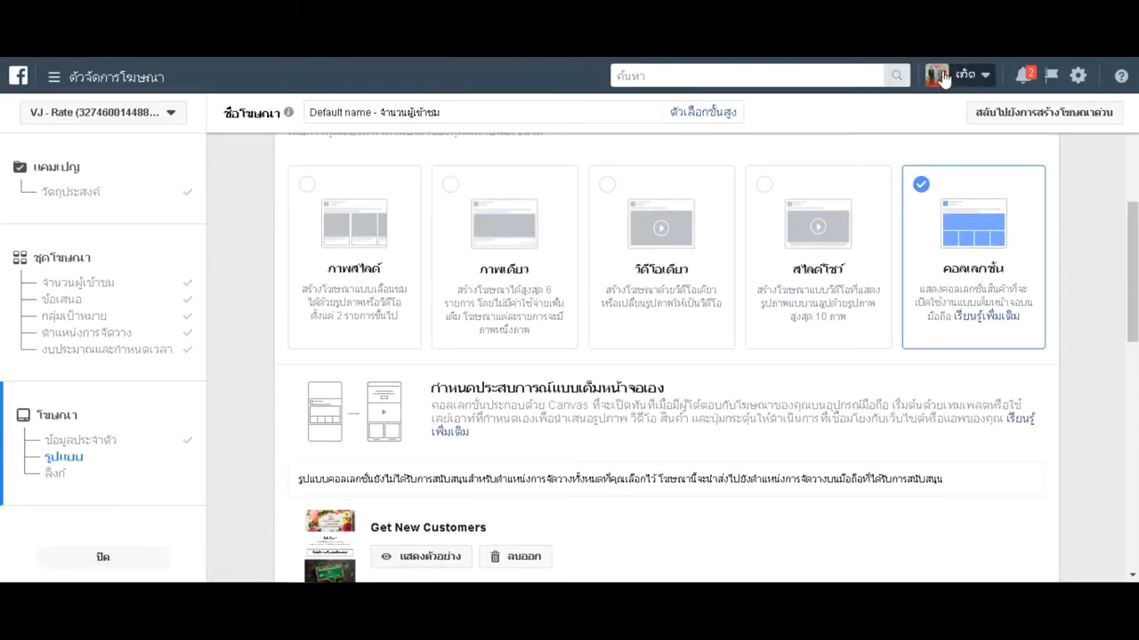
scroll(742, 371, "down", 6)
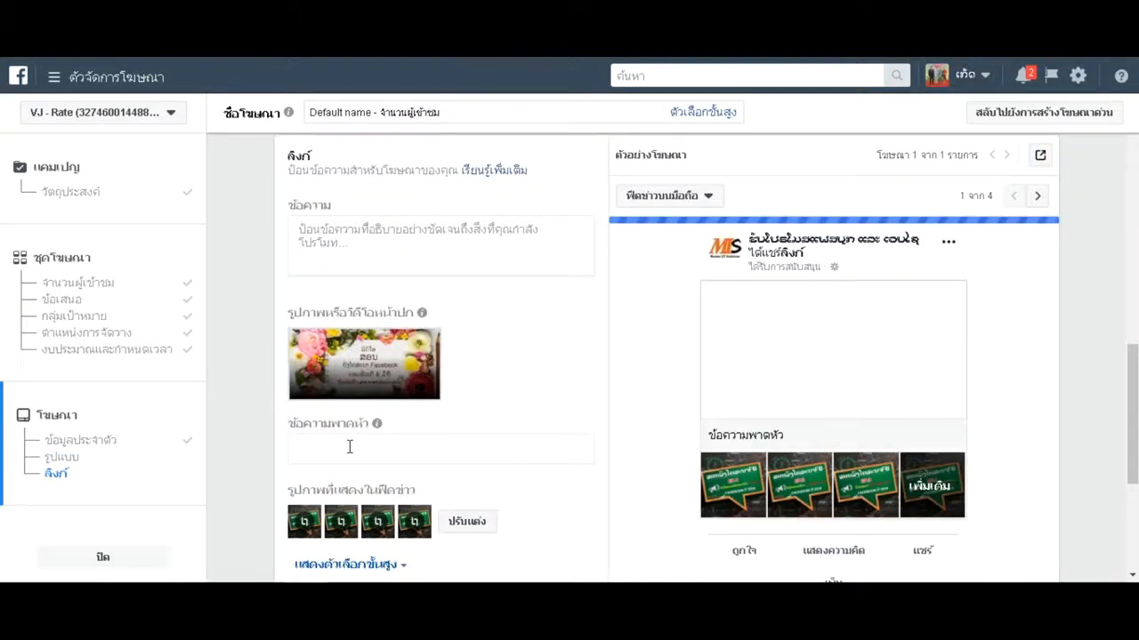
scroll(669, 382, "up", 6)
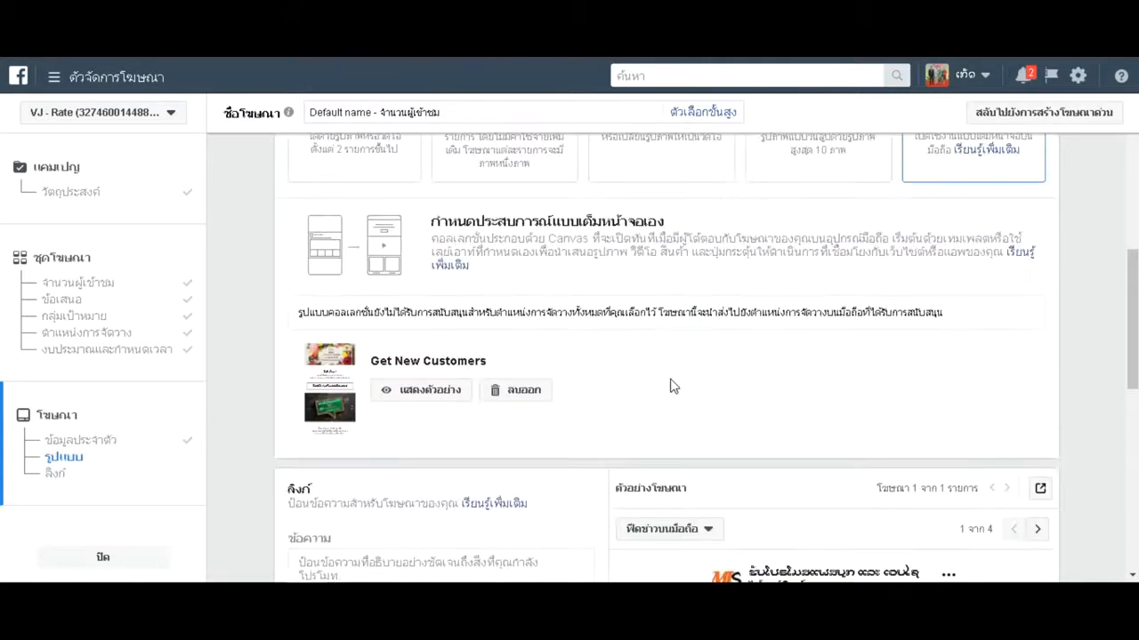
- Open the personal news feed in a separate browser tab, leaving the ad draft in place
scroll(649, 392, "up", 3)
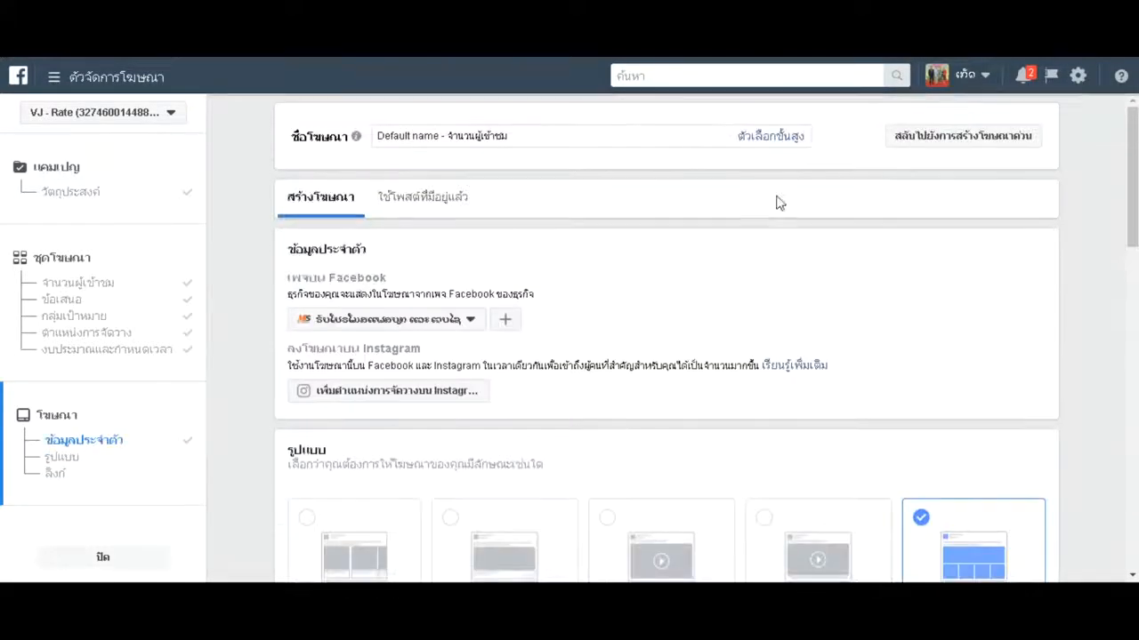
left_click(973, 76)
right_click(797, 115)
left_click(809, 126)
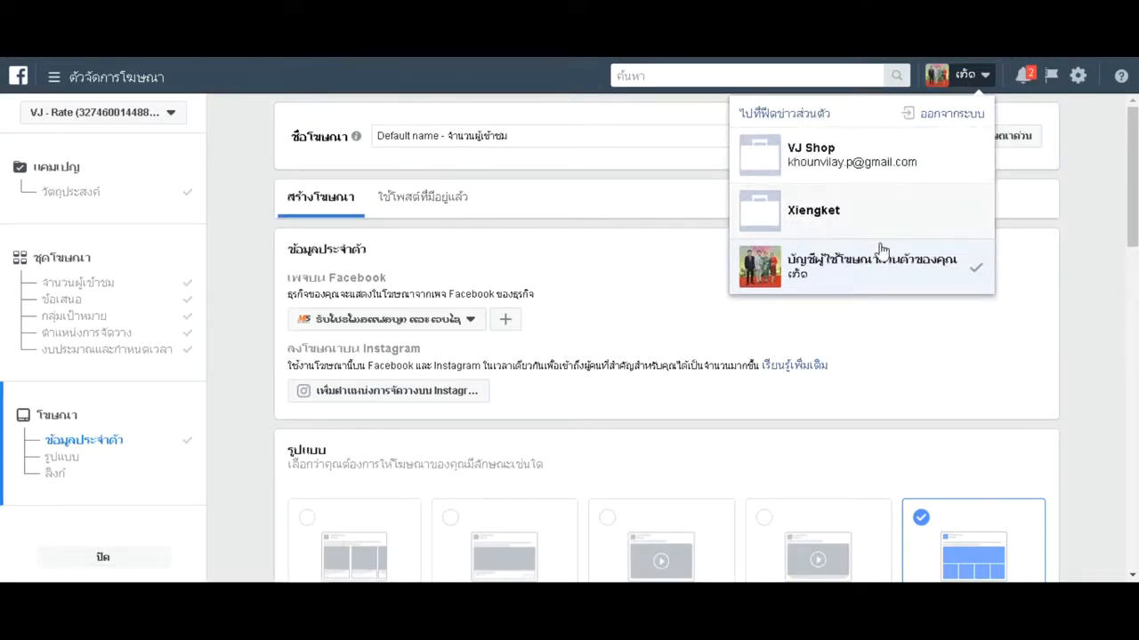
left_click(1070, 302)
scroll(1021, 369, "down", 4)
scroll(1021, 369, "down", 10)
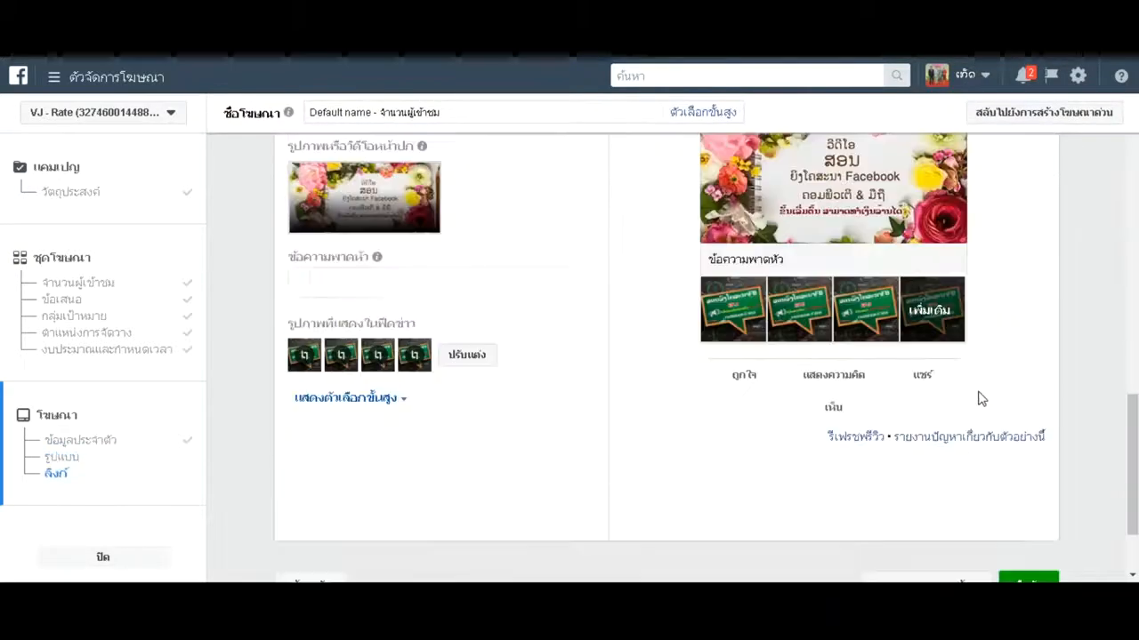
scroll(979, 399, "up", 2)
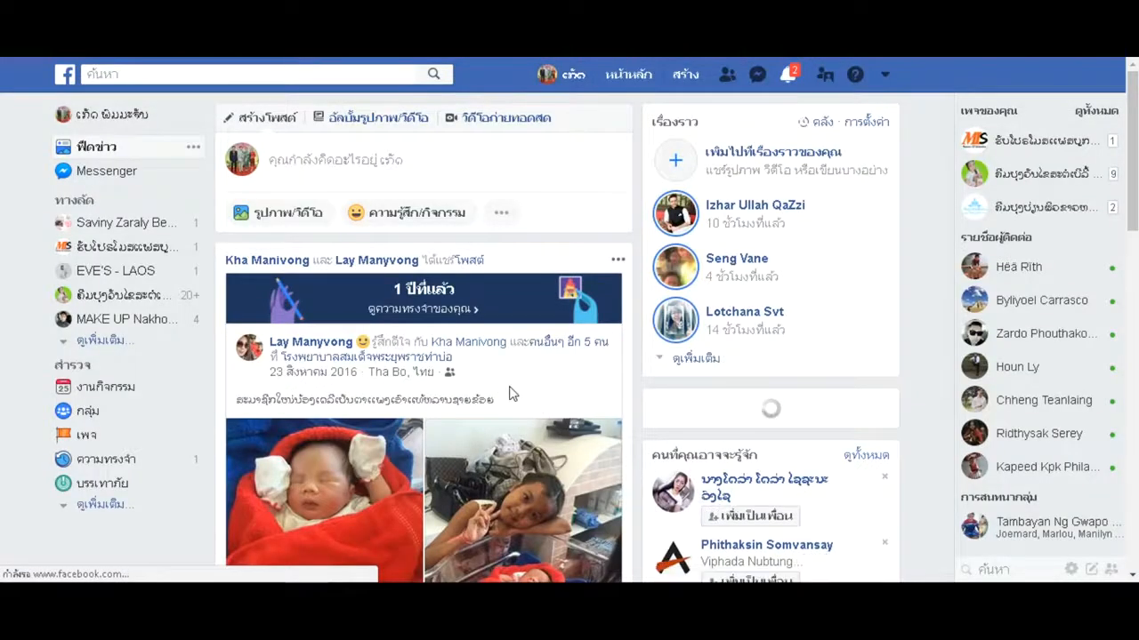
- Go to the Facebook and website promotion page from the news feed and expand the full text of its pinned post
left_click(107, 248)
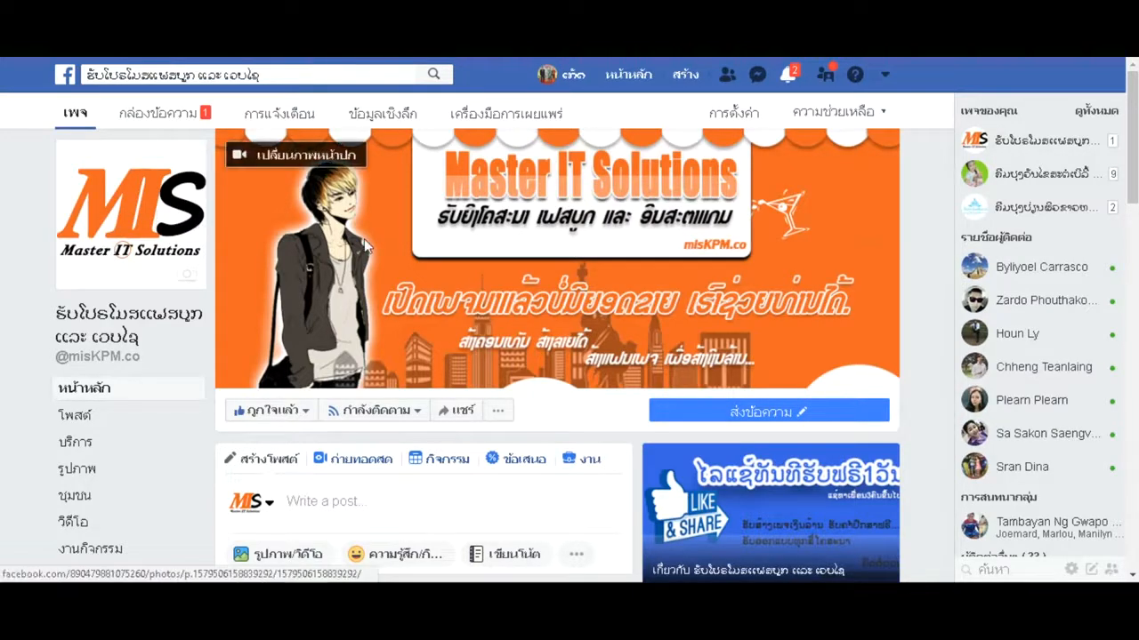
scroll(356, 287, "down", 5)
scroll(424, 331, "up", 3)
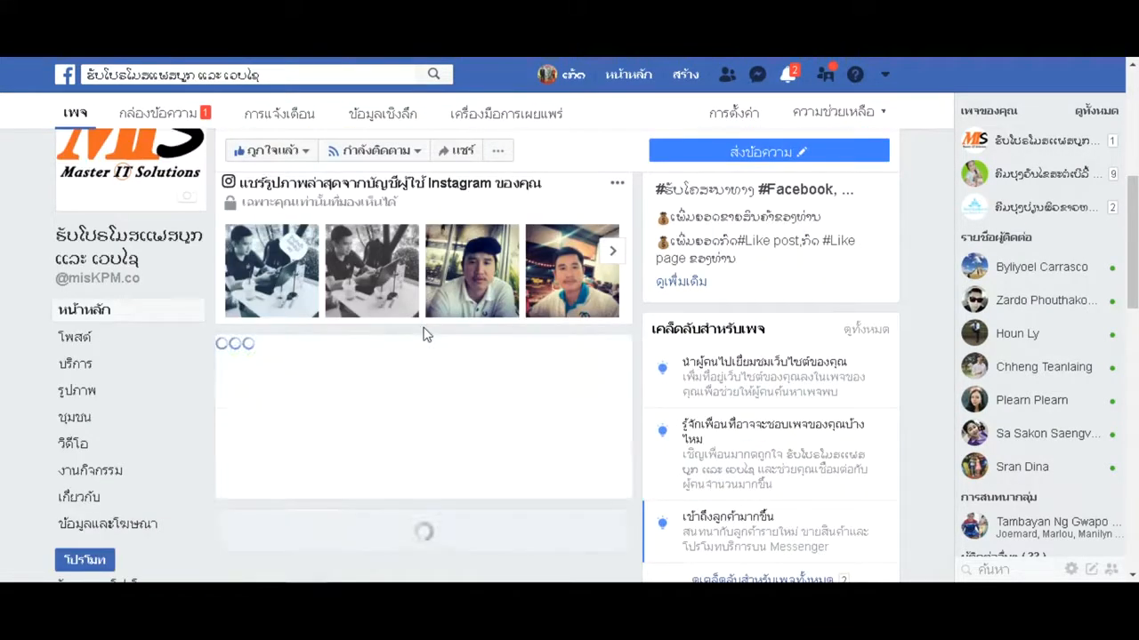
scroll(423, 329, "down", 5)
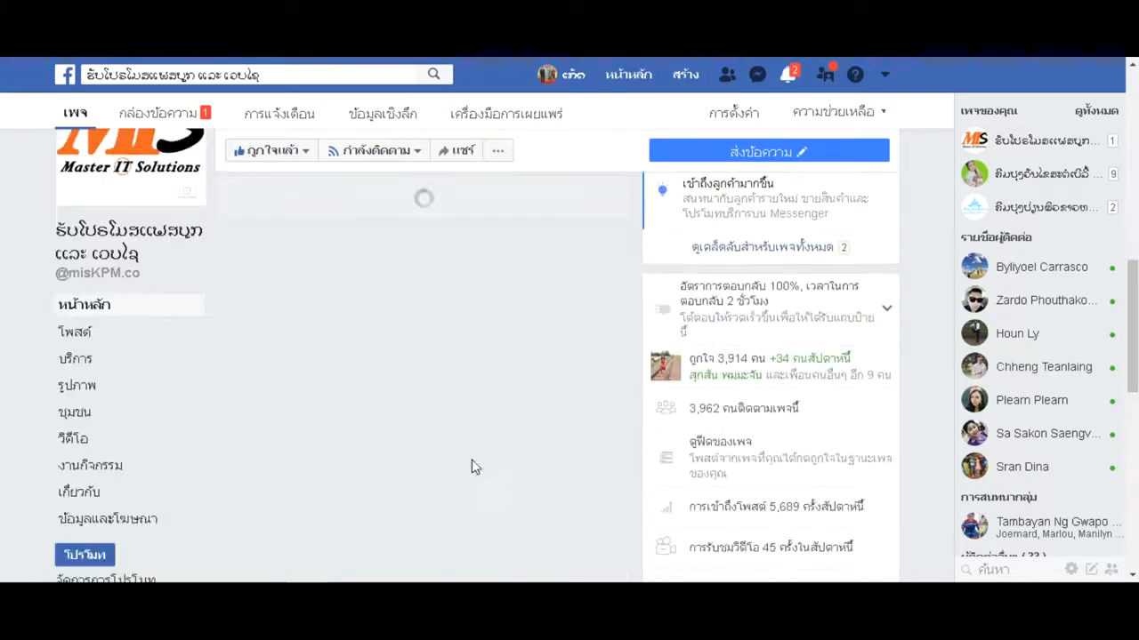
scroll(528, 469, "up", 5)
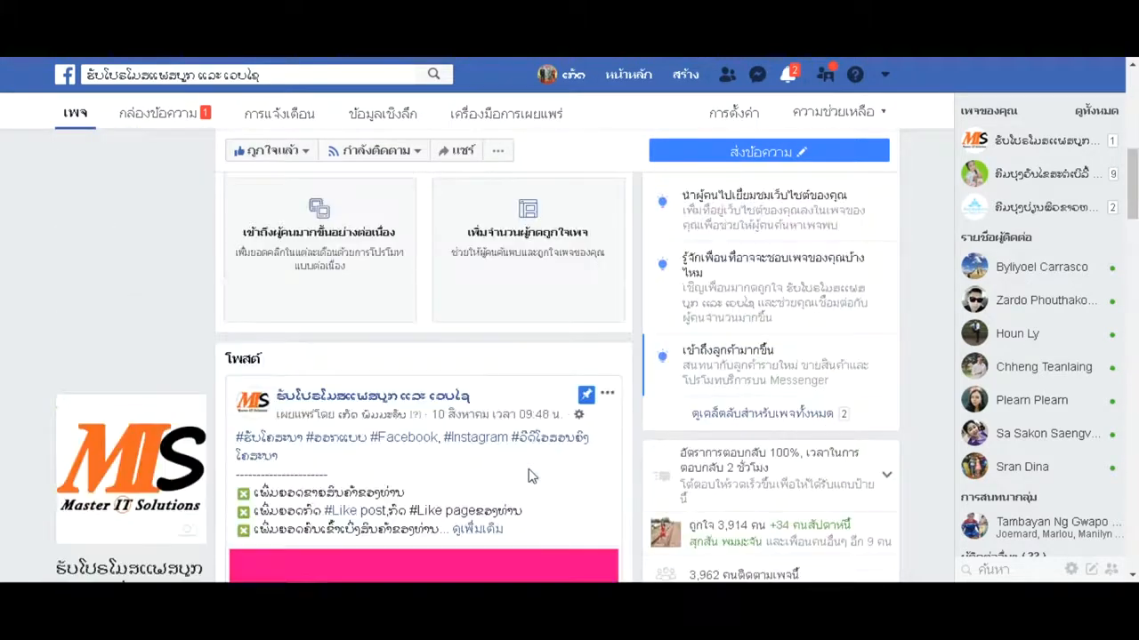
scroll(498, 469, "down", 4)
scroll(468, 468, "up", 2)
left_click(469, 363)
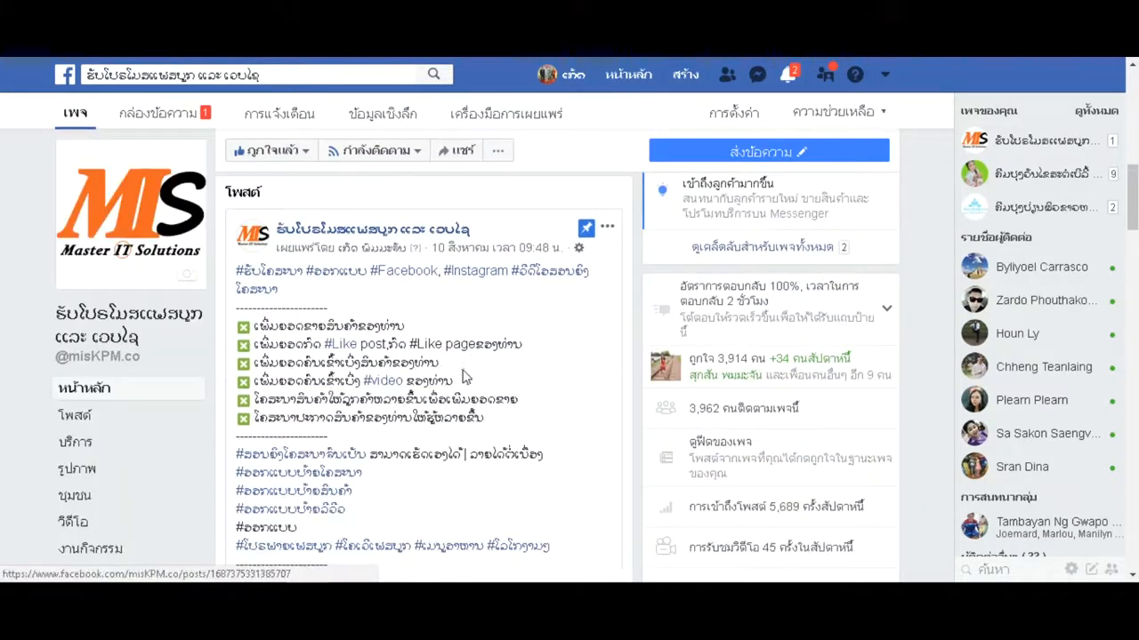
- Copy the pinned post's entire text, from the first hashtag line through the Page FB line
scroll(460, 400, "down", 2)
left_click_drag(372, 369, 277, 347)
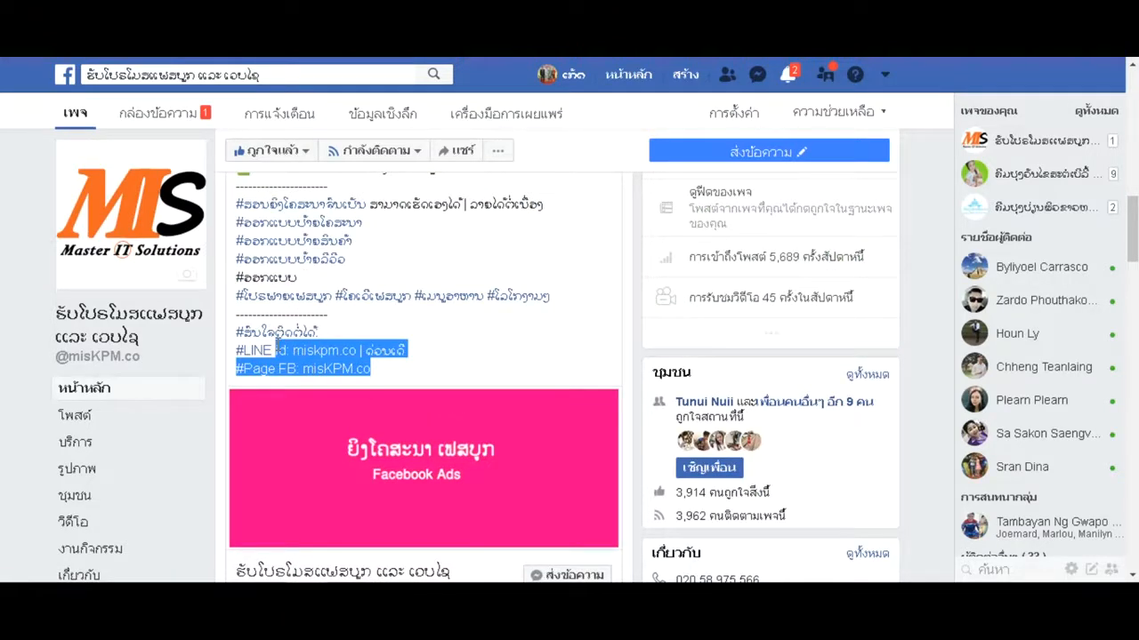
left_click_drag(278, 350, 236, 270)
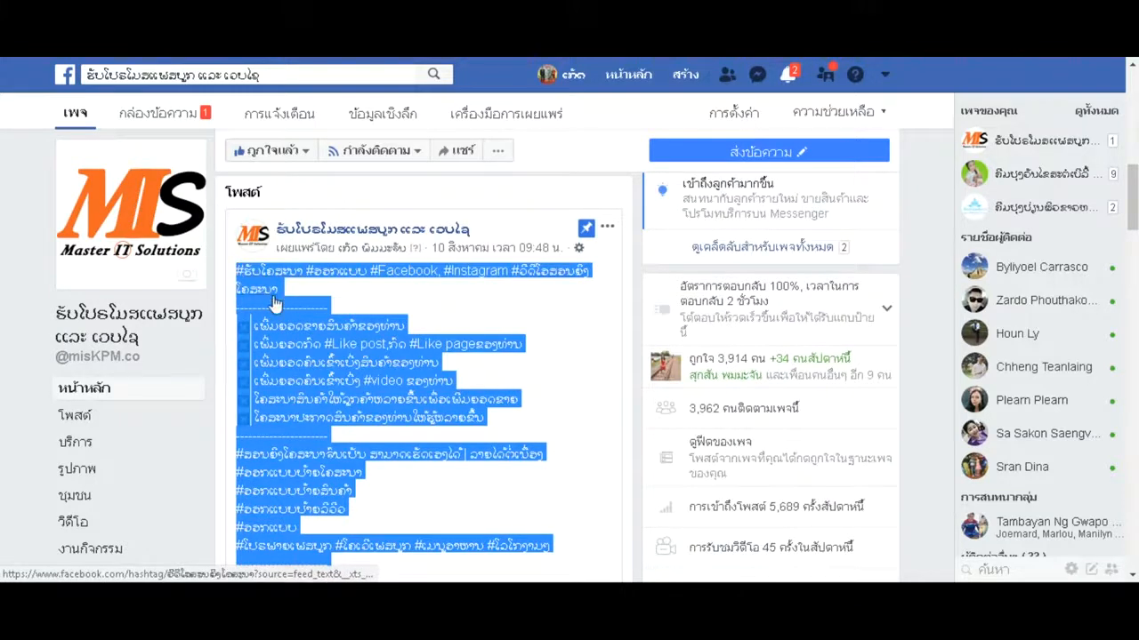
right_click(271, 297)
left_click(330, 423)
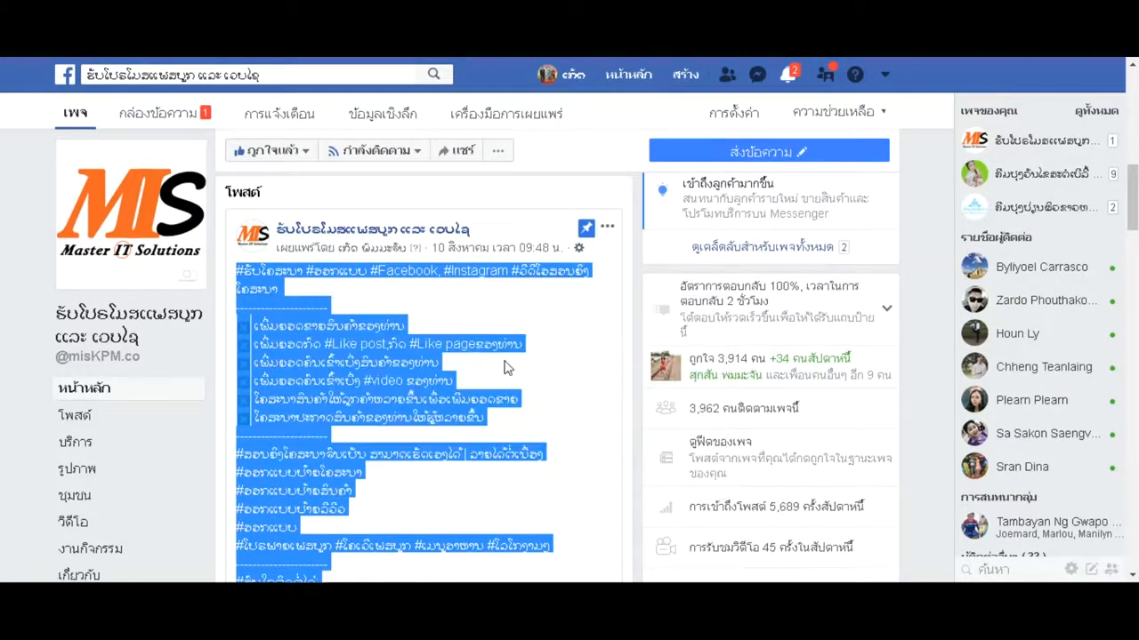
left_click(552, 340)
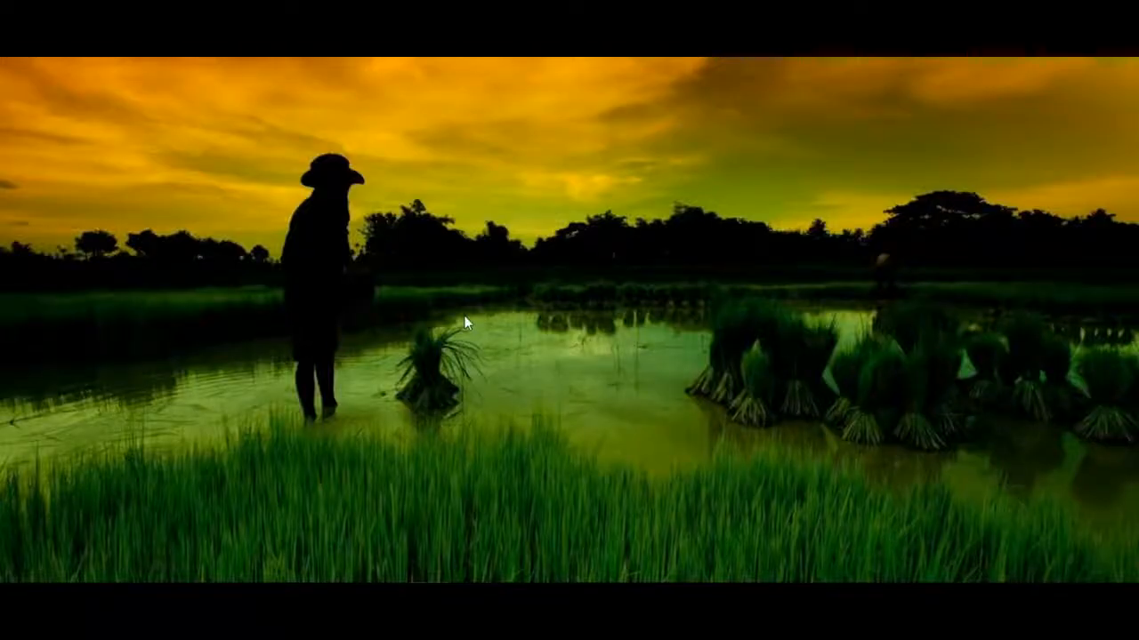
- Create a new text document on the desktop, open it in Notepad and paste the copied post text
right_click(465, 323)
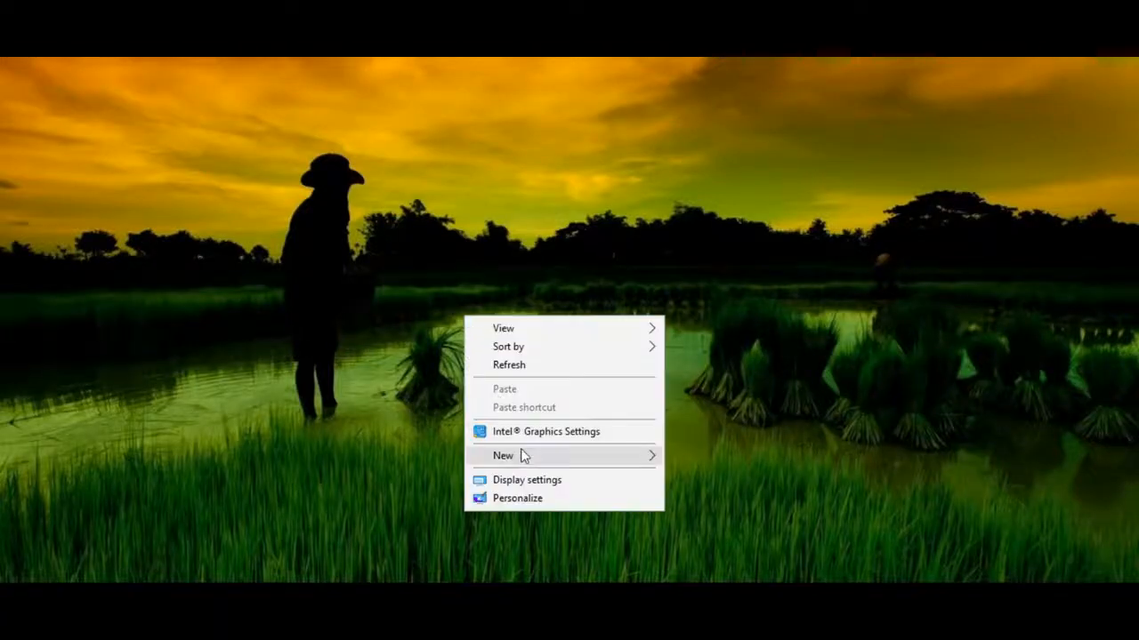
mouse_move(574, 461)
left_click(701, 418)
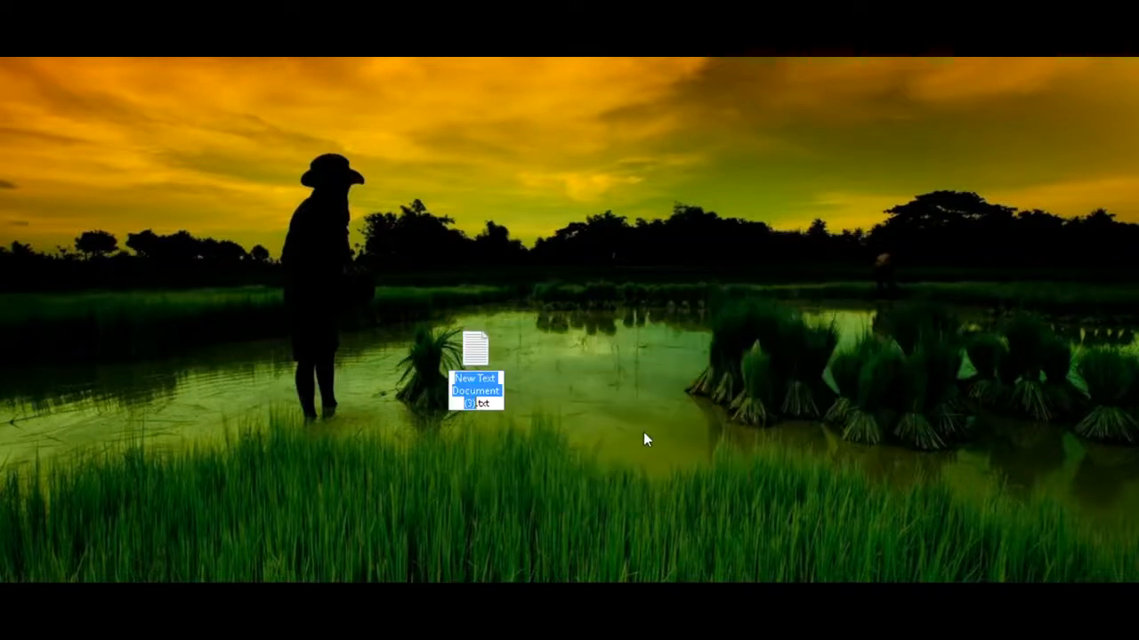
left_click(491, 364)
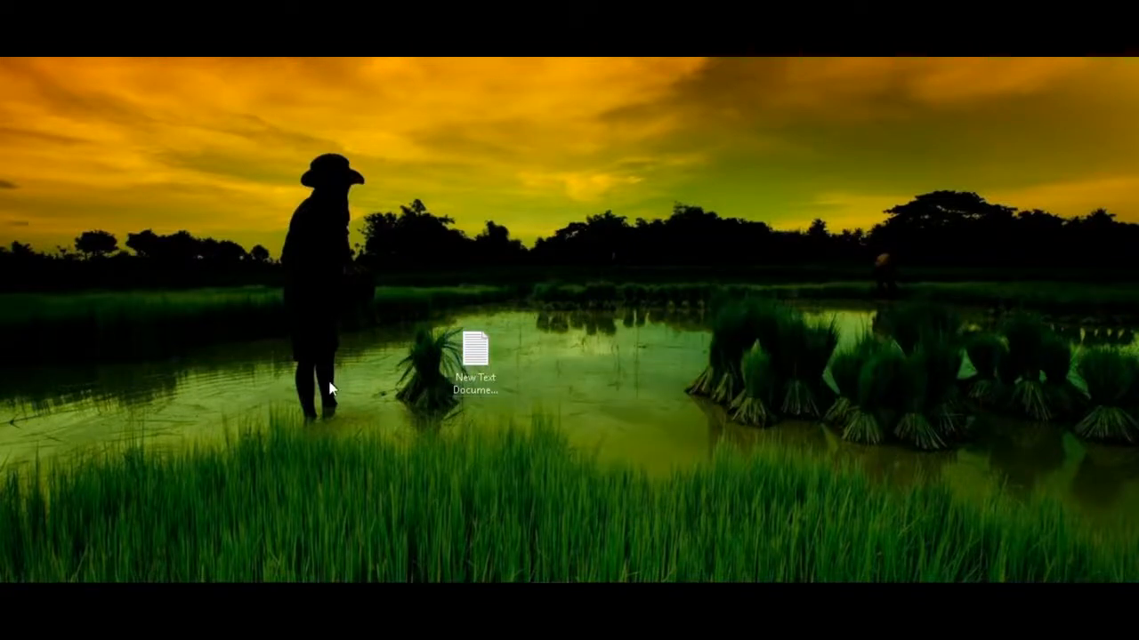
double_click(475, 351)
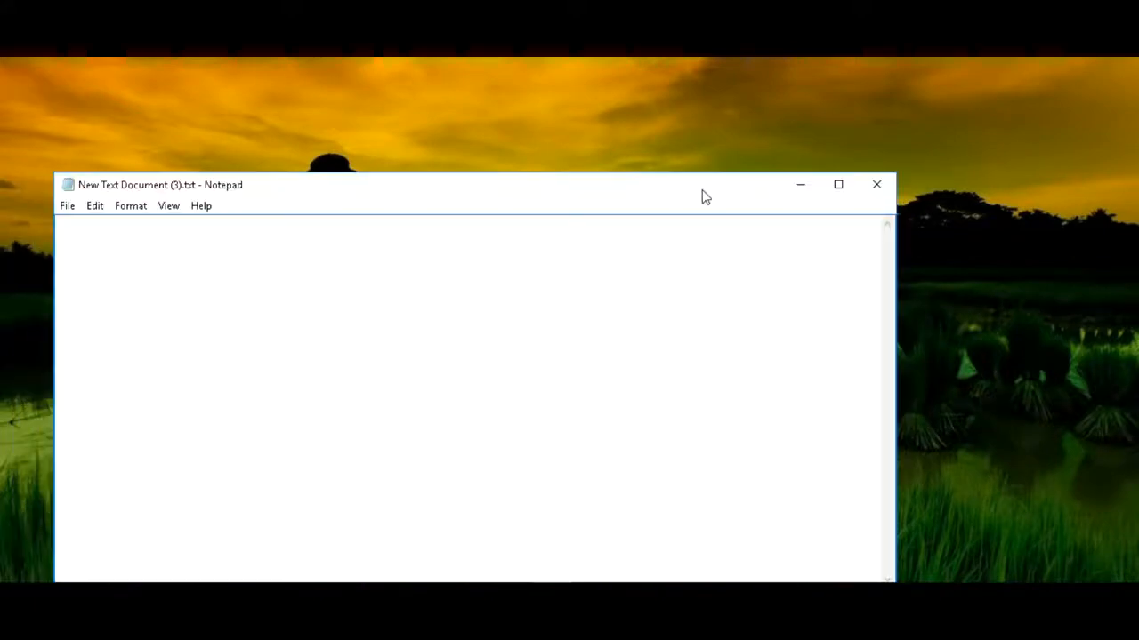
key("ctrl+v")
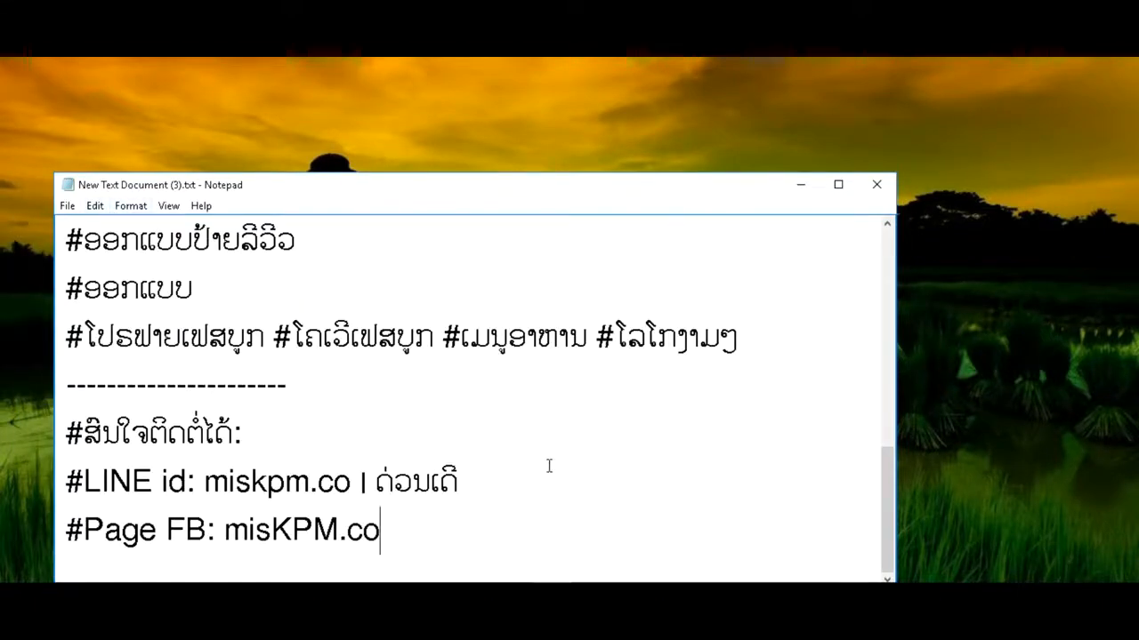
- Copy all the text from Notepad, paste it into the ad's message (ข้อความ) in Ads Manager and check the ad preview
scroll(587, 415, "up", 5)
key("ctrl+a")
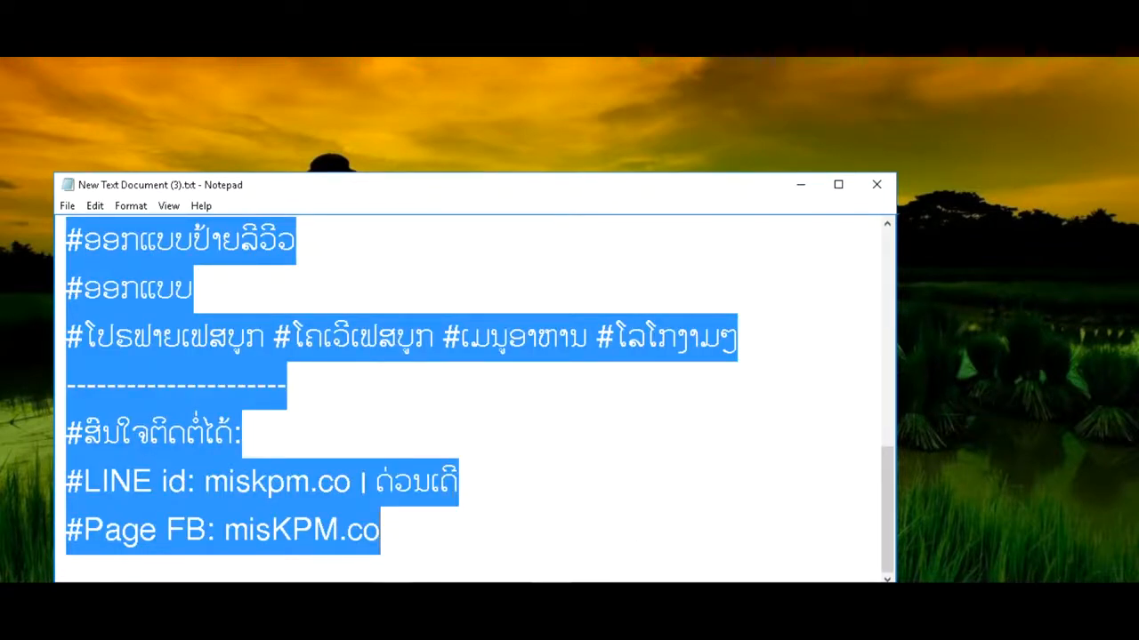
left_click(341, 597)
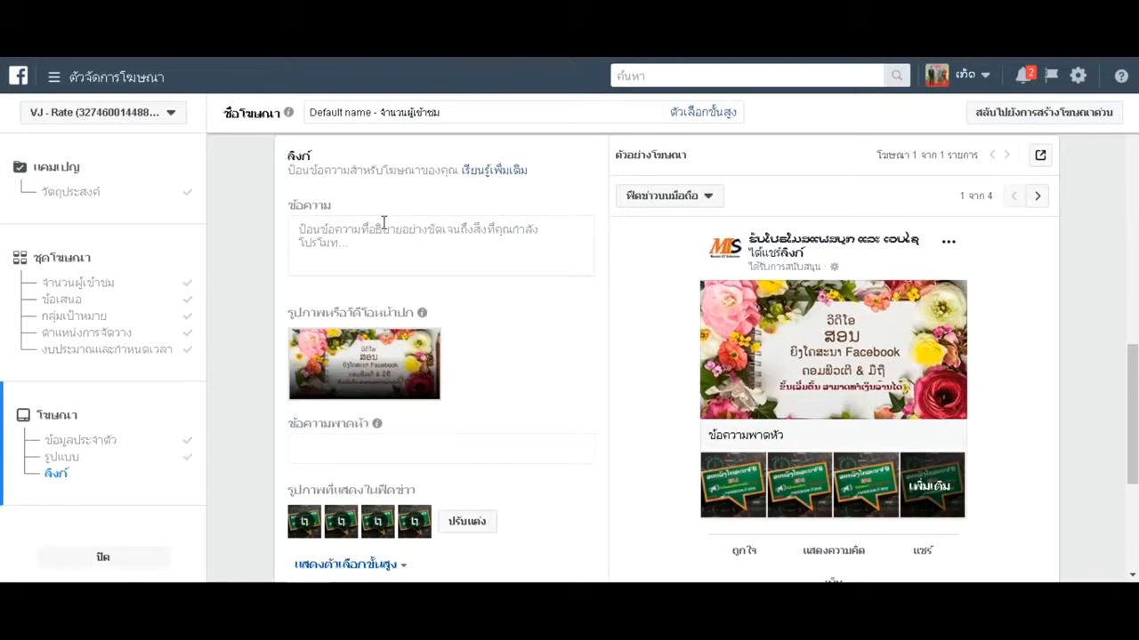
left_click(378, 230)
key("ctrl+v")
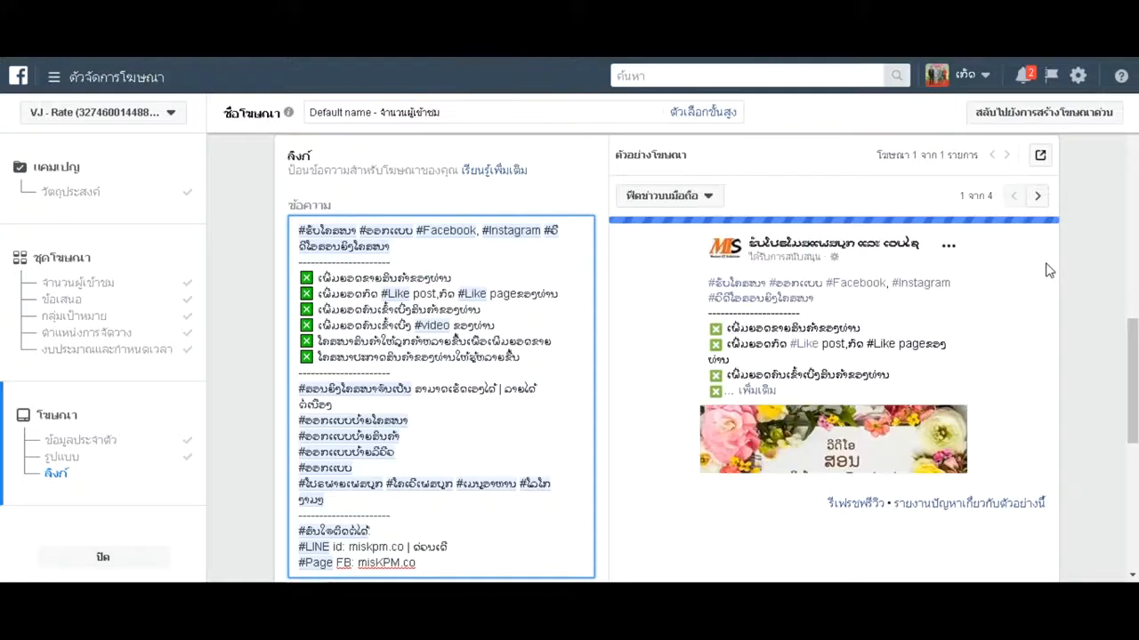
scroll(998, 329, "down", 1)
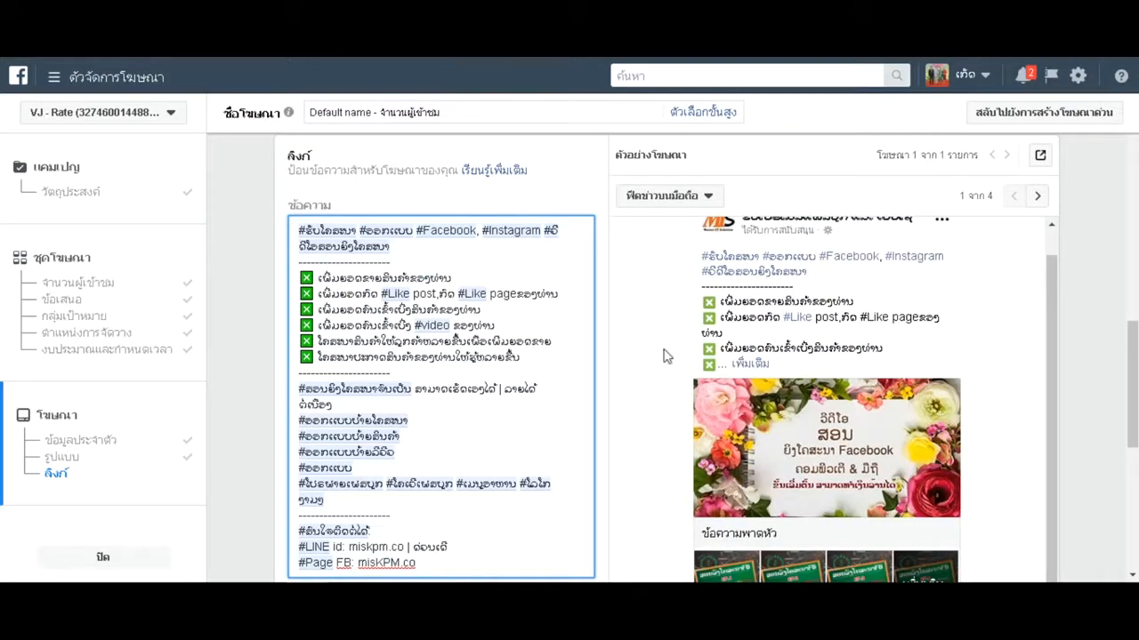
left_click(621, 399)
scroll(621, 398, "down", 1)
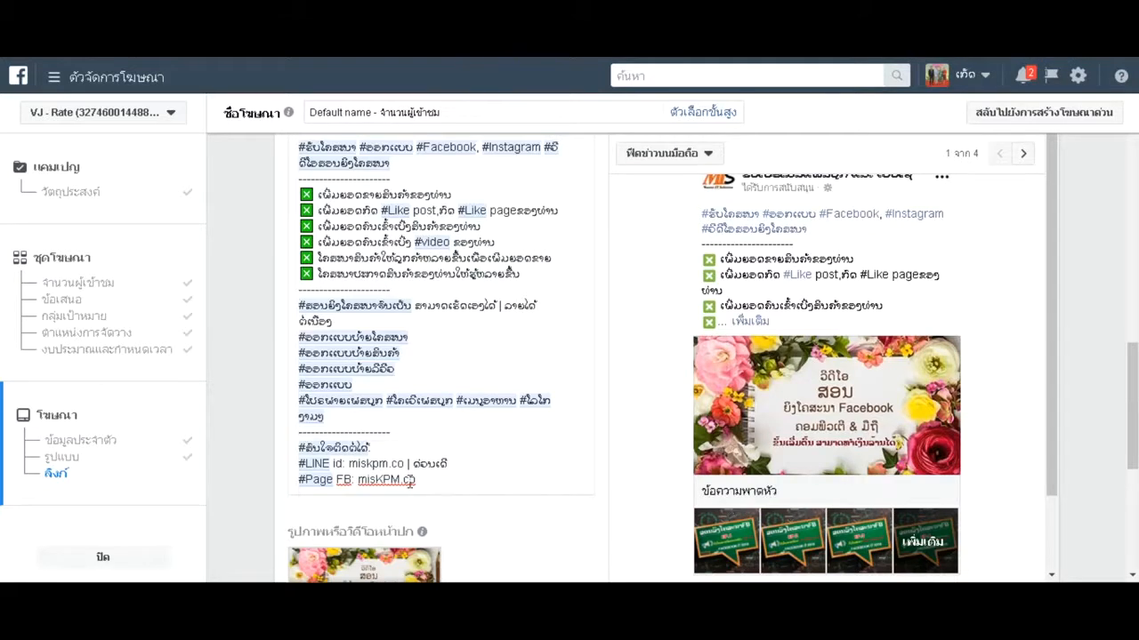
- Copy the line "#ສອນຍິງໂຄສະນາຈົນເປັນ ສາມາດເຮັດເອງໄດ້ | ລາຍໄດ້ຕໍ່ເນື່ອງ" from the ad's message and paste it as the headline (ข้อความพาดหัว)
scroll(409, 481, "down", 4)
left_click(341, 338)
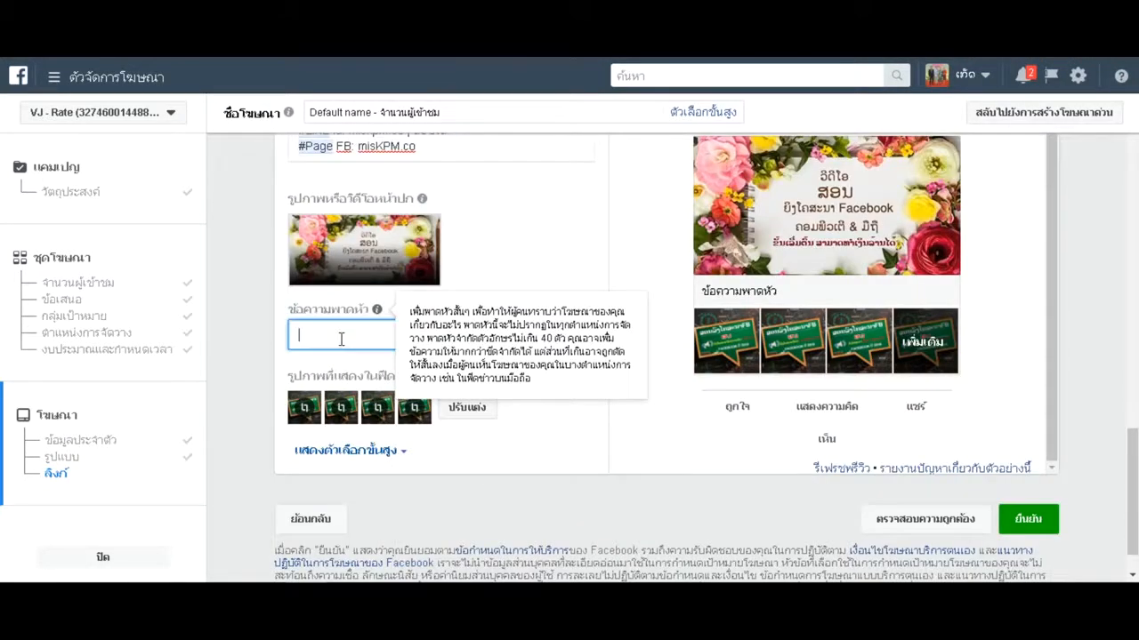
scroll(813, 345, "up", 5)
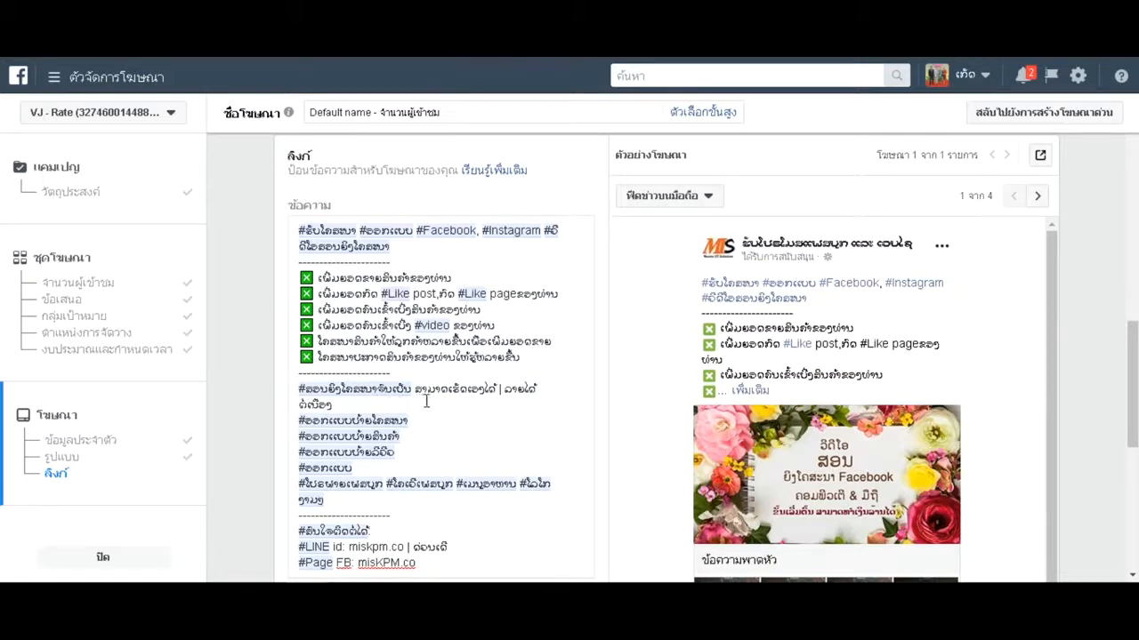
left_click_drag(341, 407, 299, 391)
right_click(312, 391)
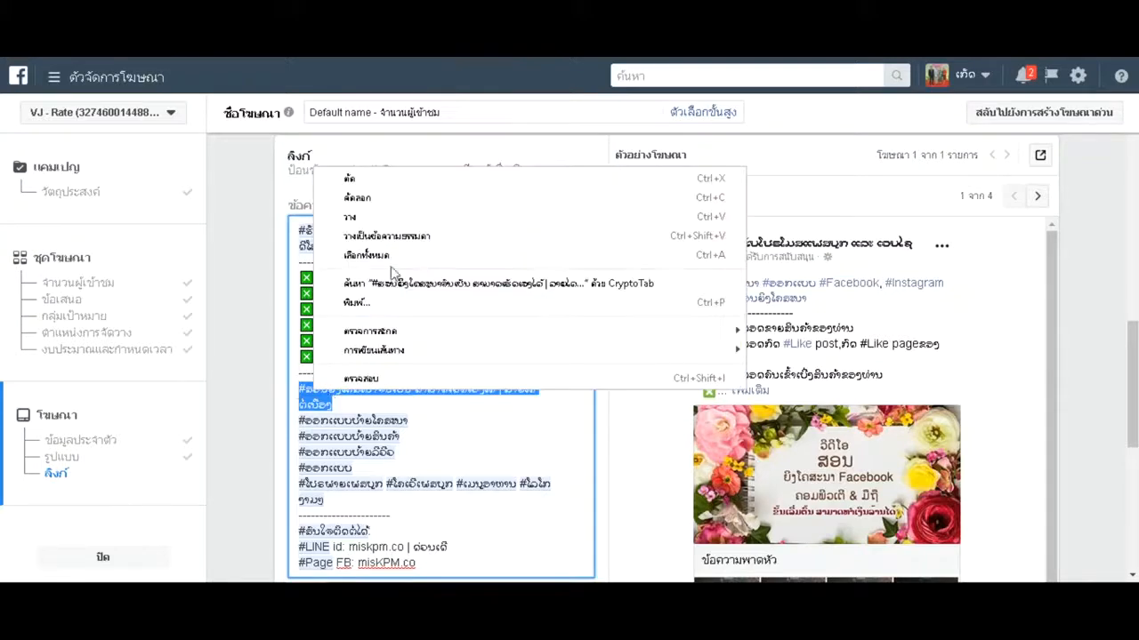
left_click(365, 199)
scroll(430, 474, "down", 4)
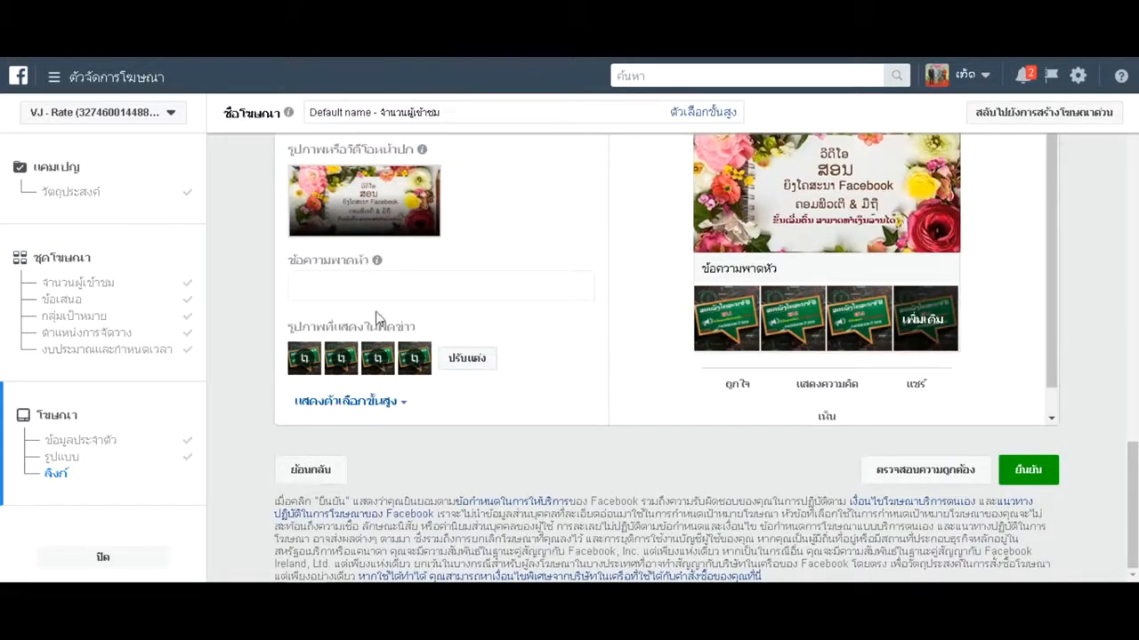
left_click(362, 285)
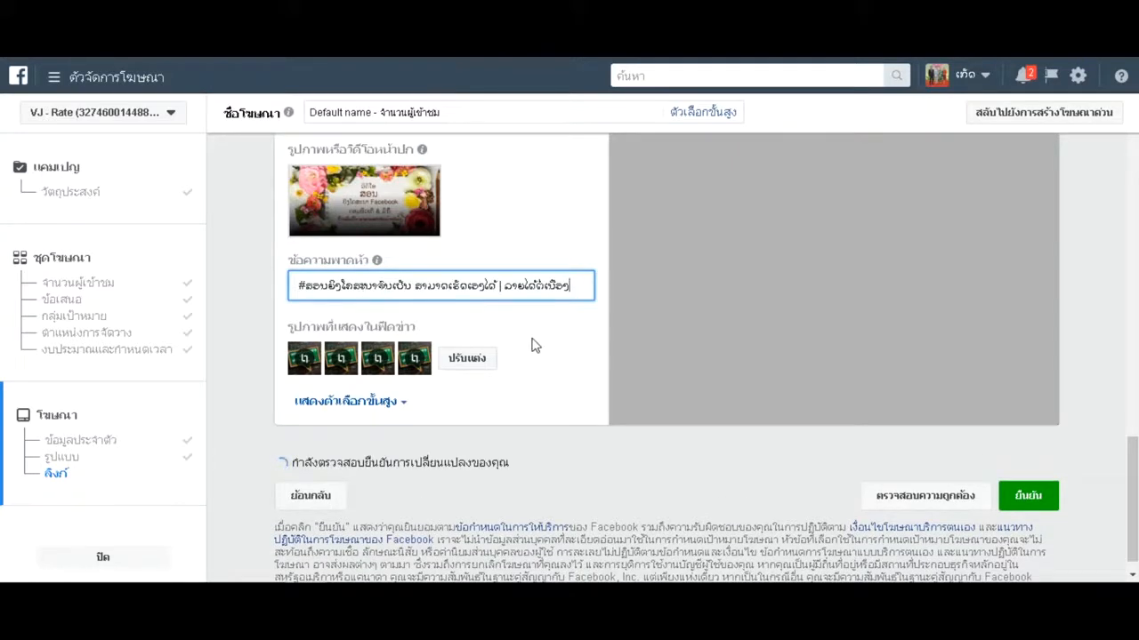
- Examine the ad's mobile news feed preview, checking the message, cover image, headline and the row of small images below it
scroll(739, 382, "up", 3)
scroll(752, 385, "down", 2)
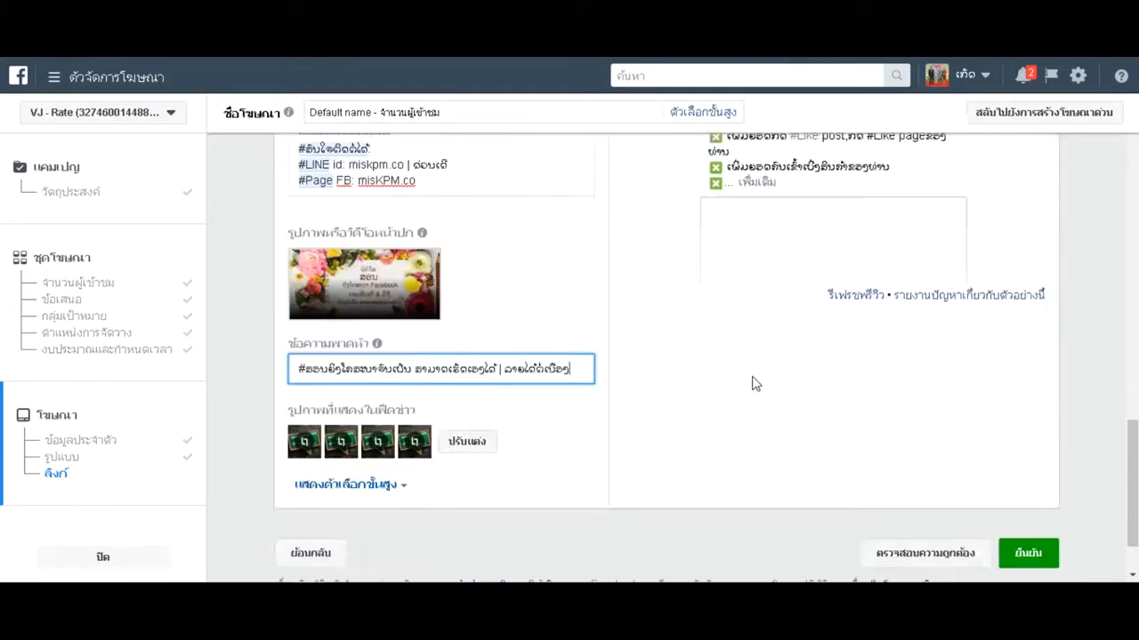
scroll(747, 382, "up", 2)
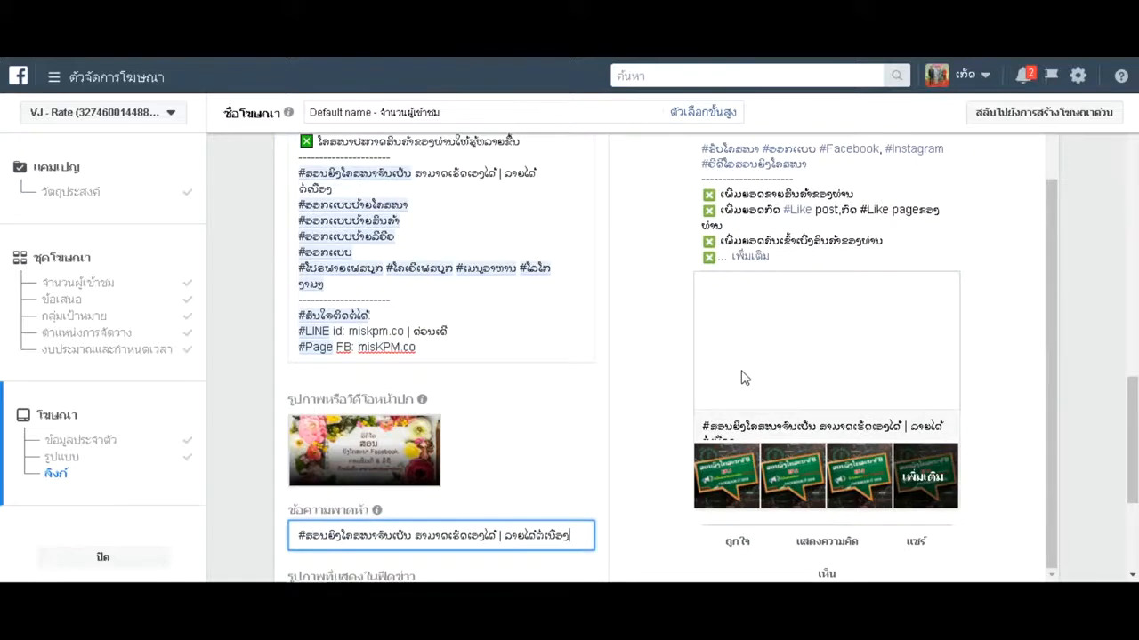
scroll(801, 389, "down", 2)
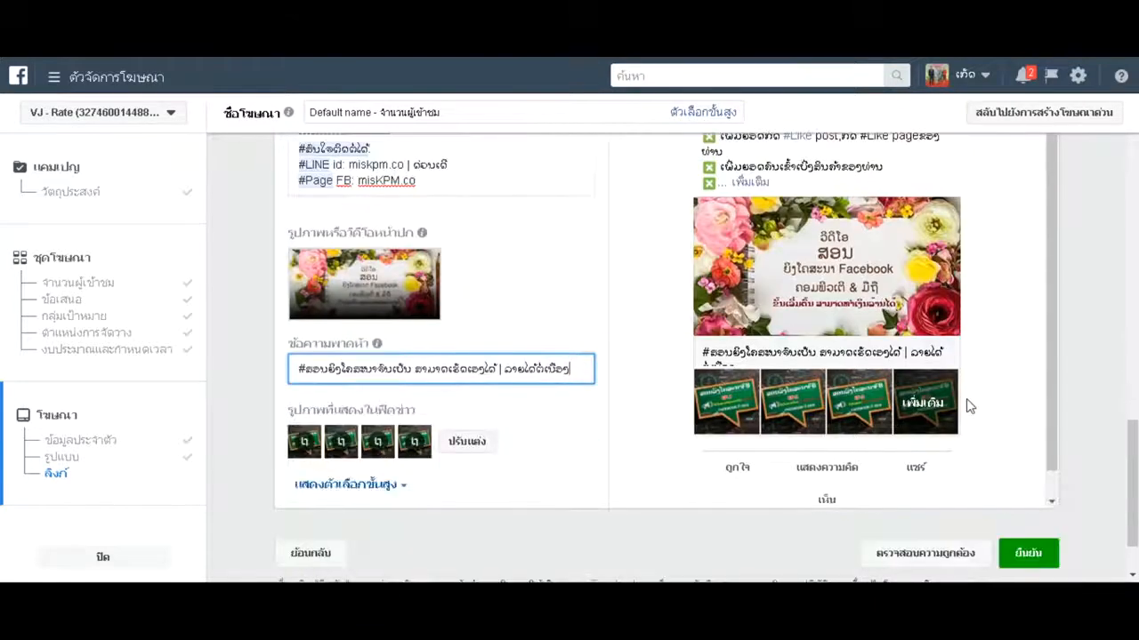
scroll(959, 400, "down", 1)
scroll(950, 404, "up", 2)
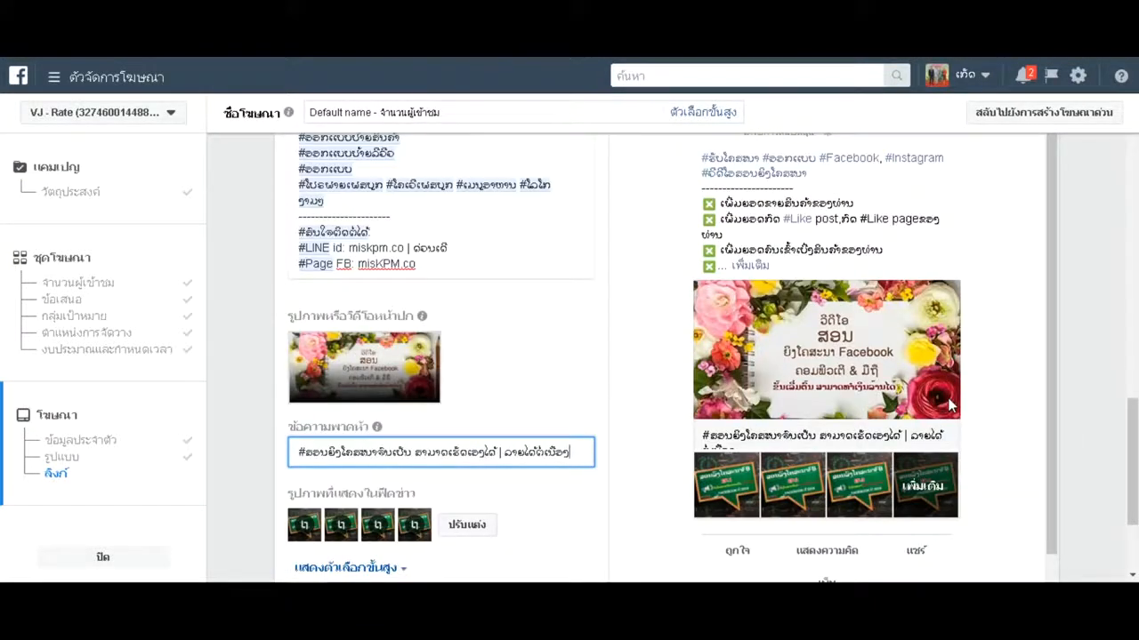
scroll(948, 405, "up", 1)
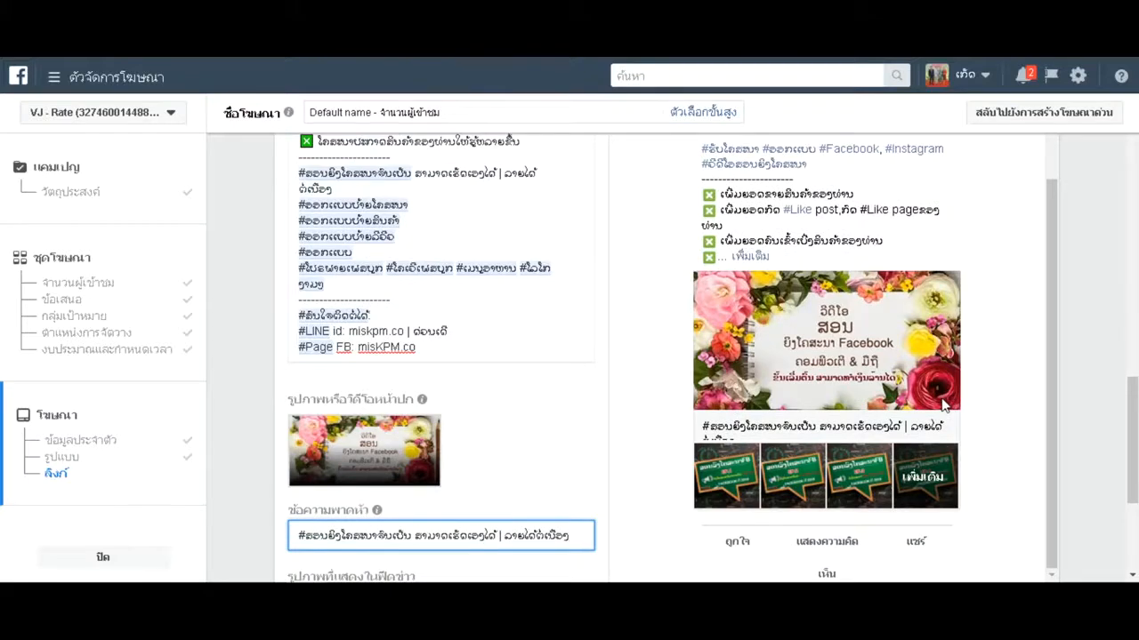
scroll(941, 404, "down", 2)
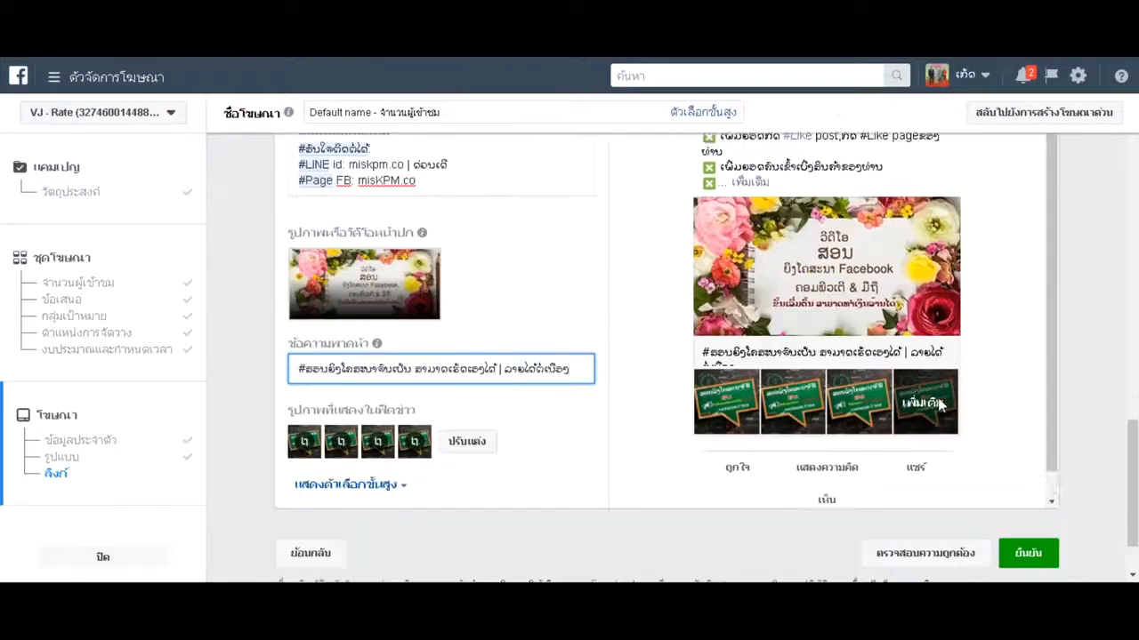